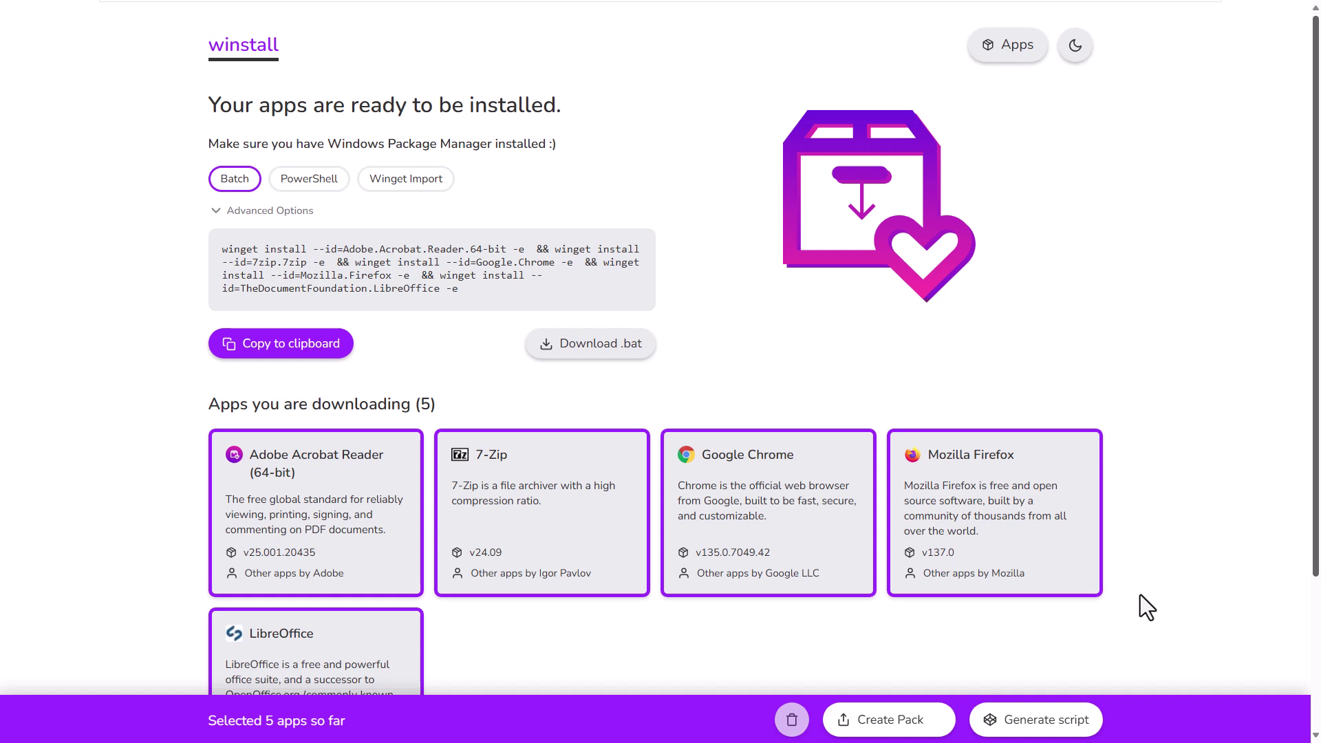
Search 'adobe' from the home page and select Adobe Acrobat Reader (64-bit)
key(alt+Left)
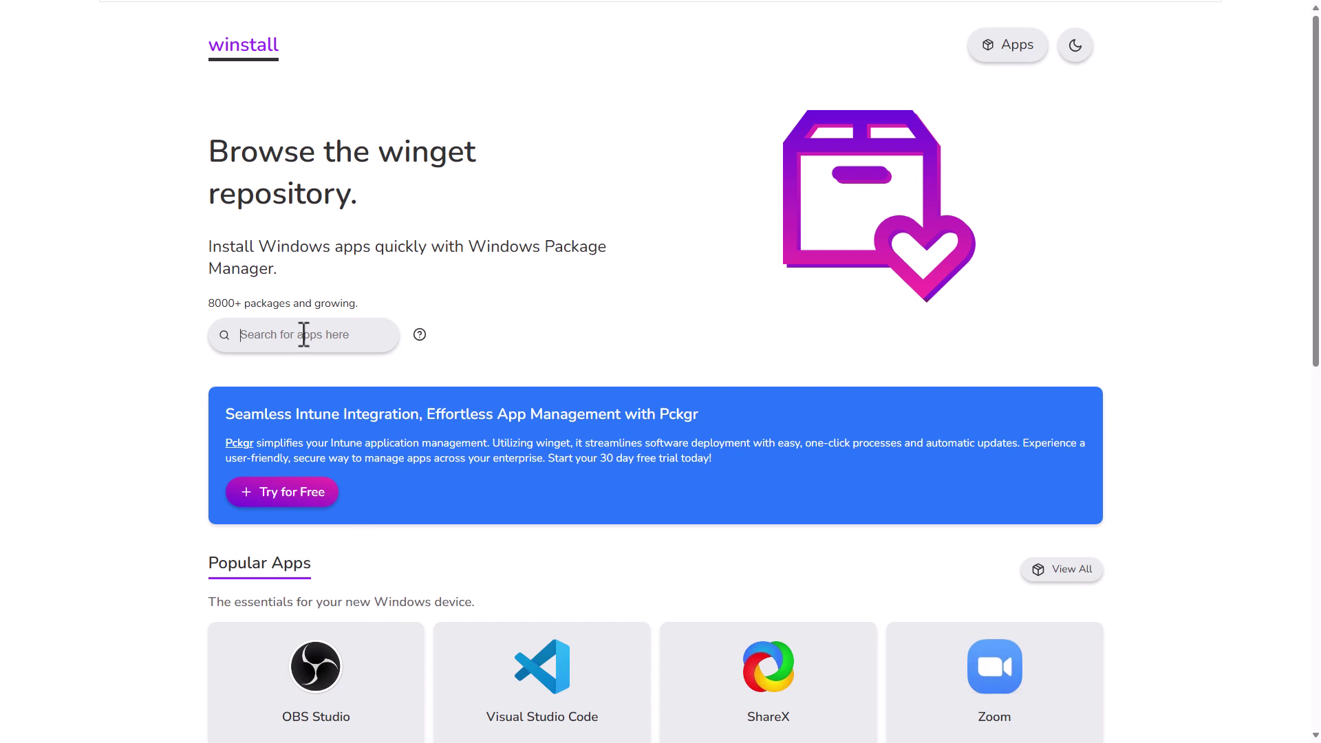
text(adobe)
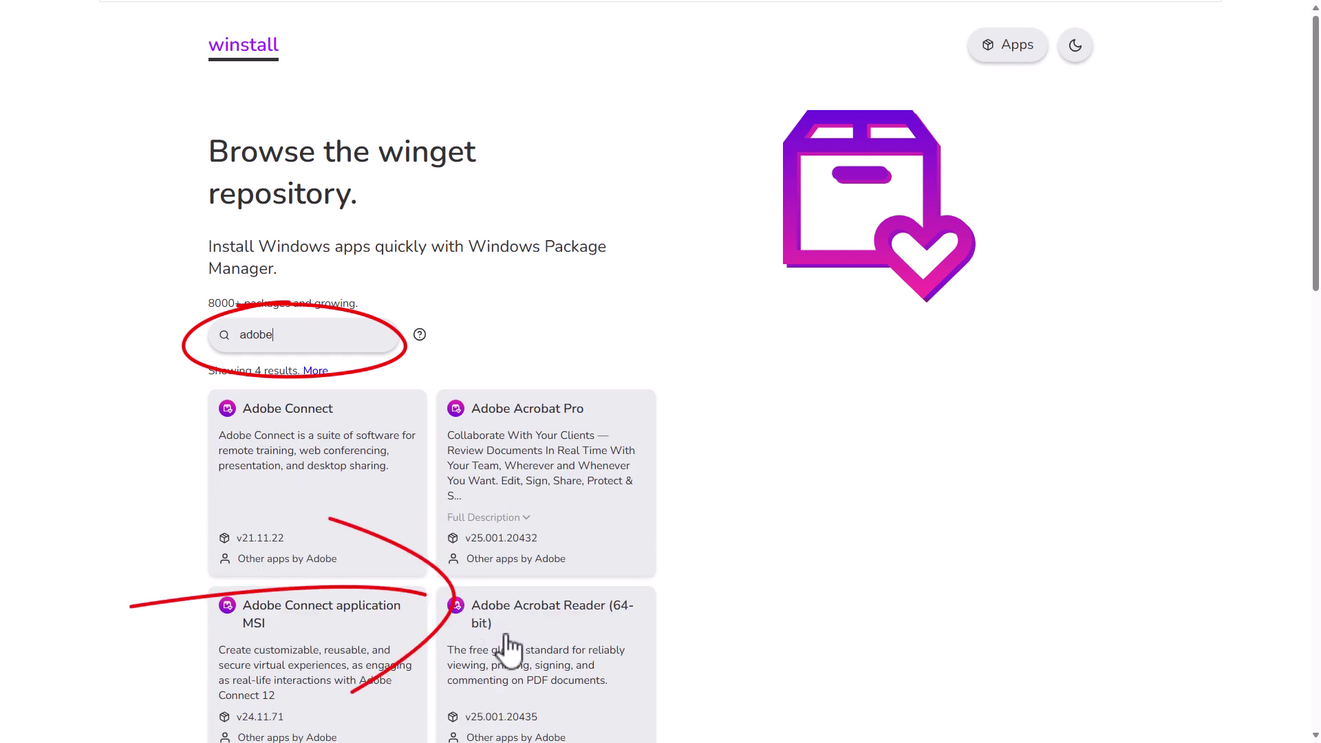
click(572, 628)
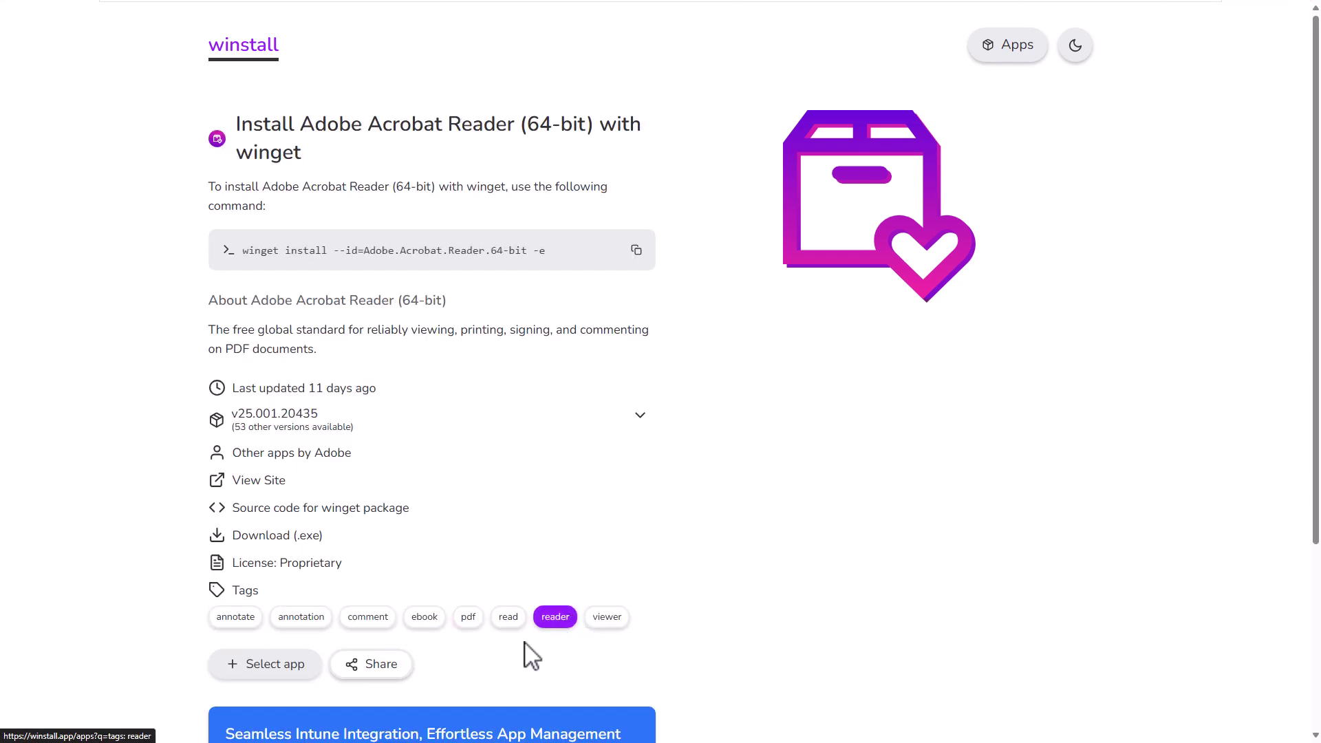
click(276, 676)
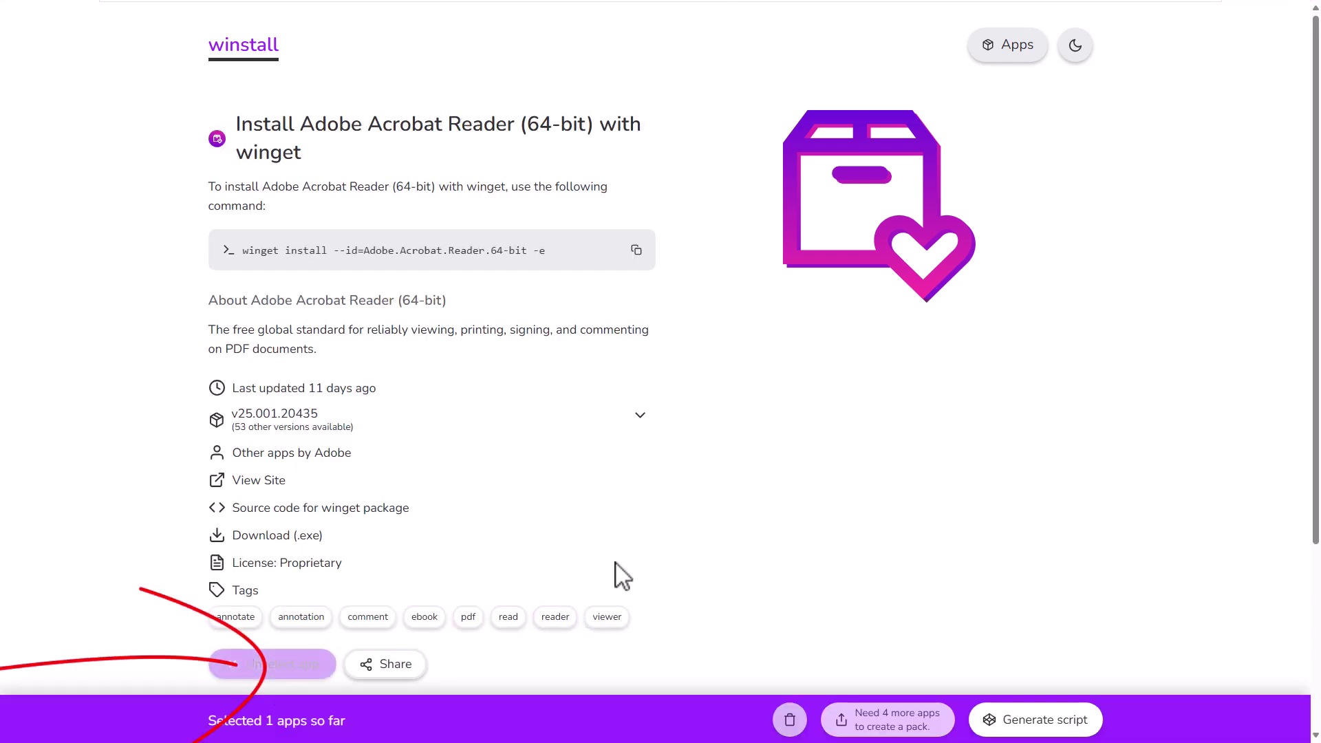
Search the app list for '7zip' and add 7-Zip to the selection
click(1003, 54)
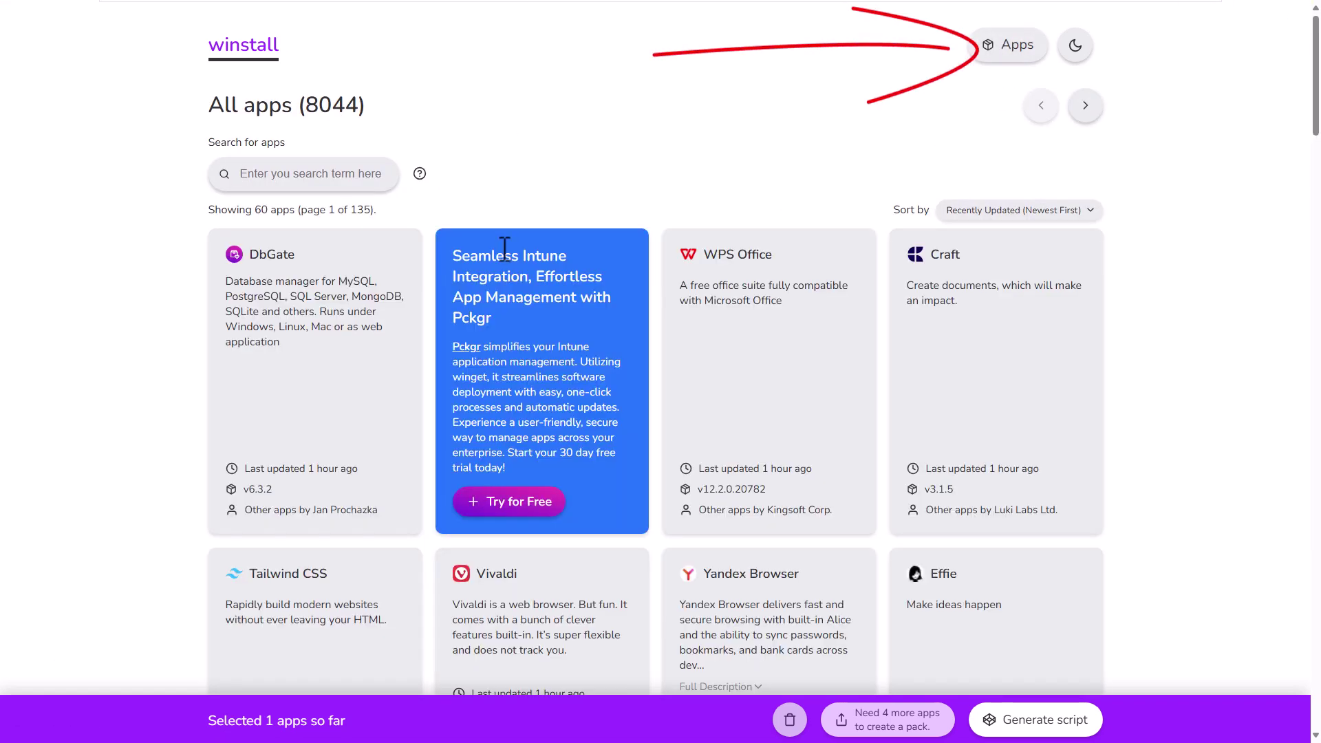
text(7)
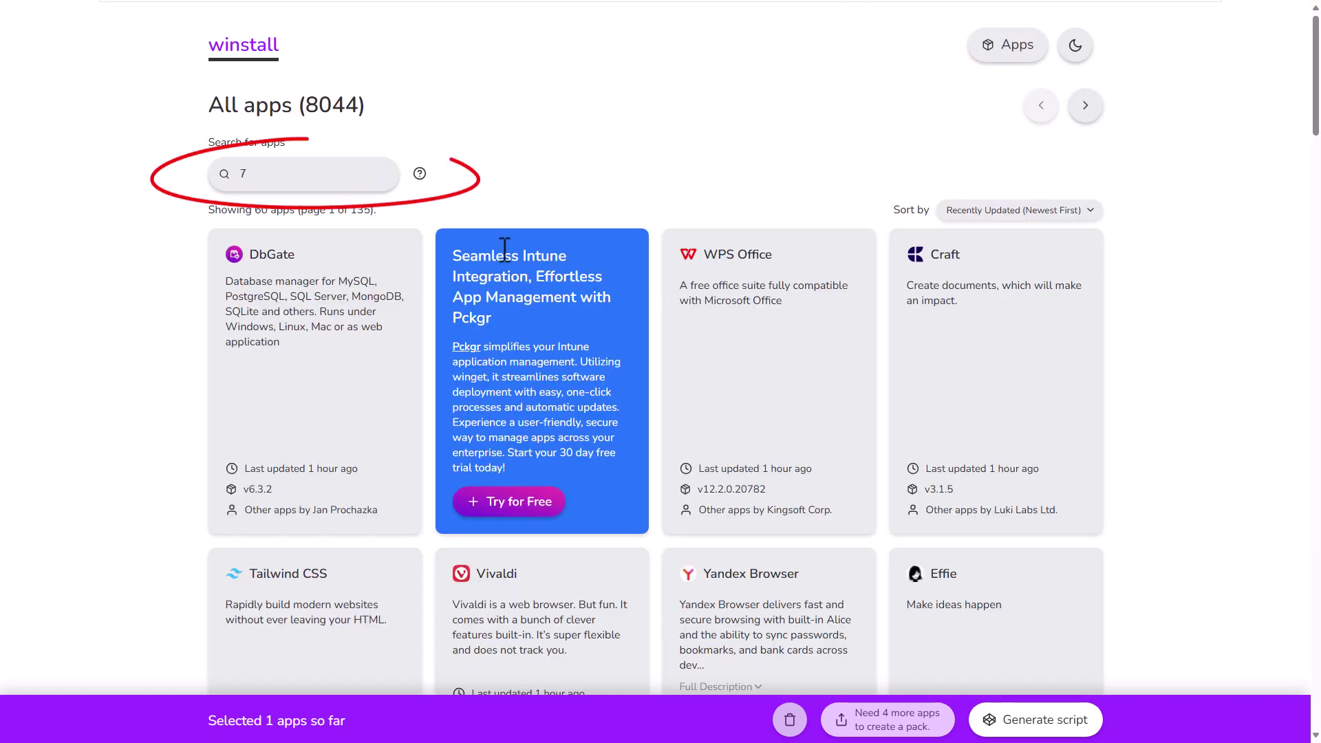
text(zip)
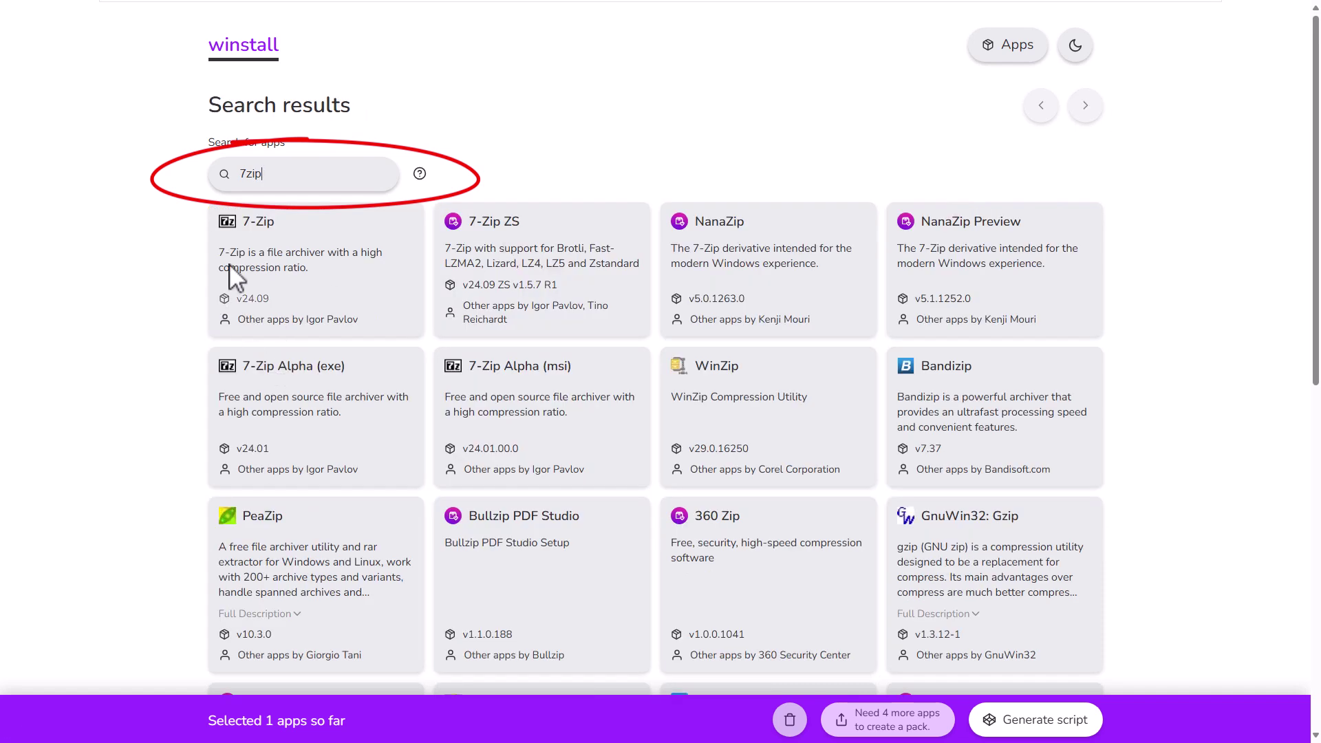
click(293, 234)
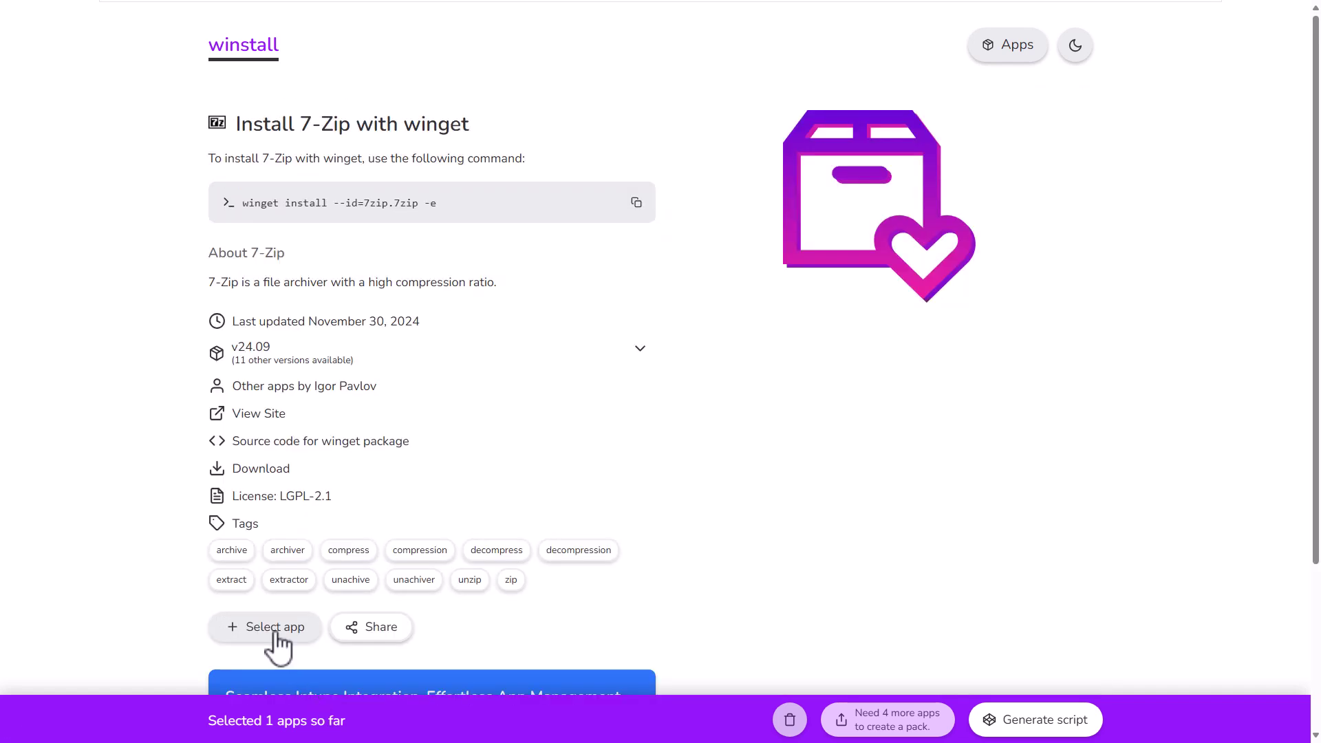
click(270, 627)
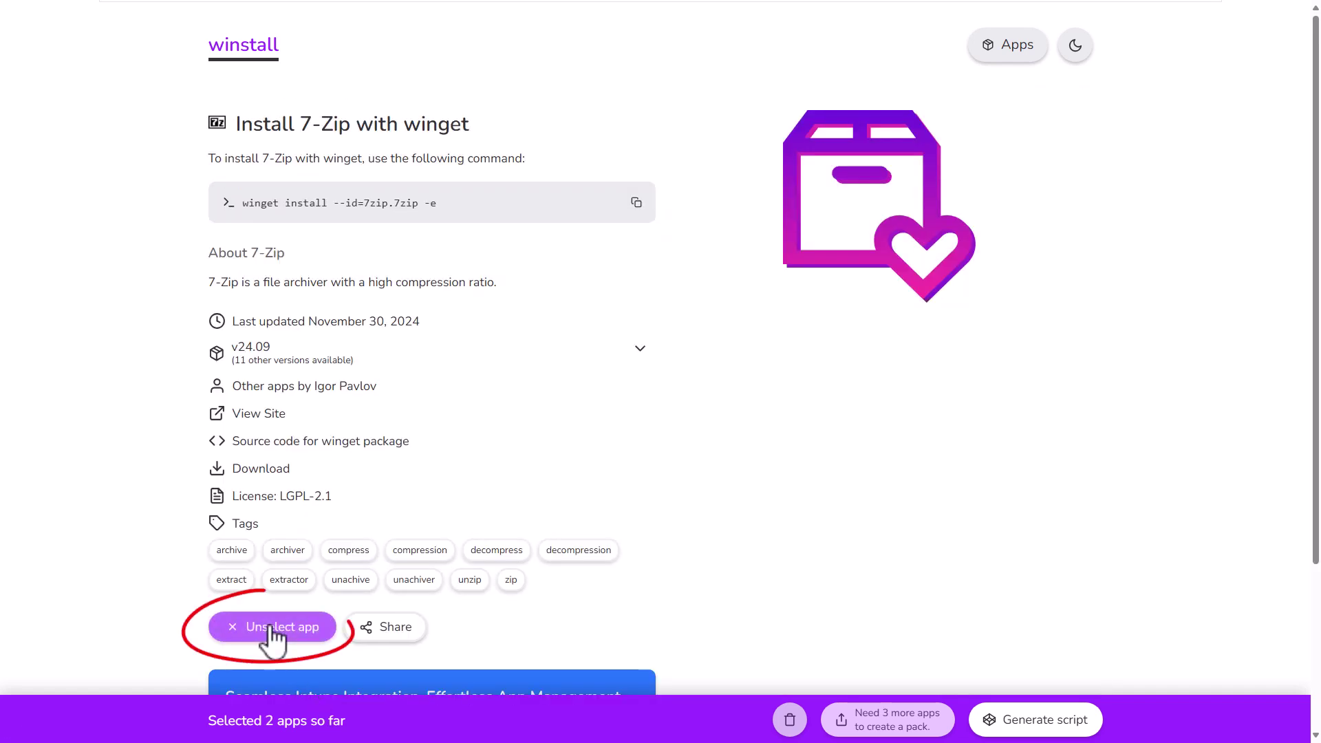
Search the app list for 'chrome' and select Google Chrome
click(996, 52)
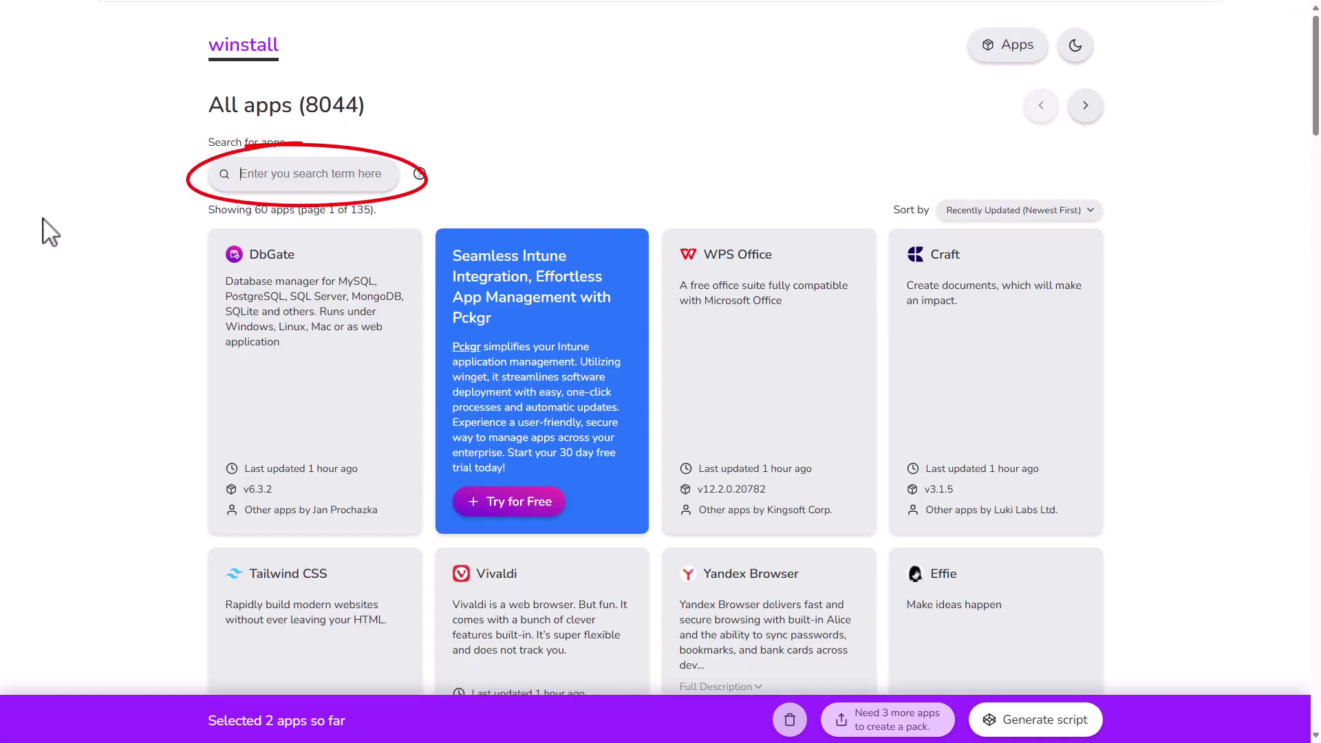
text(chrome)
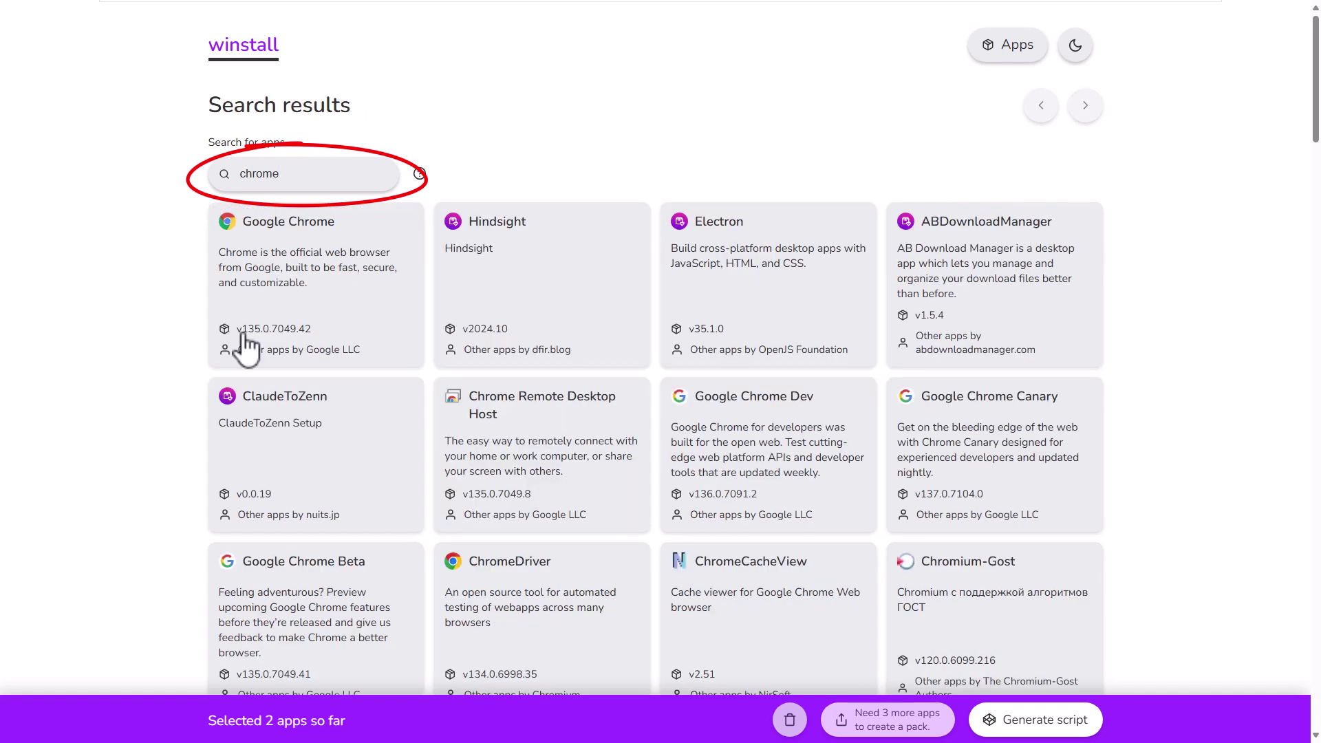
click(286, 237)
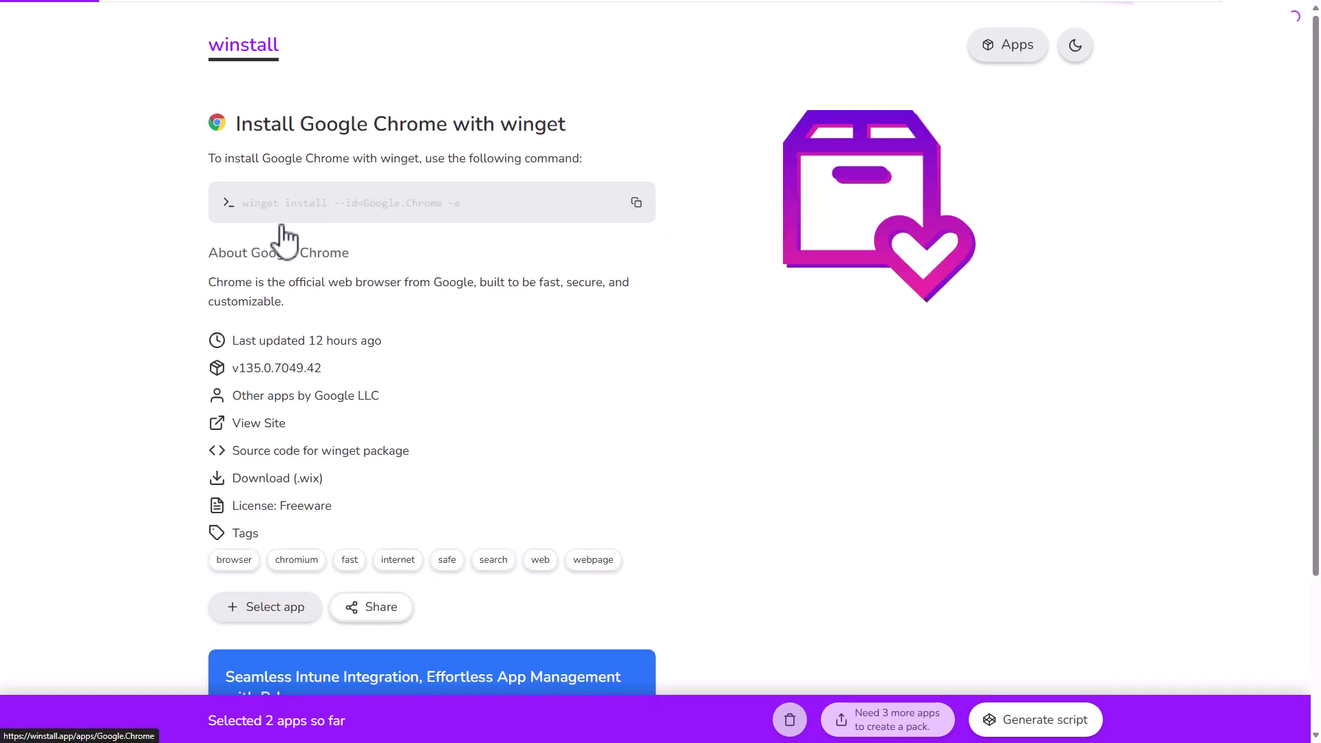
click(260, 621)
Search the app list for 'firefox' and select Mozilla Firefox, making 4 apps
click(1010, 48)
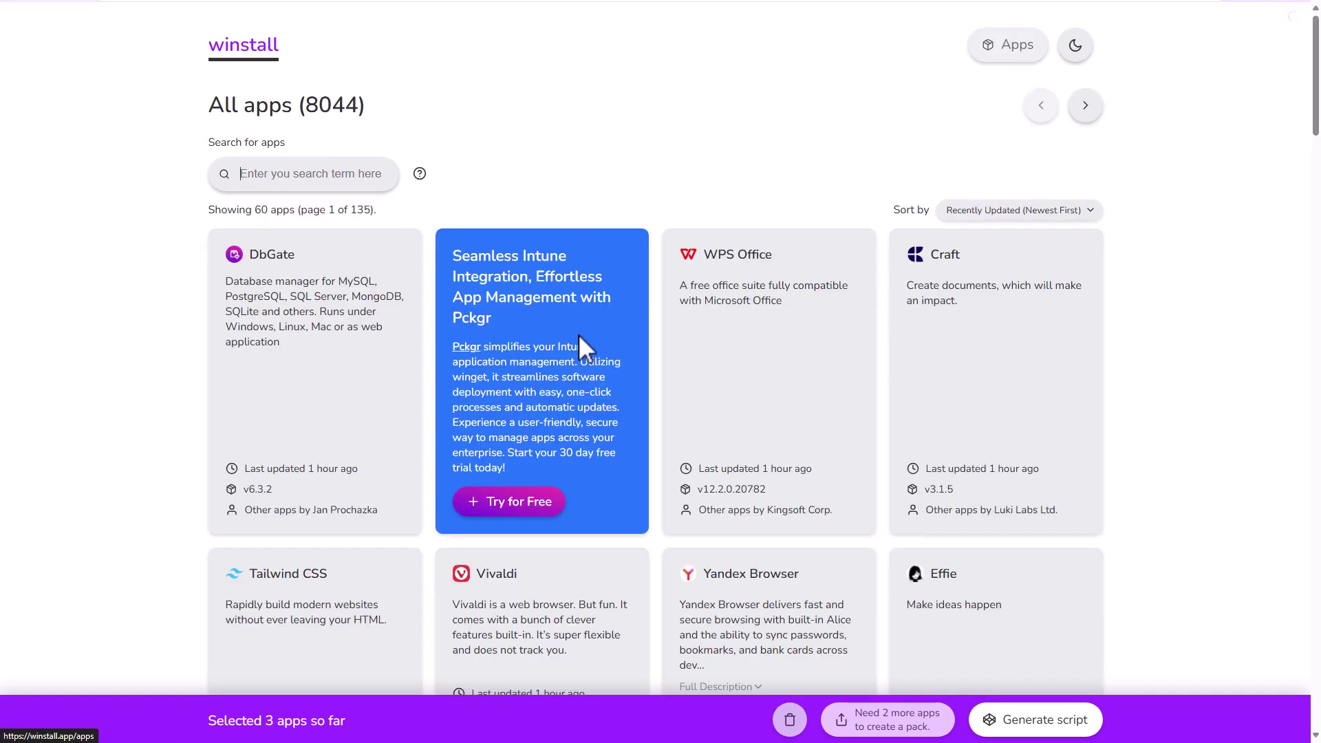
click(273, 181)
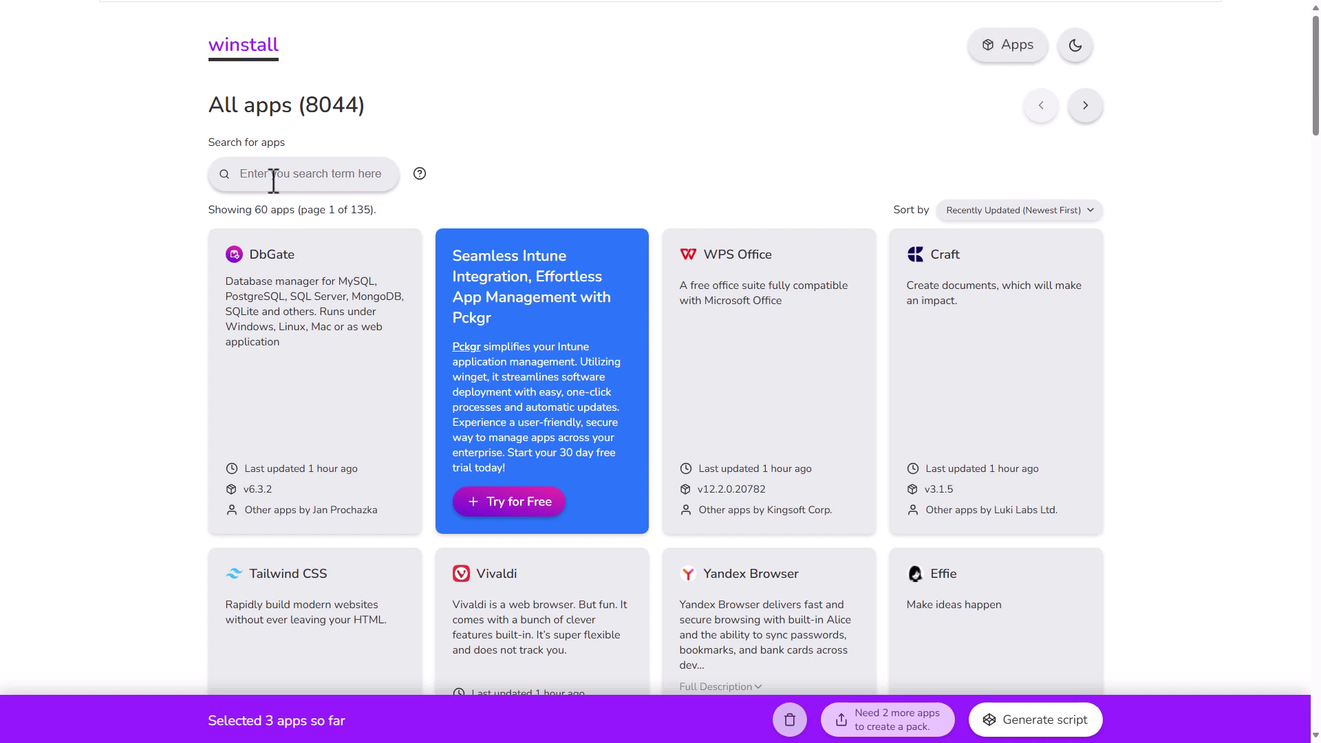
text(fire)
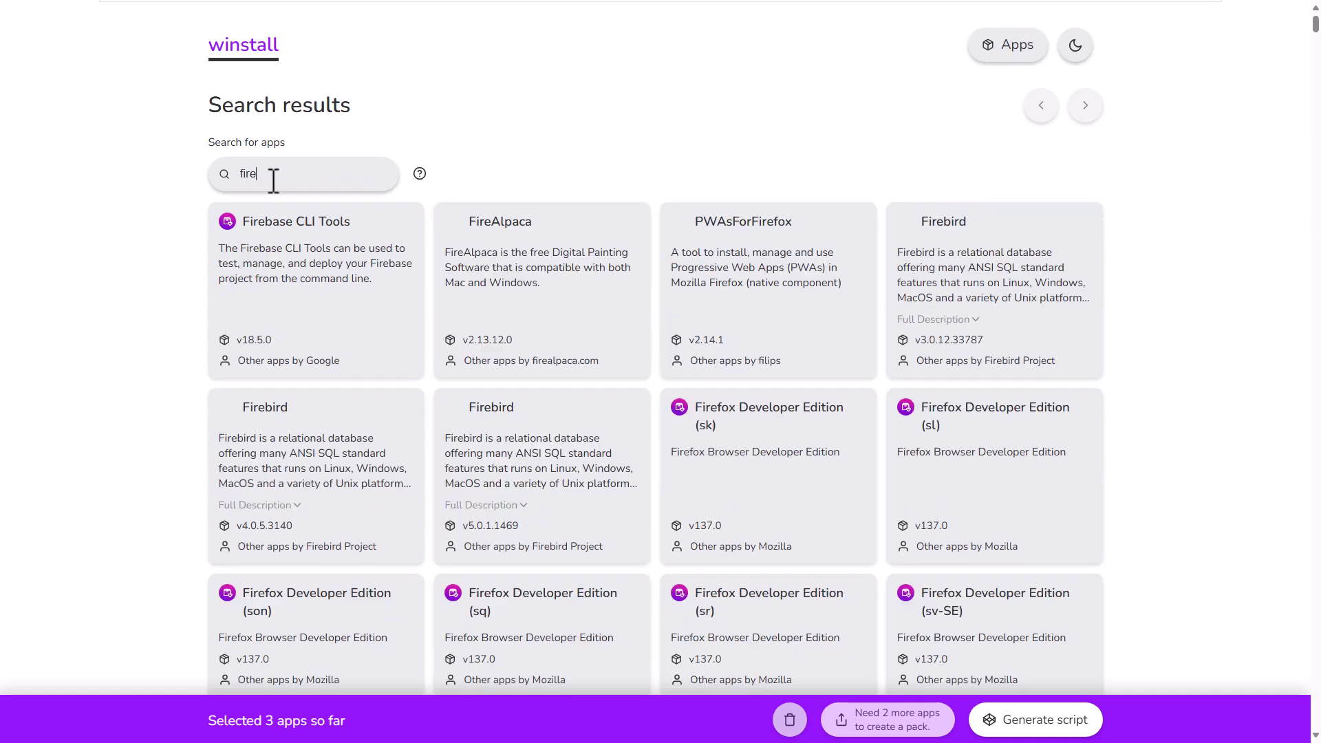
text(fox)
click(292, 234)
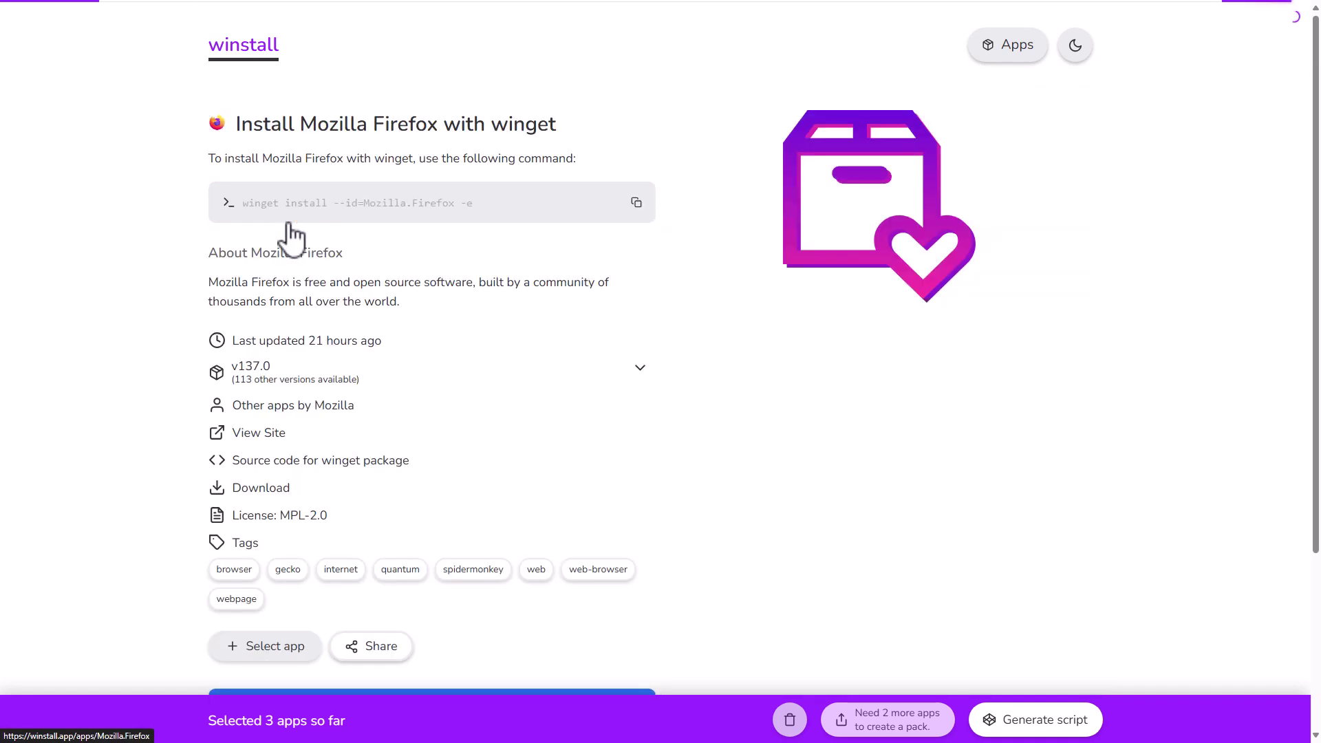
click(265, 650)
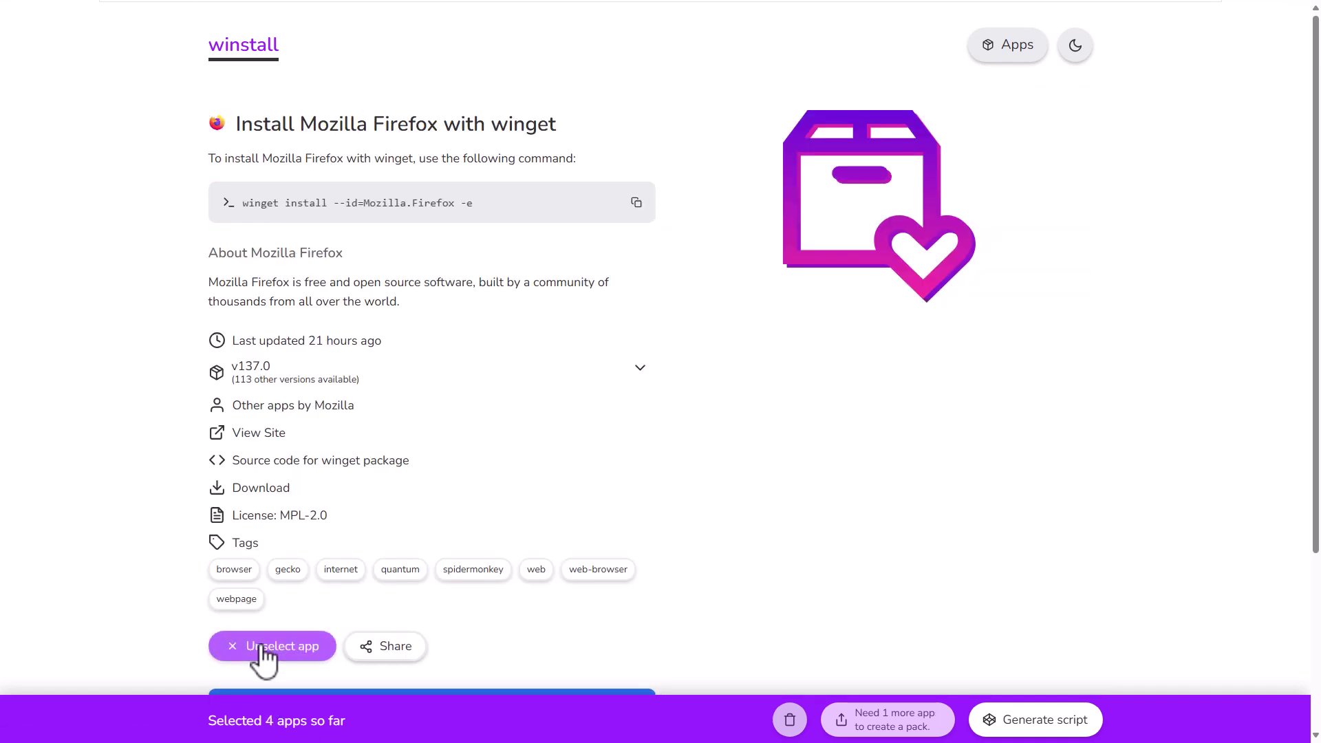
Open the full list of all apps via View All under Popular Apps
click(1017, 48)
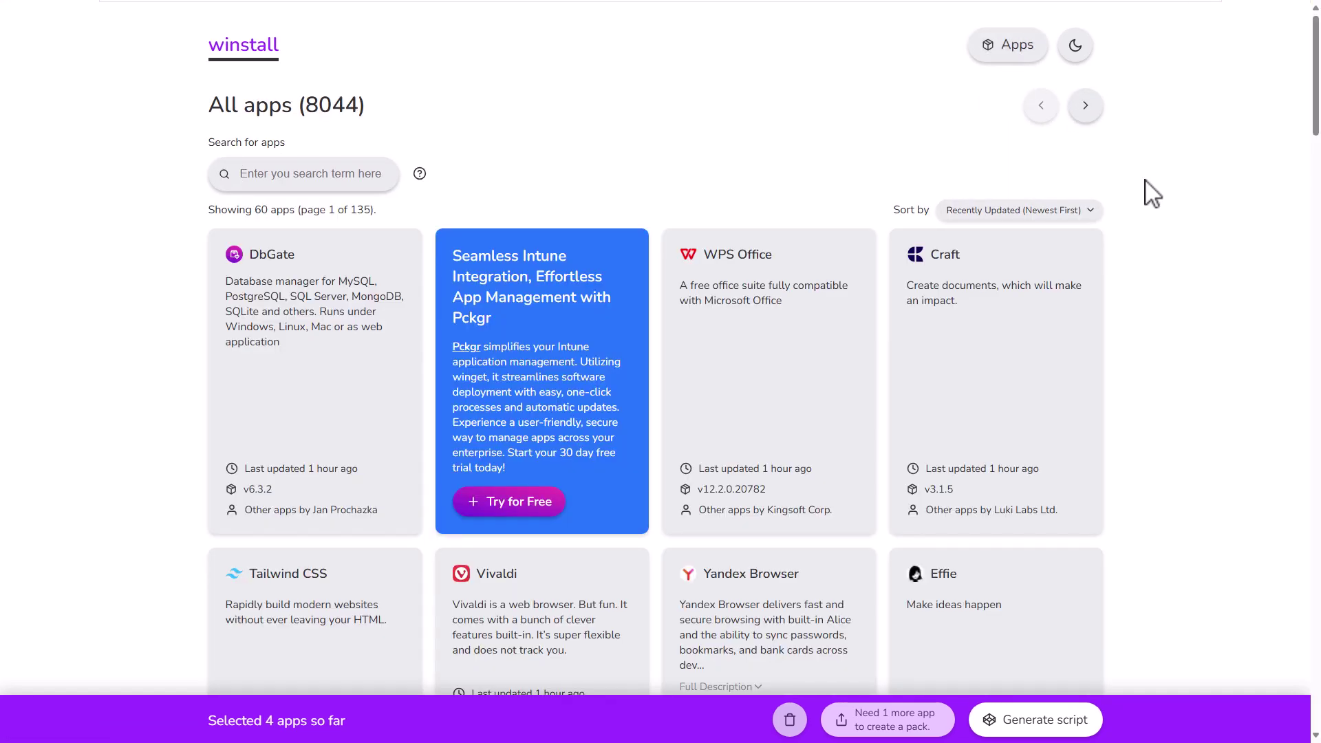
key(alt+Left)
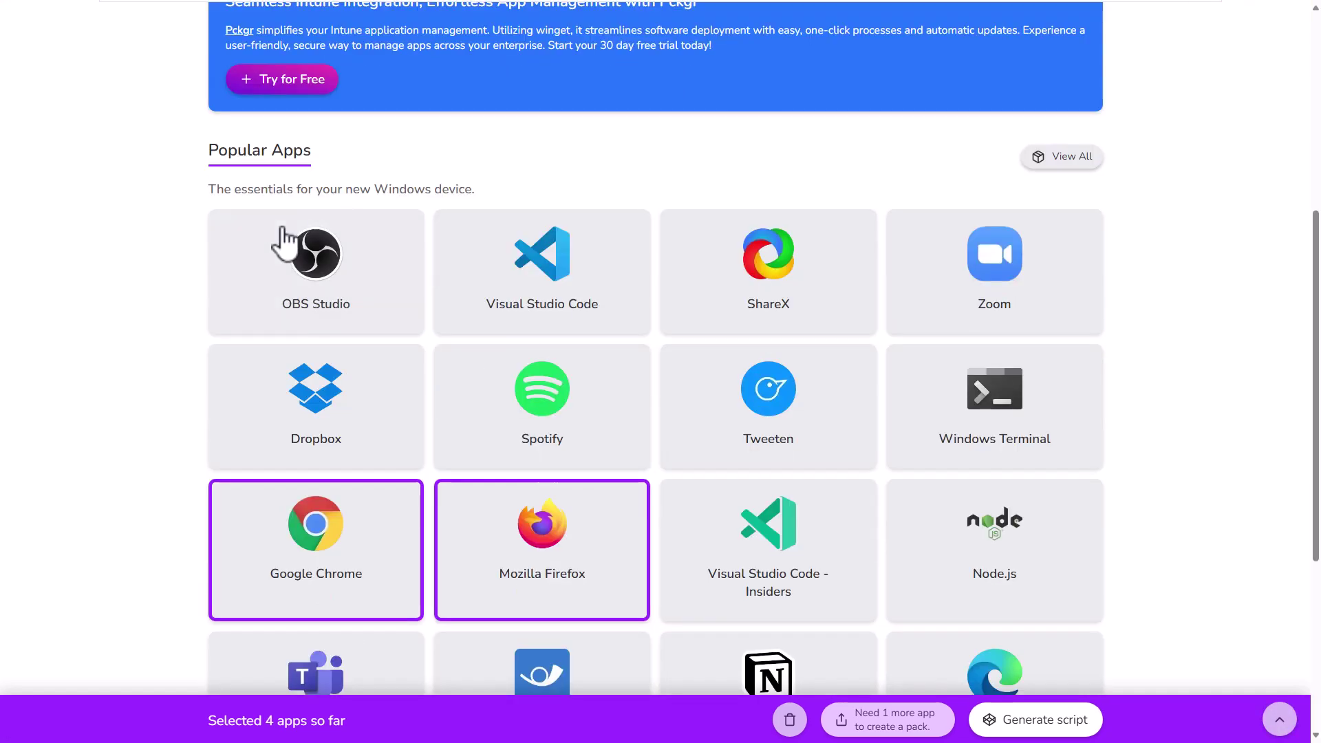
click(1071, 160)
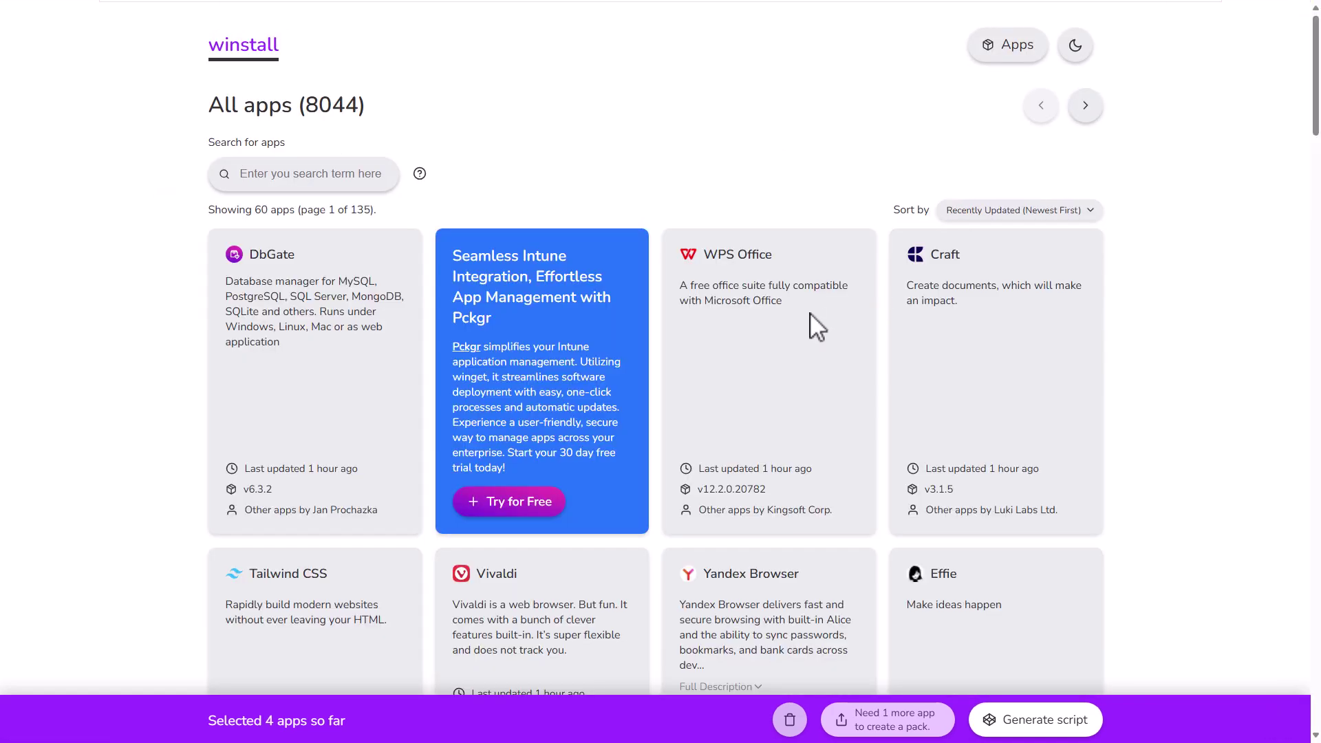
Load page 2 of the 135-page app catalogue and return to its top
scroll(810, 314, down, 15)
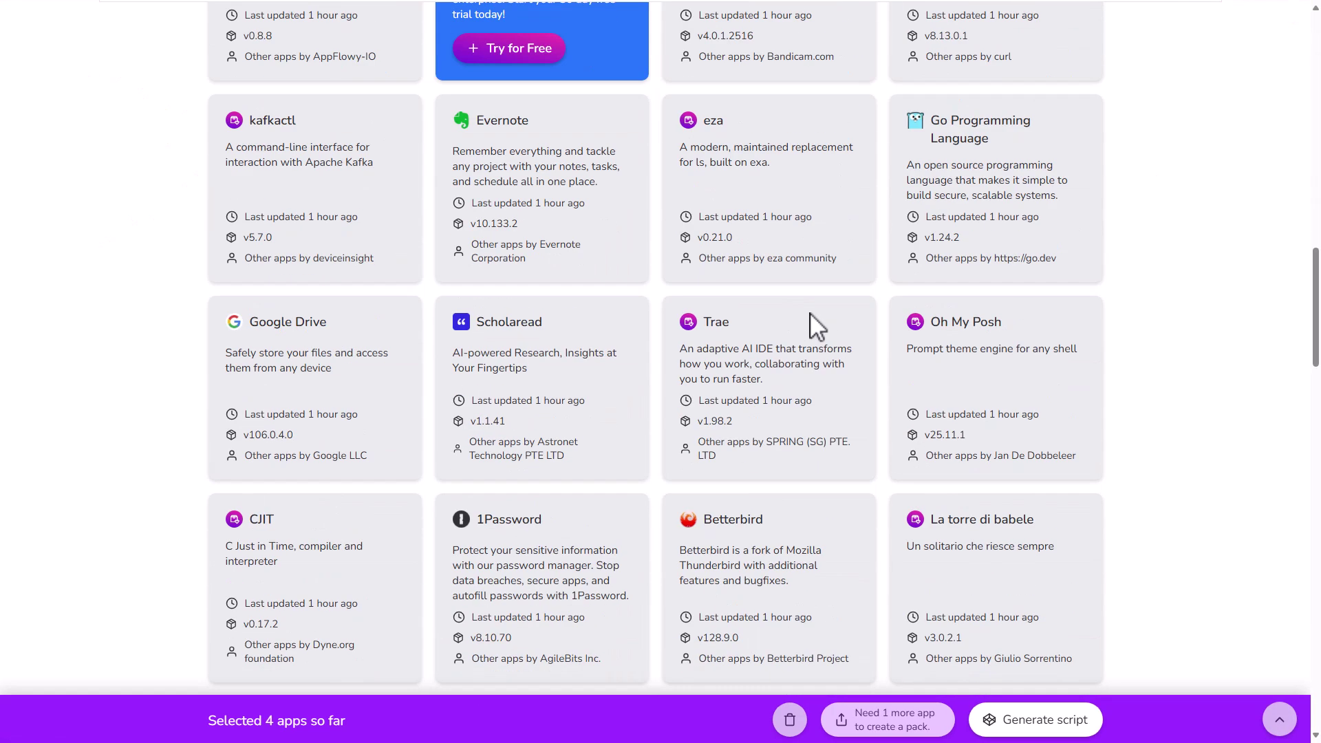
scroll(810, 312, down, 20)
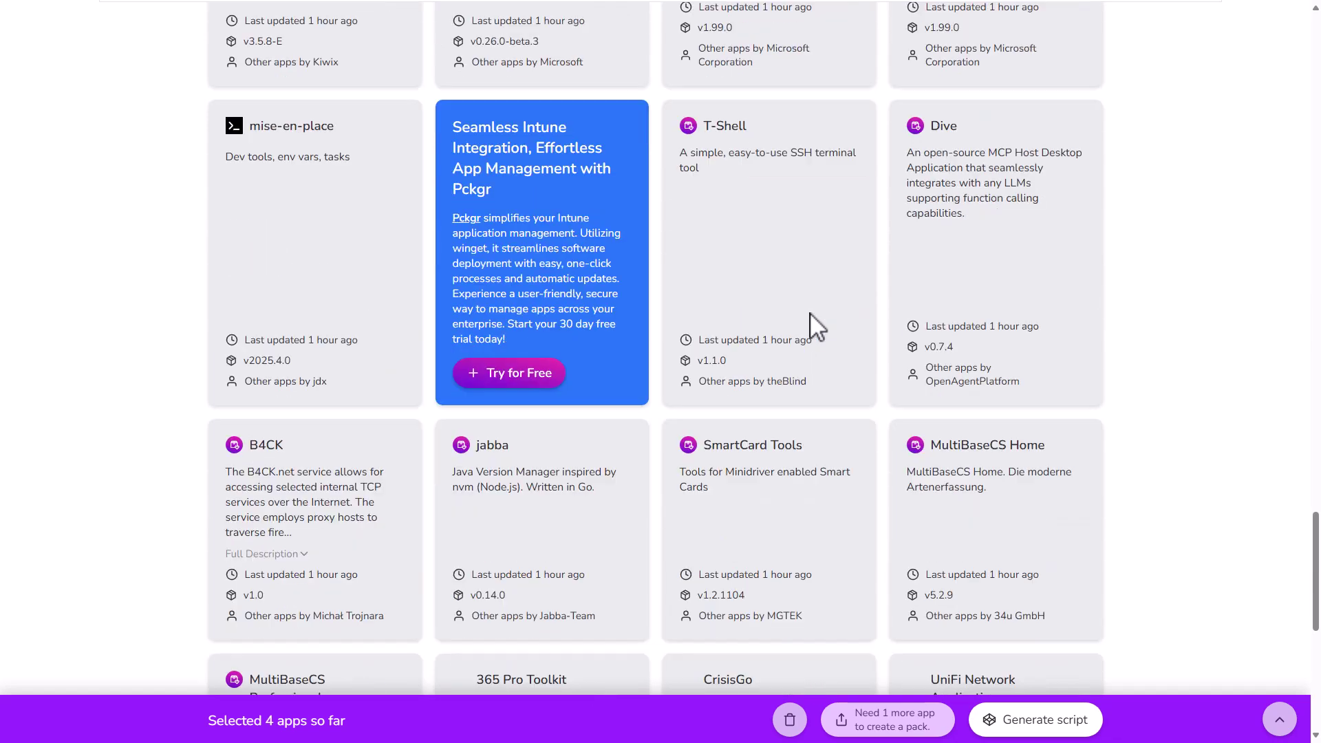
scroll(811, 312, down, 8)
scroll(708, 488, down, 1)
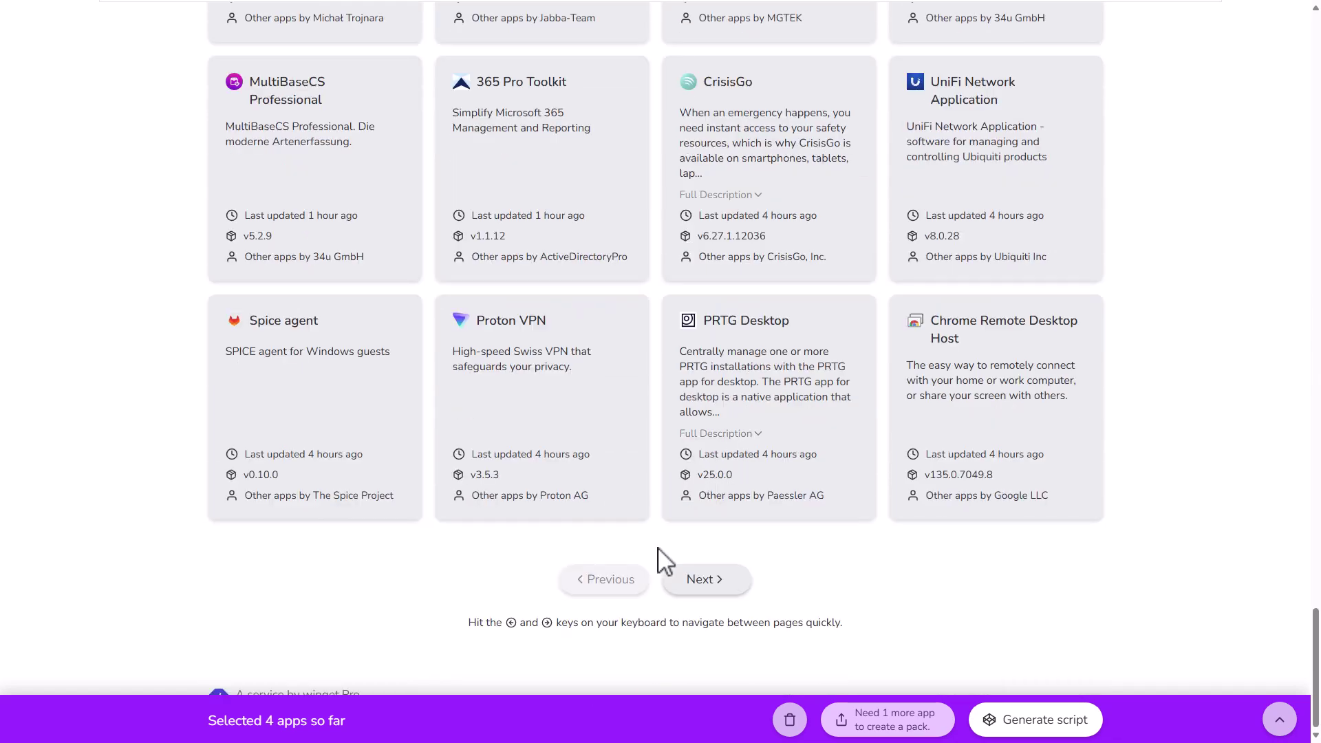
click(681, 581)
scroll(798, 432, down, 5)
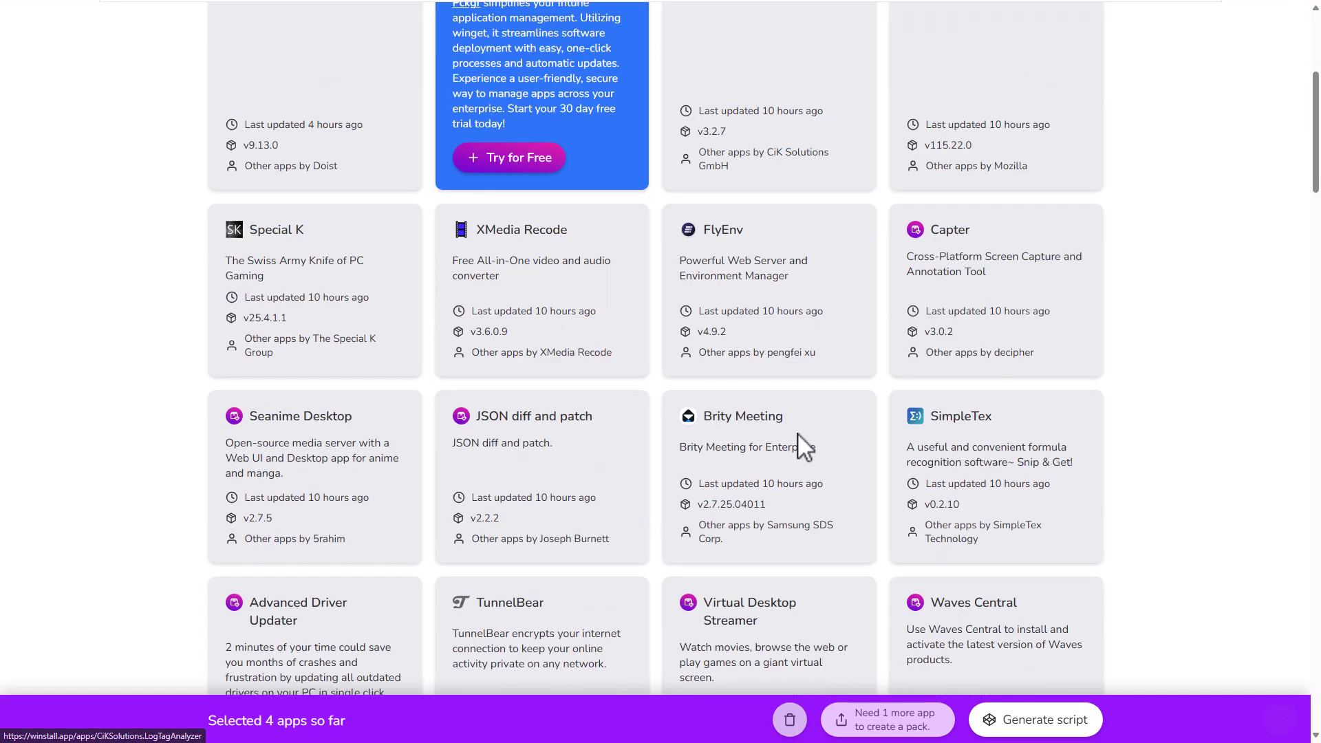
scroll(798, 432, down, 15)
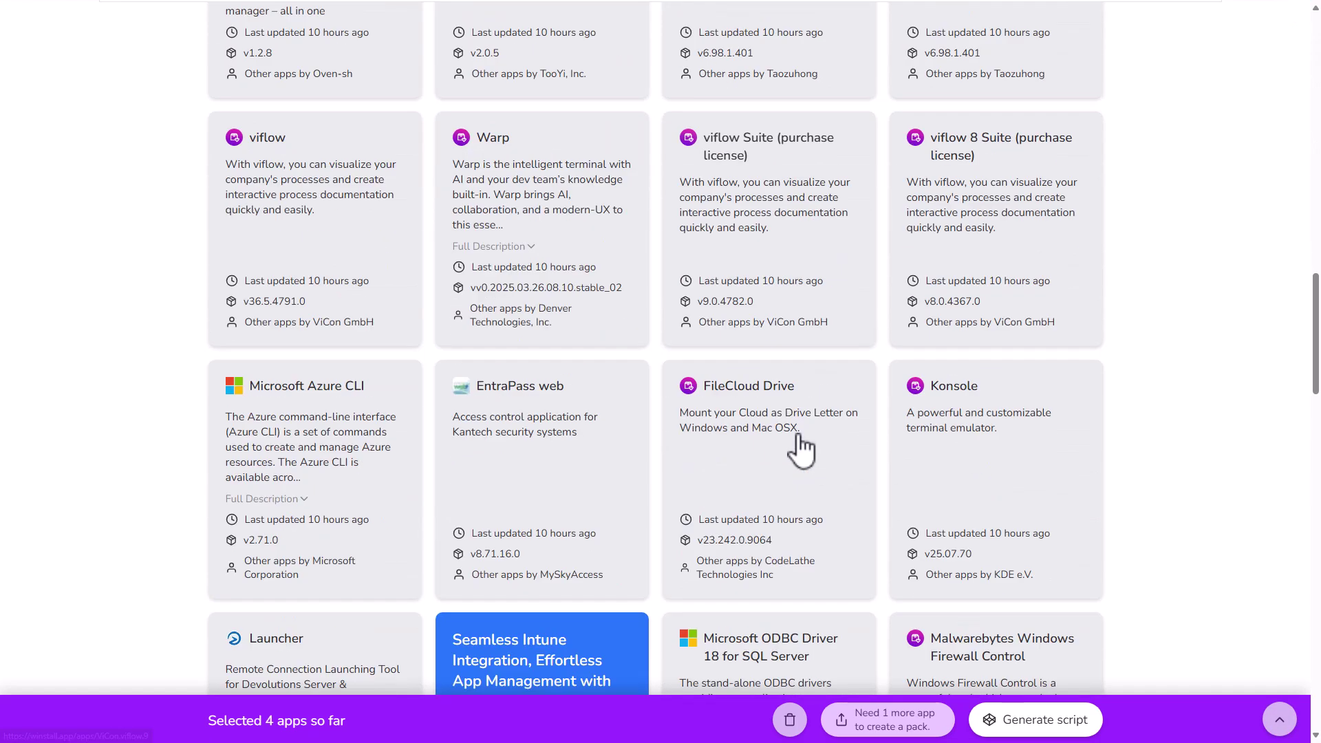
scroll(802, 448, down, 6)
scroll(798, 433, up, 20)
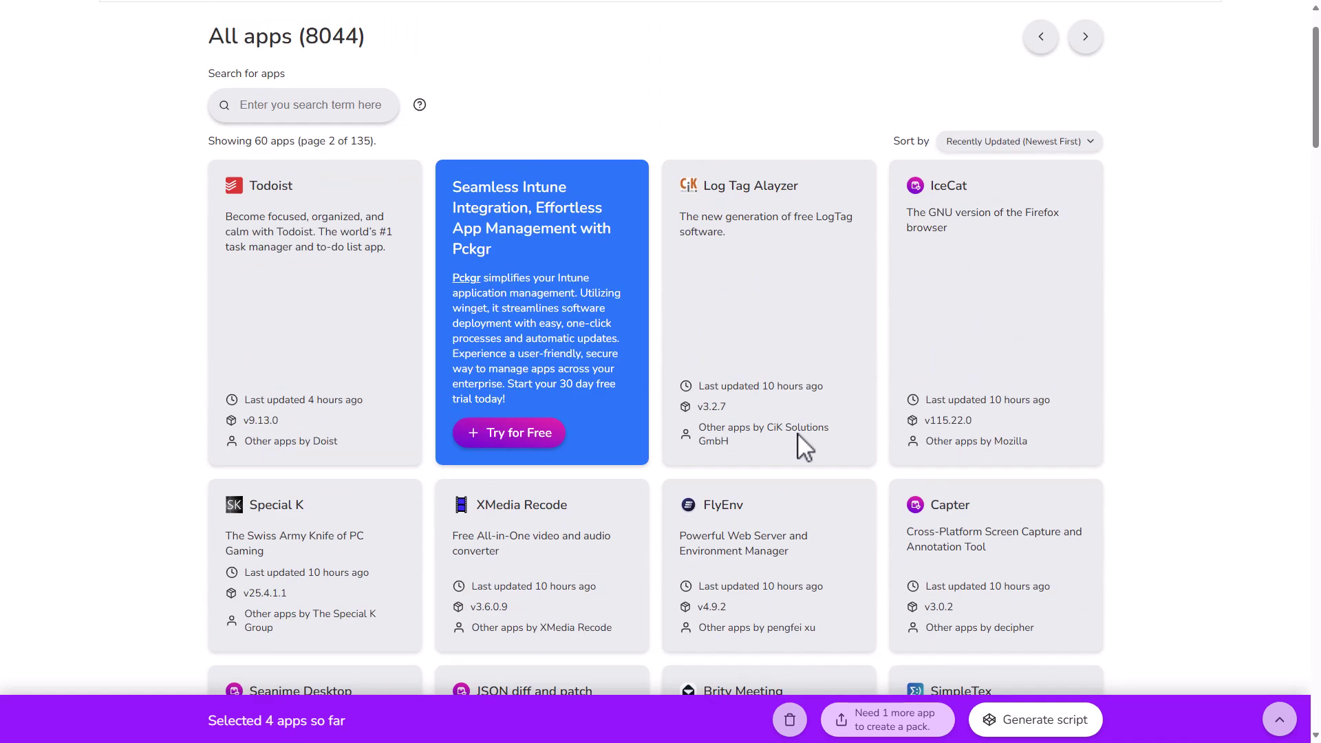
scroll(798, 432, up, 2)
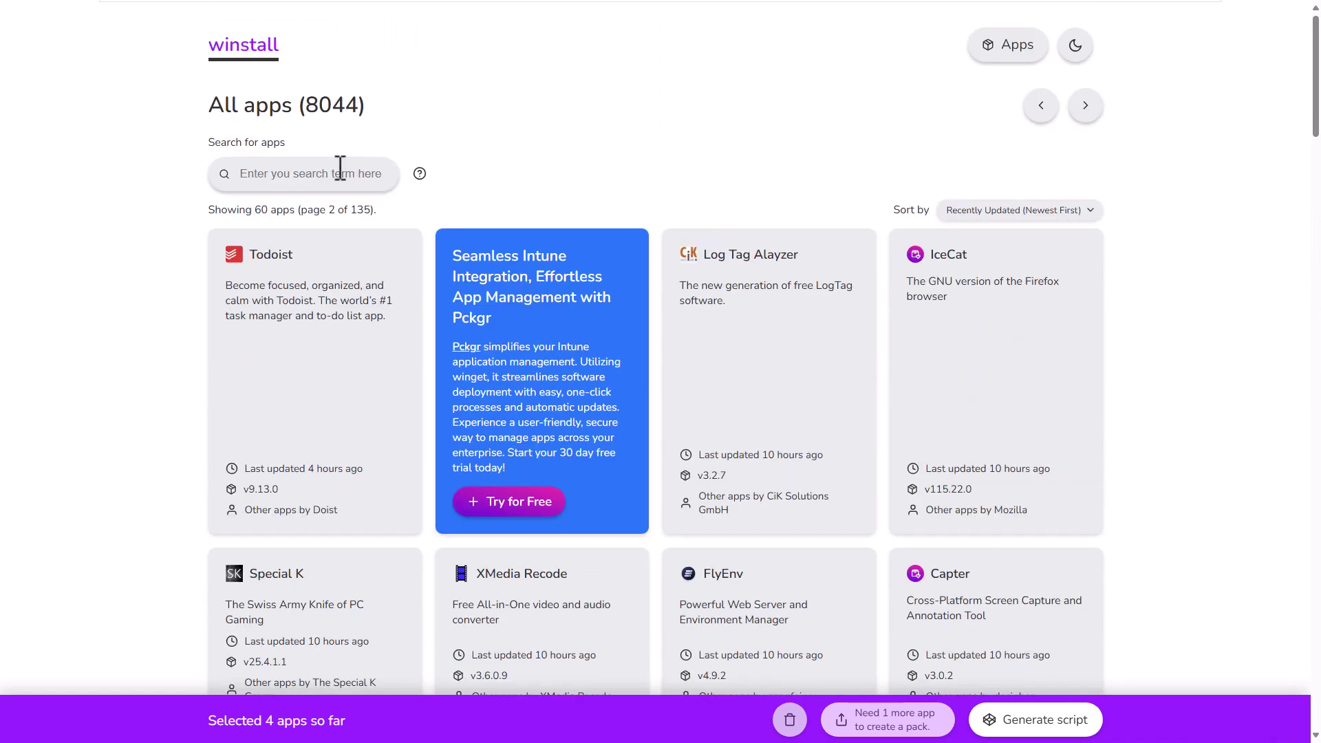
Search 'libreoffice' and select LibreOffice, making 5 selected apps
text(libreoffice)
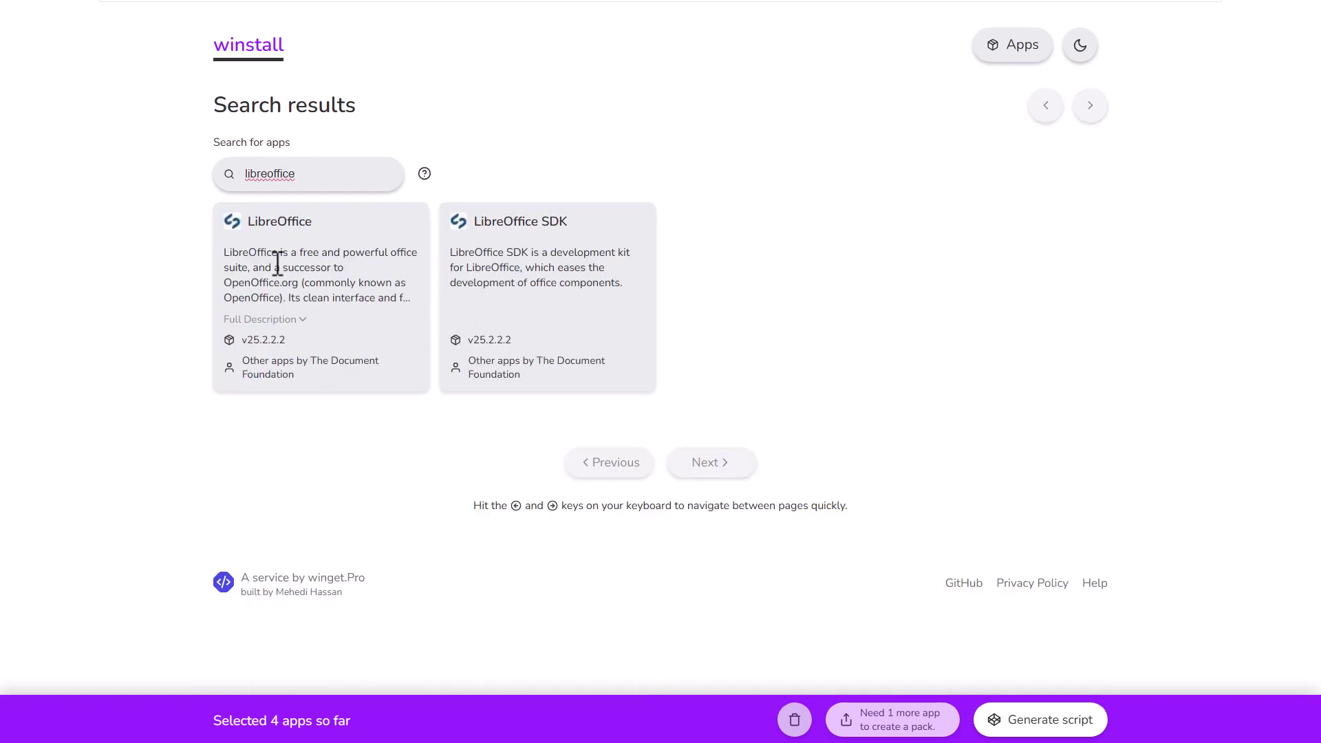
click(275, 221)
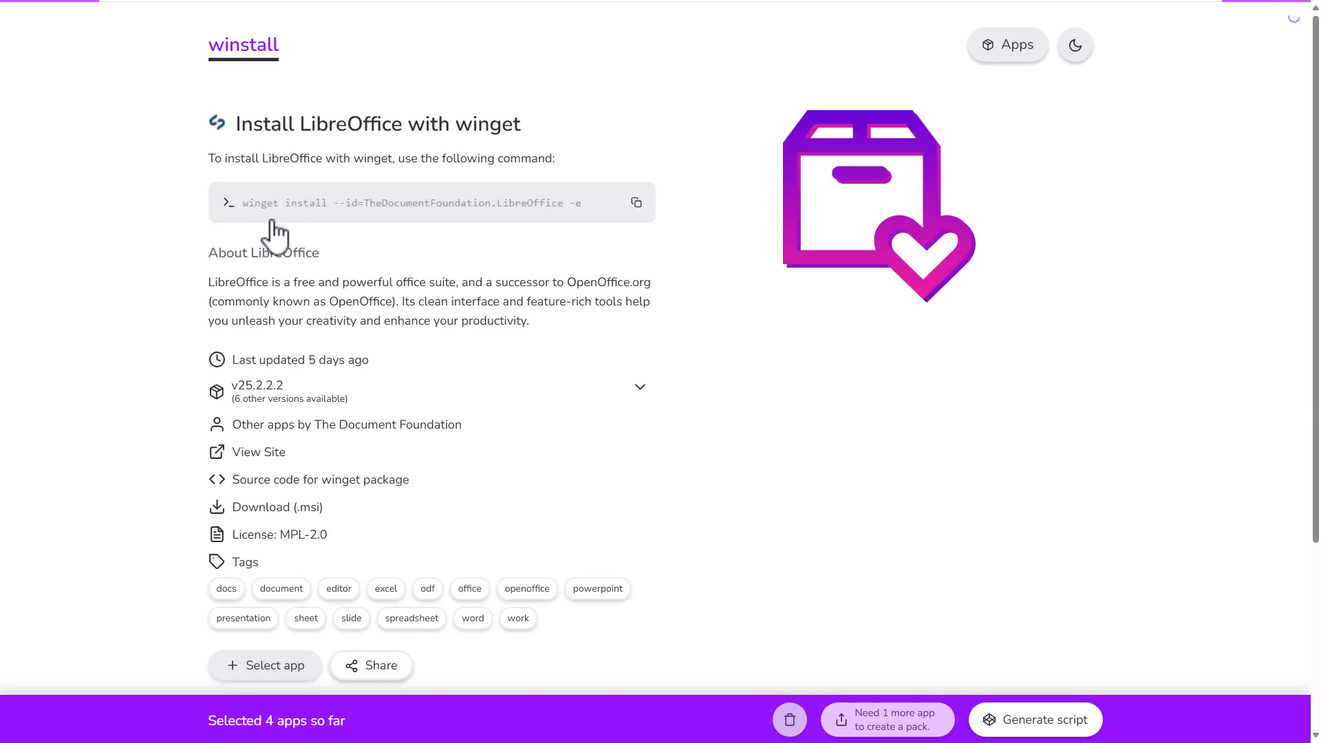
click(275, 673)
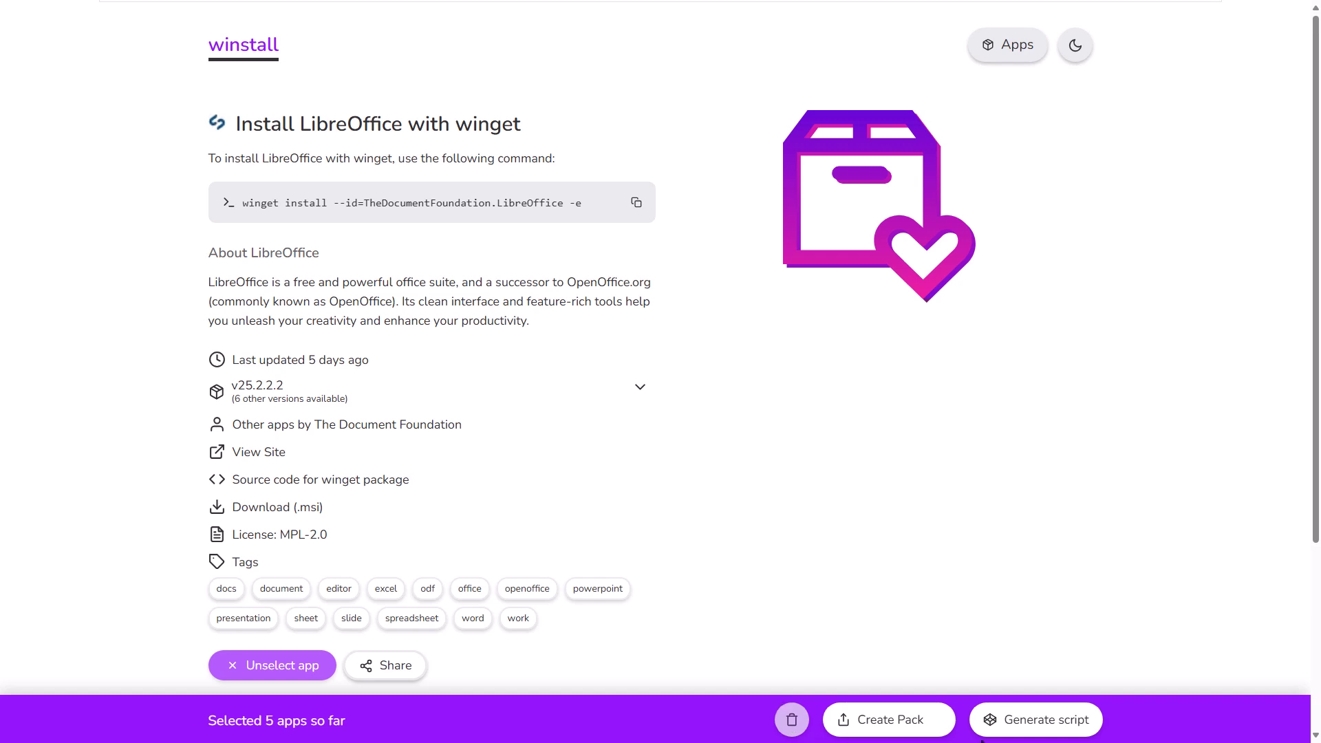
Generate the script, preview PowerShell and Winget Import, then copy the Batch command
click(1049, 723)
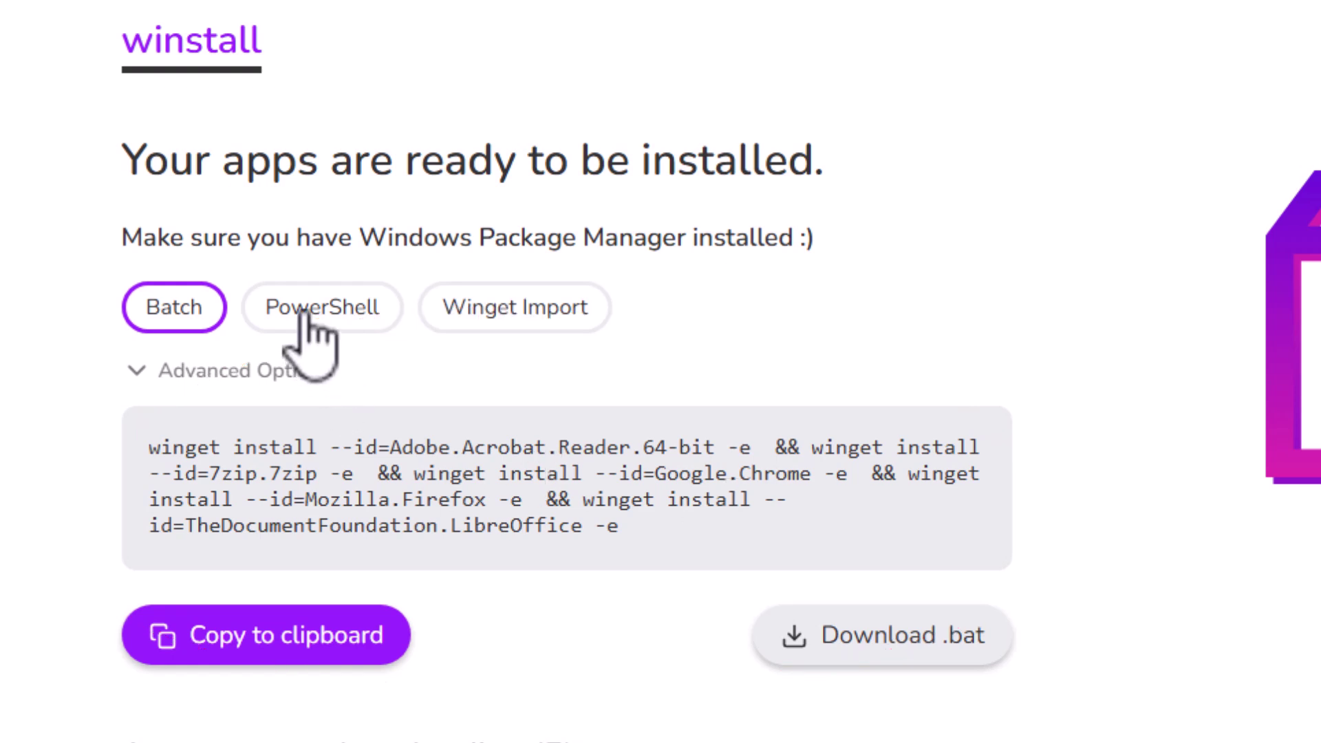
click(348, 318)
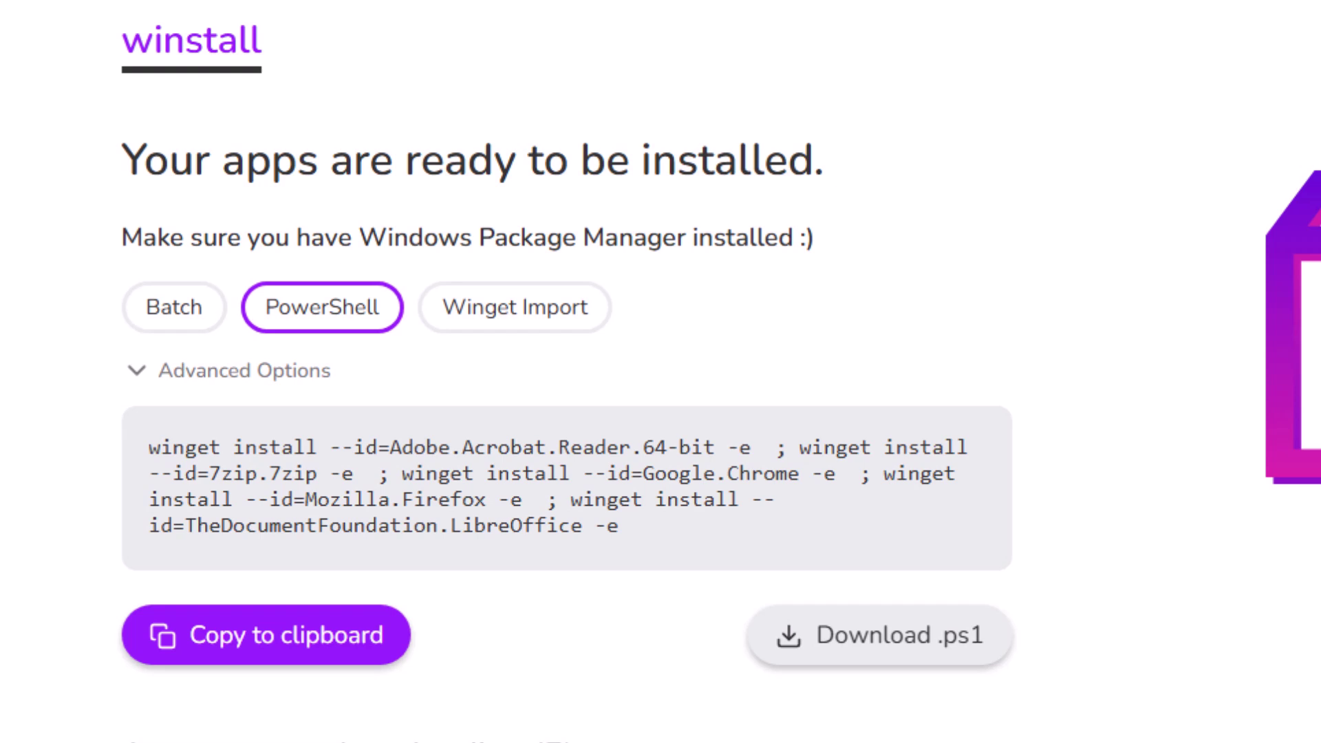
click(551, 330)
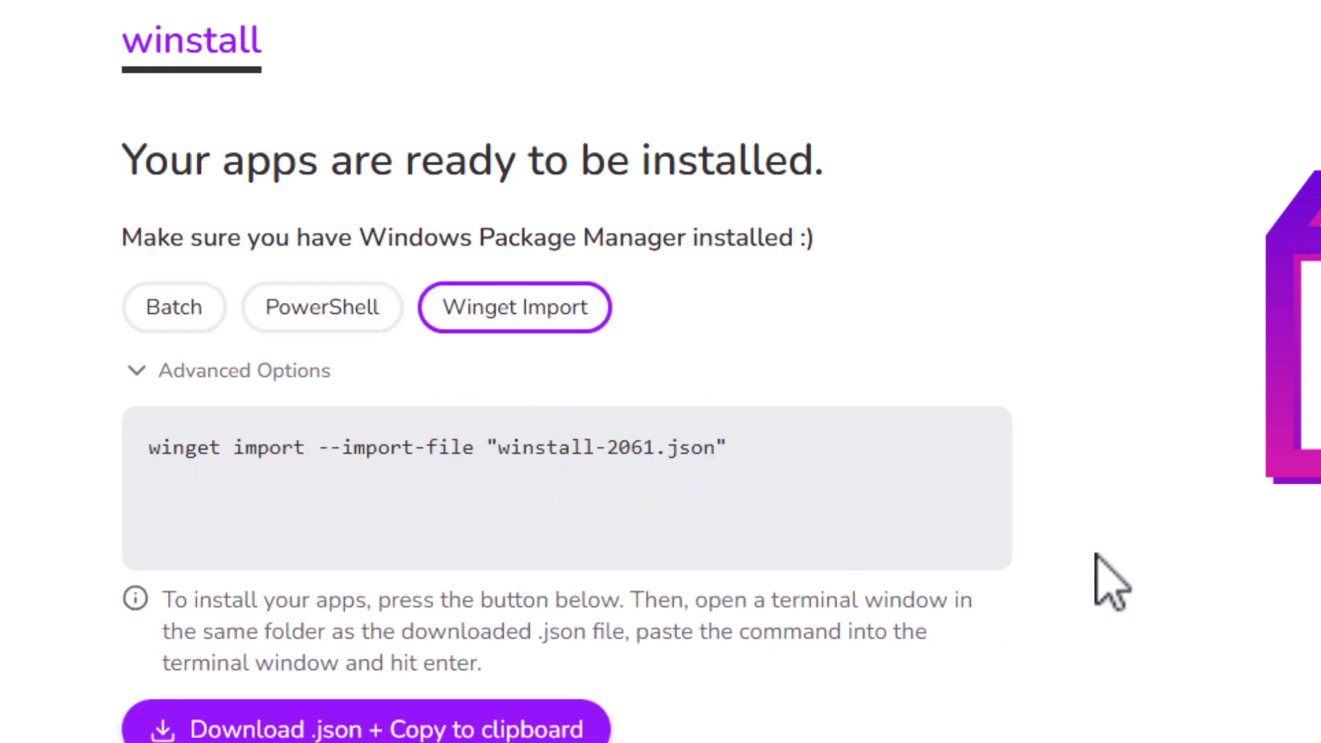
click(195, 307)
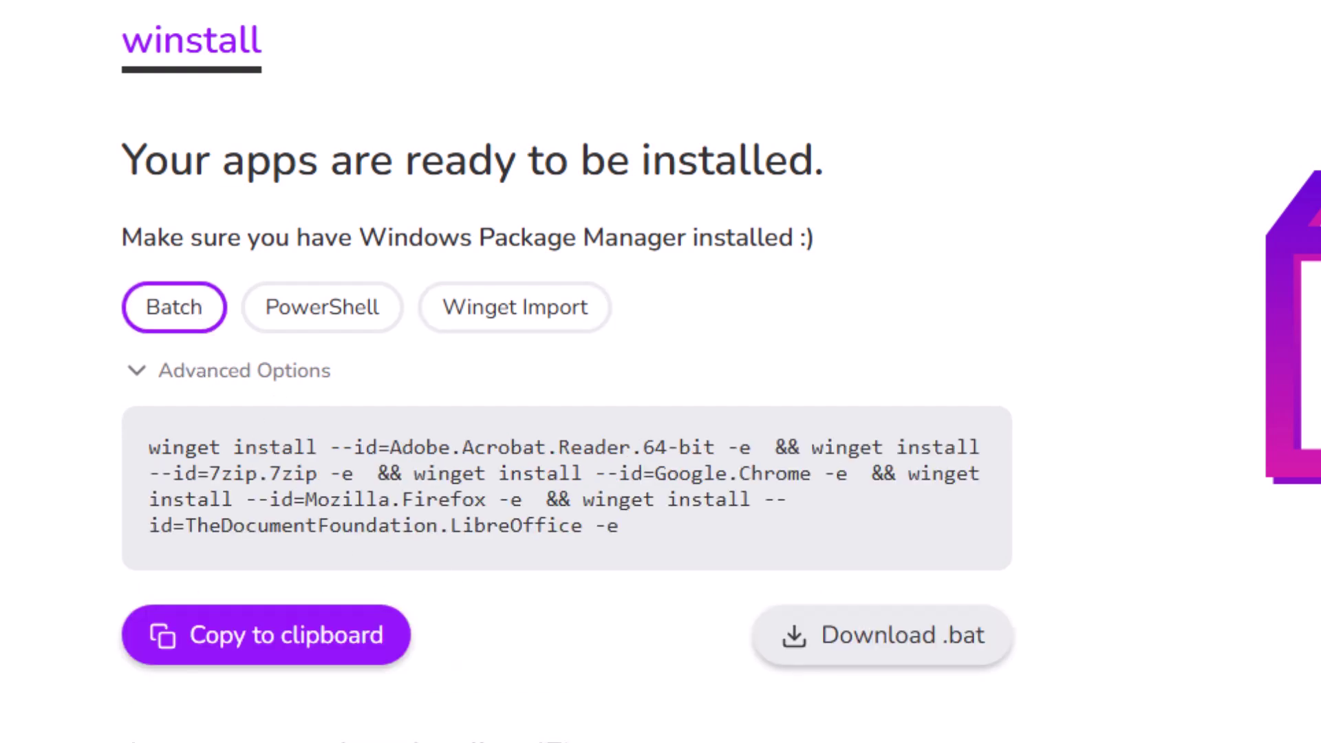
click(271, 626)
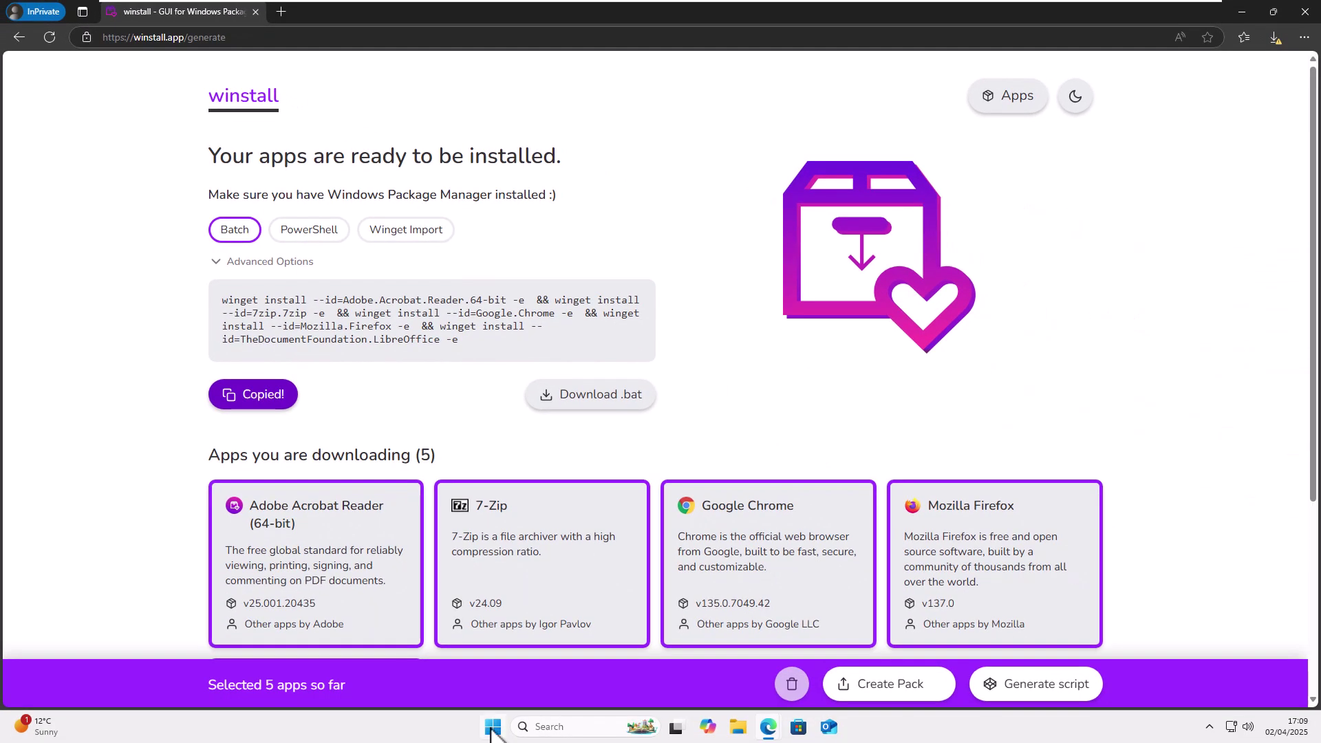
Launch Notepad from Start and paste the copied winget install command into it
click(491, 732)
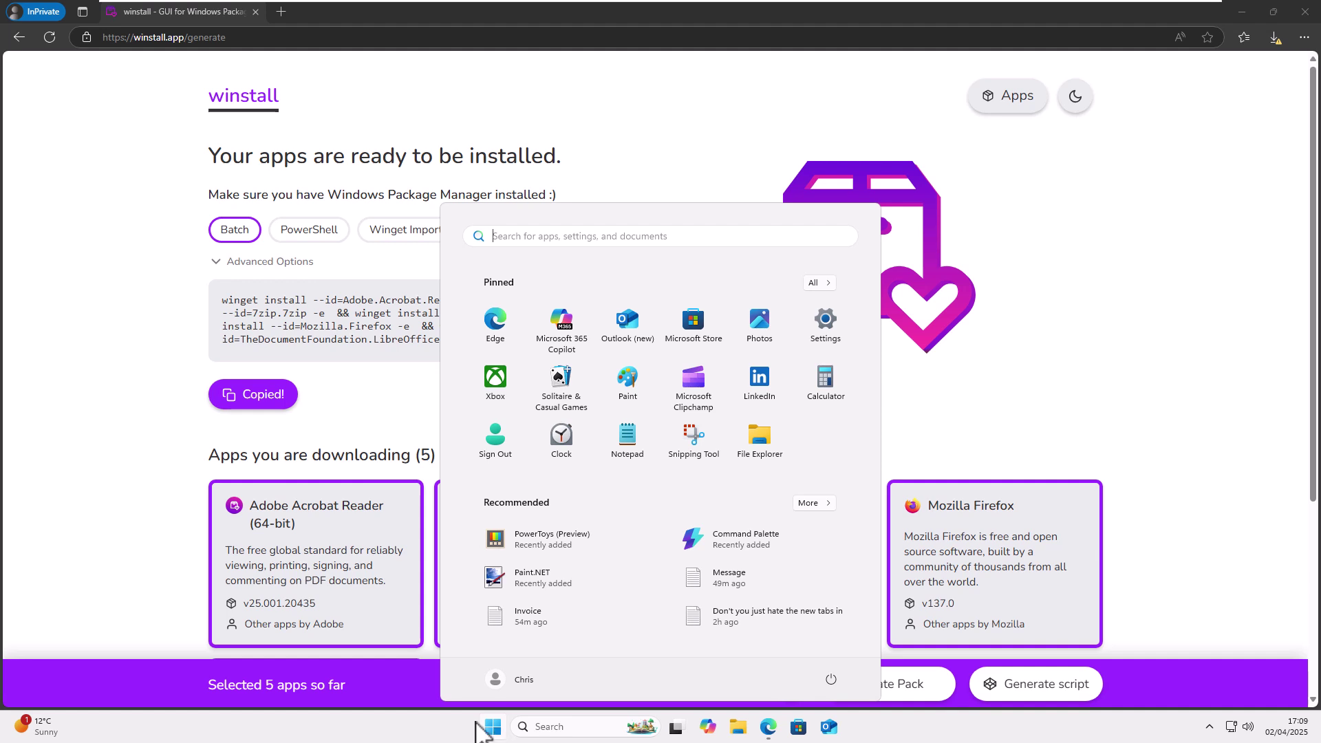
text(notepad)
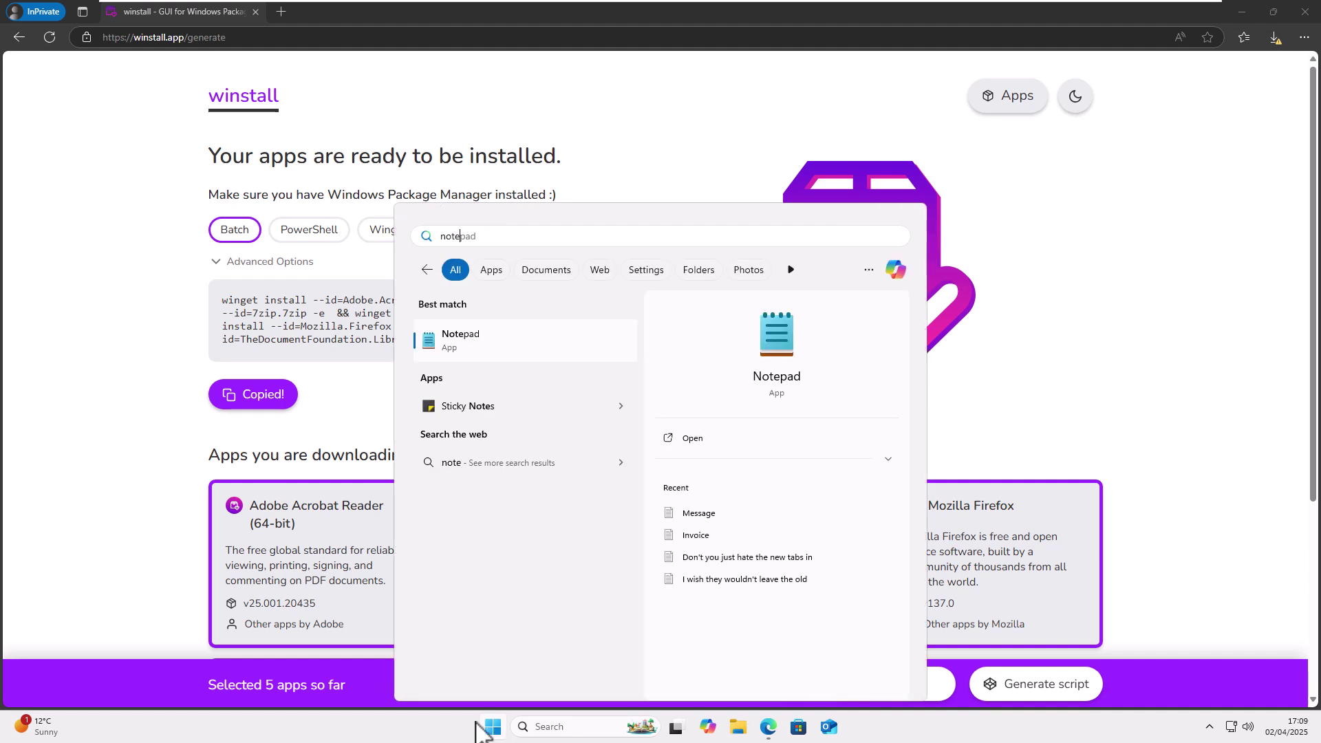
click(440, 348)
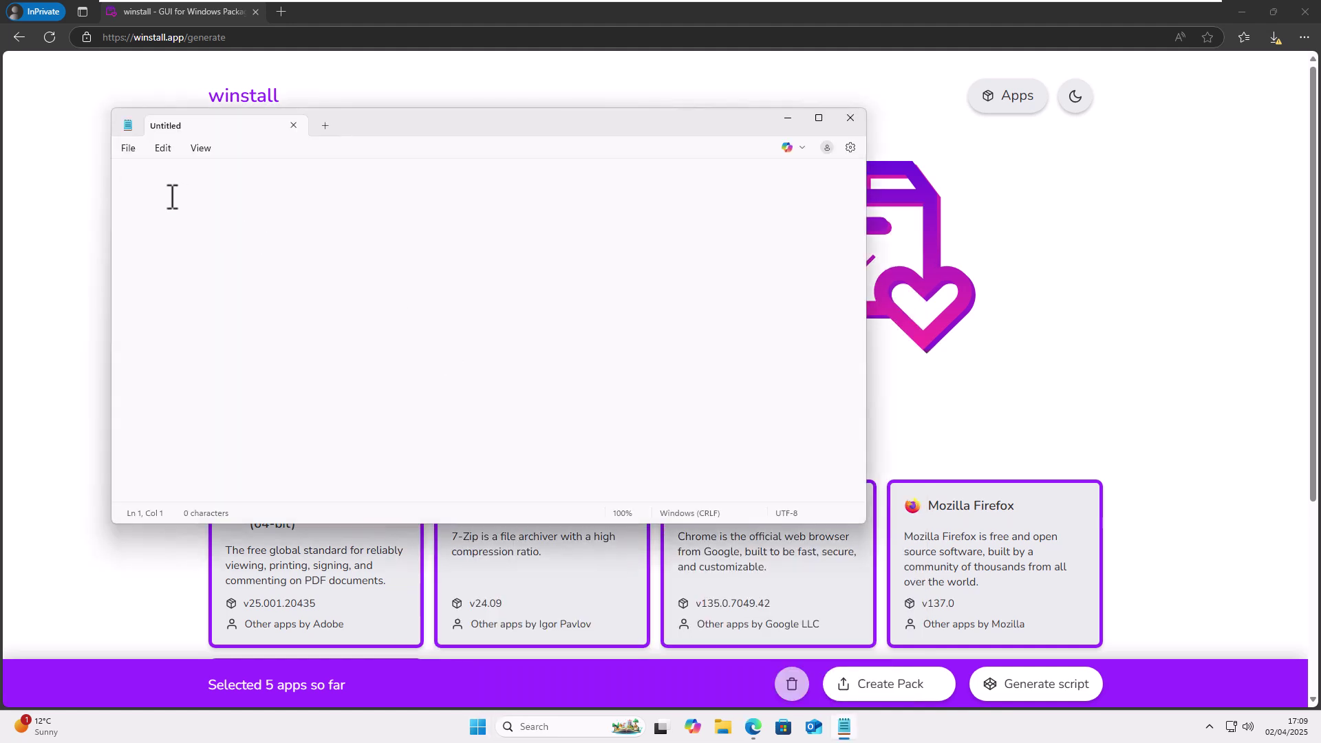
key(shift+F10)
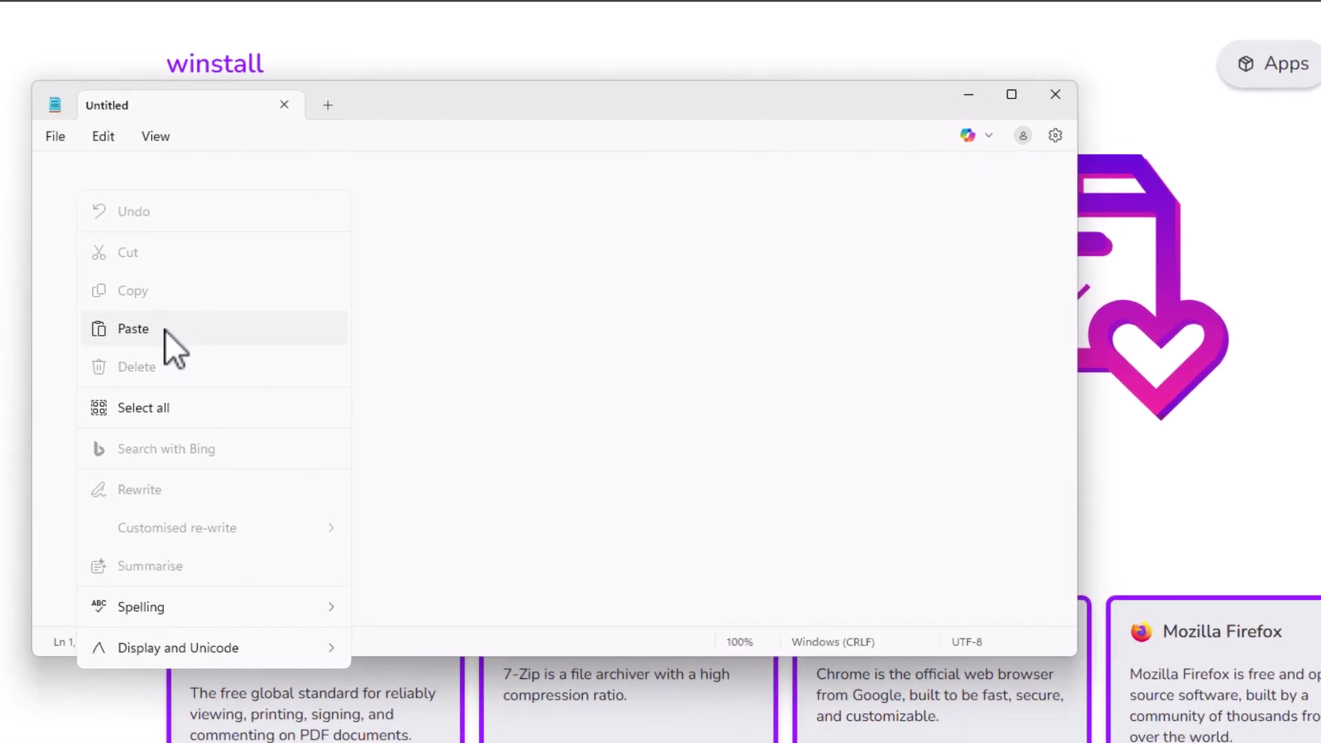
click(165, 330)
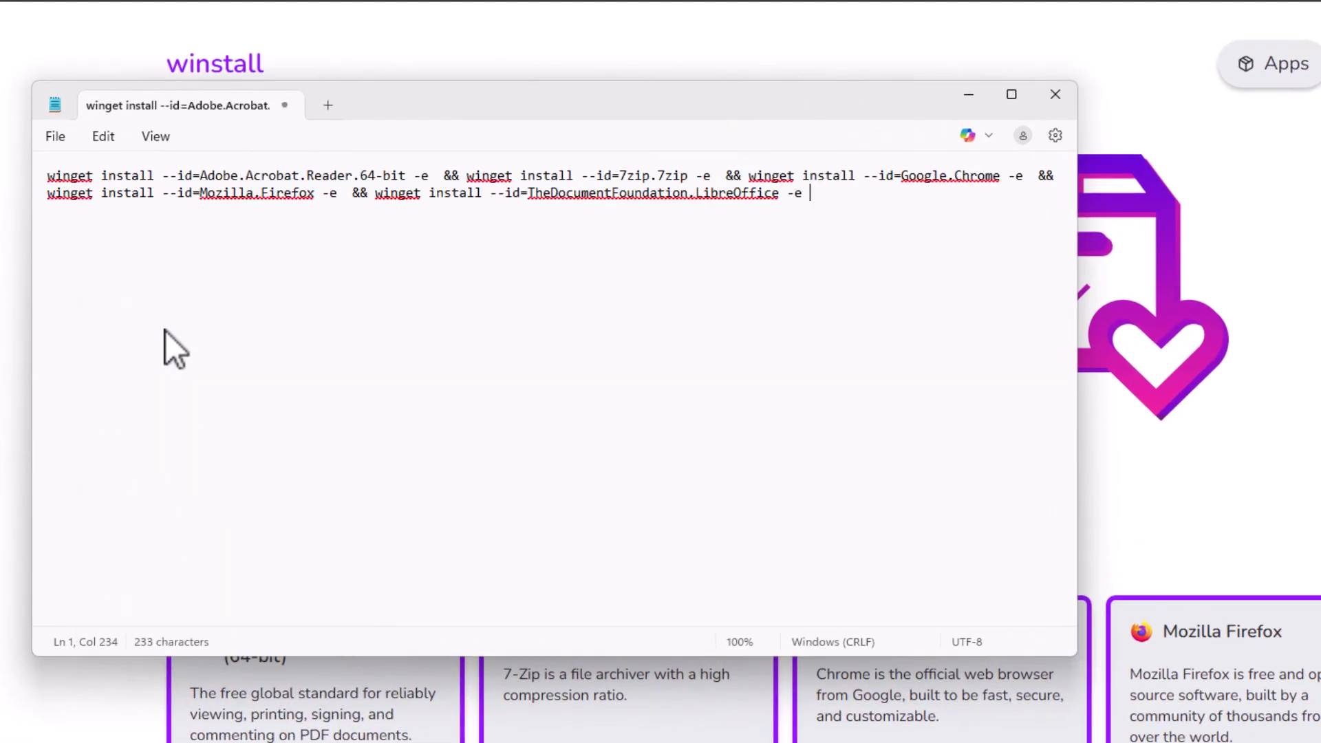
Save the note as batchinstall.bat in Downloads with file type All files
click(57, 137)
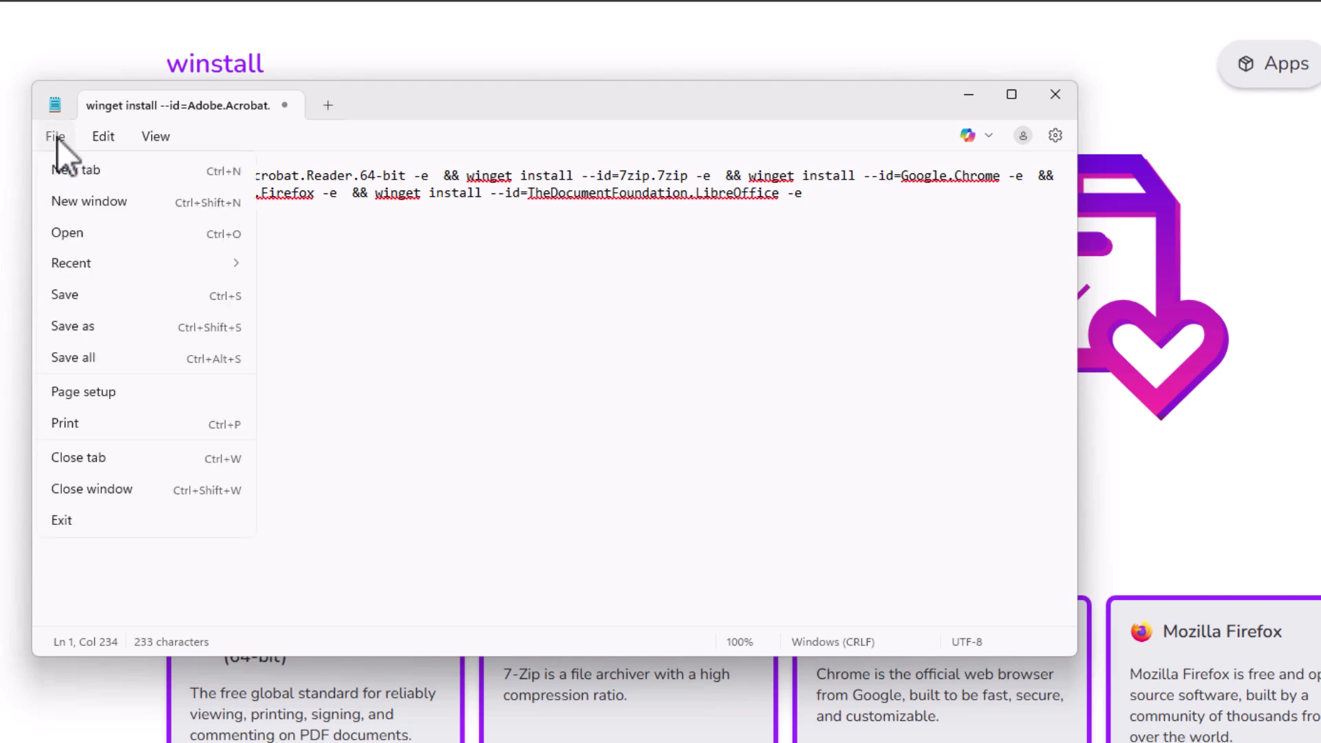
click(78, 329)
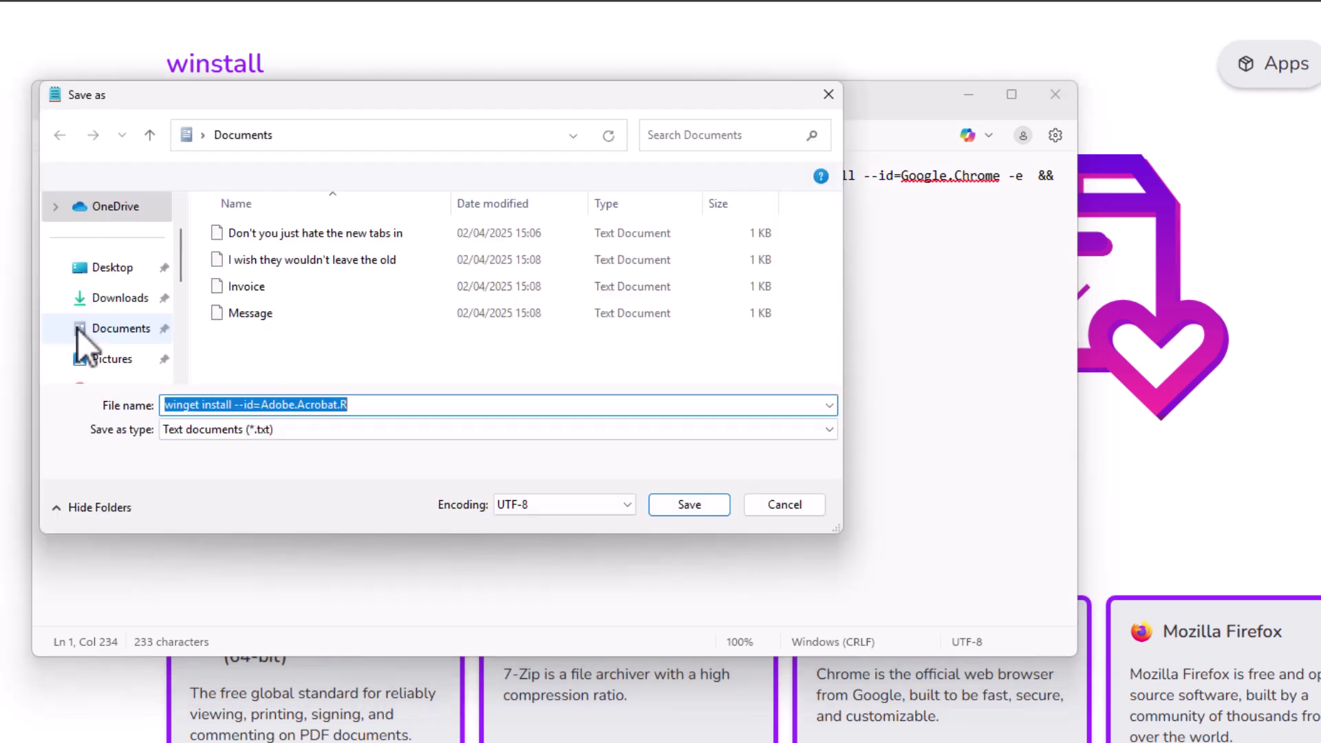
click(257, 428)
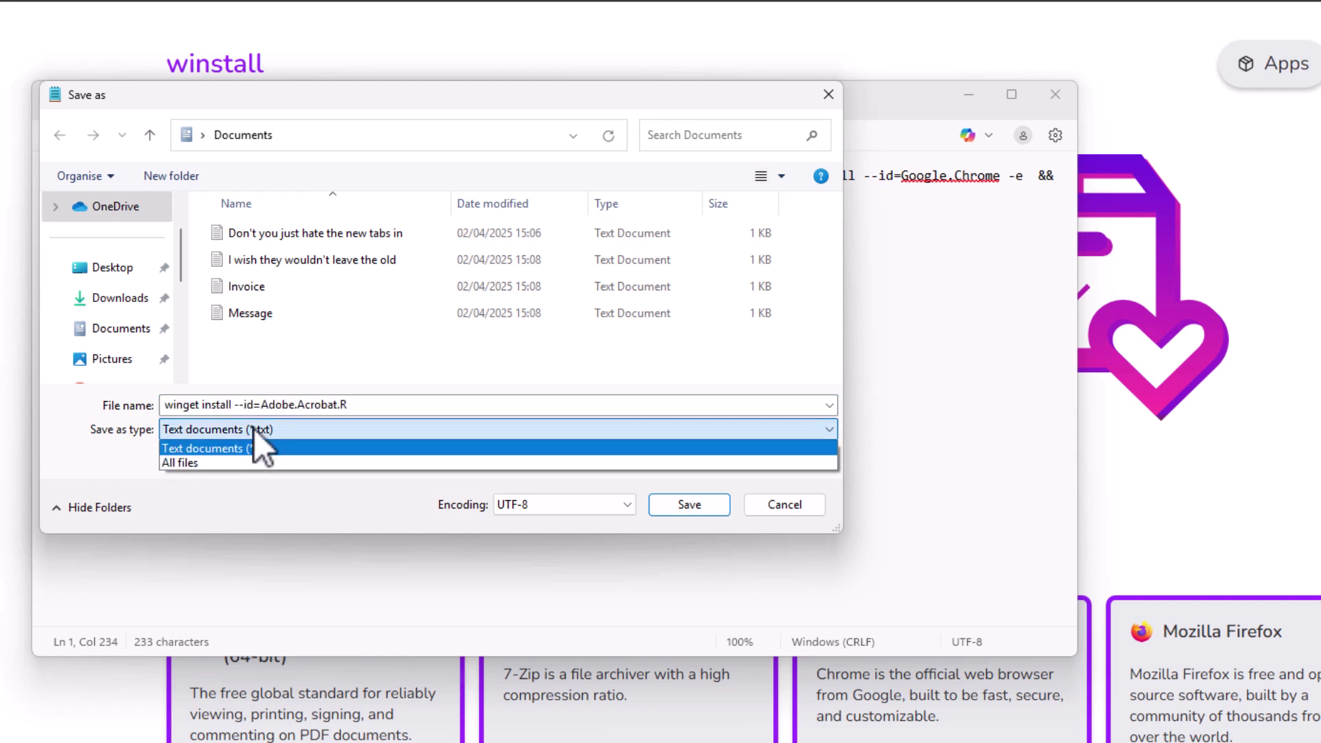
click(195, 462)
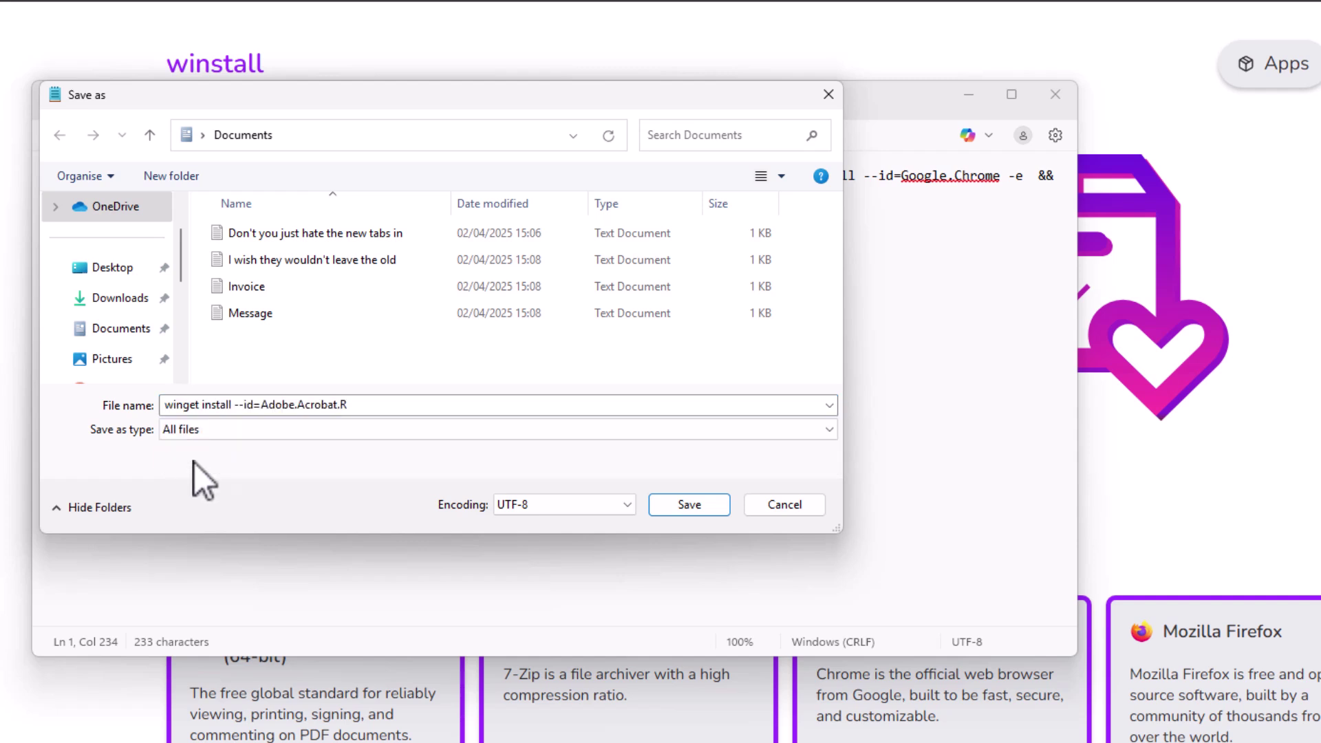
click(378, 409)
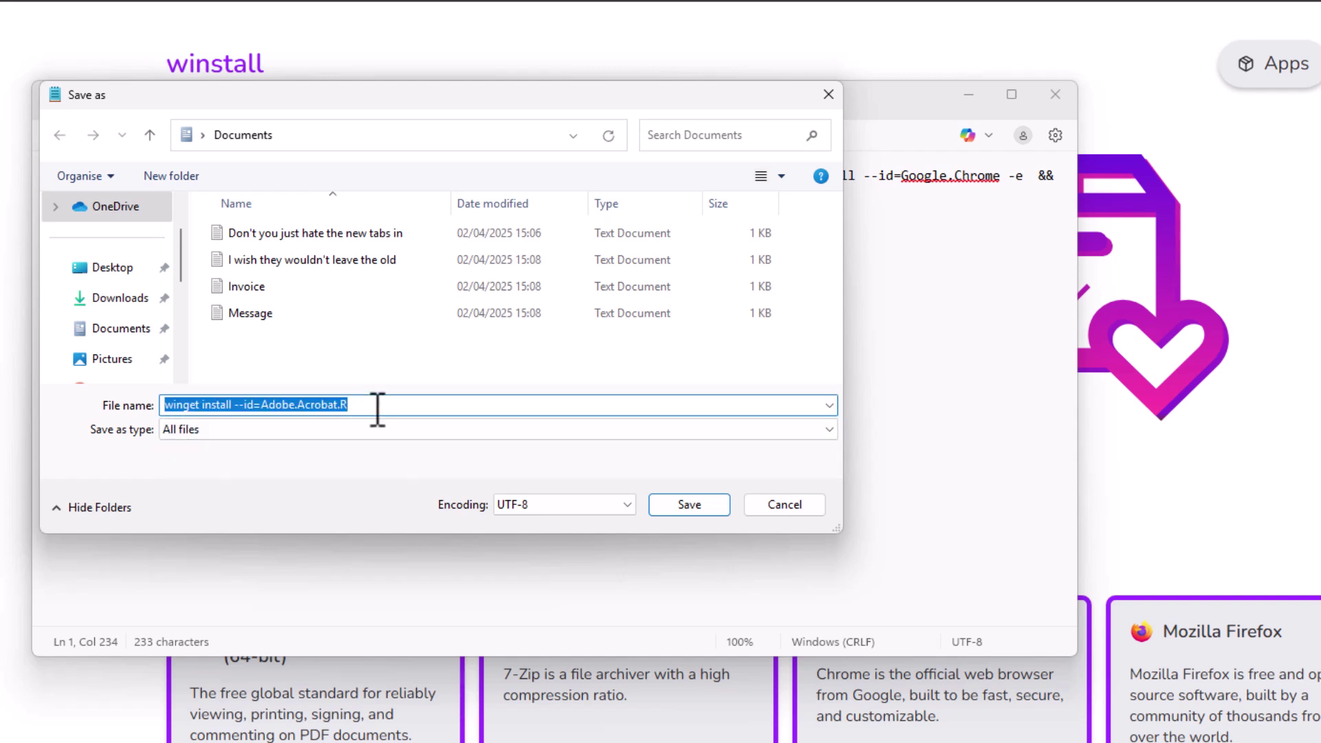
text(batc)
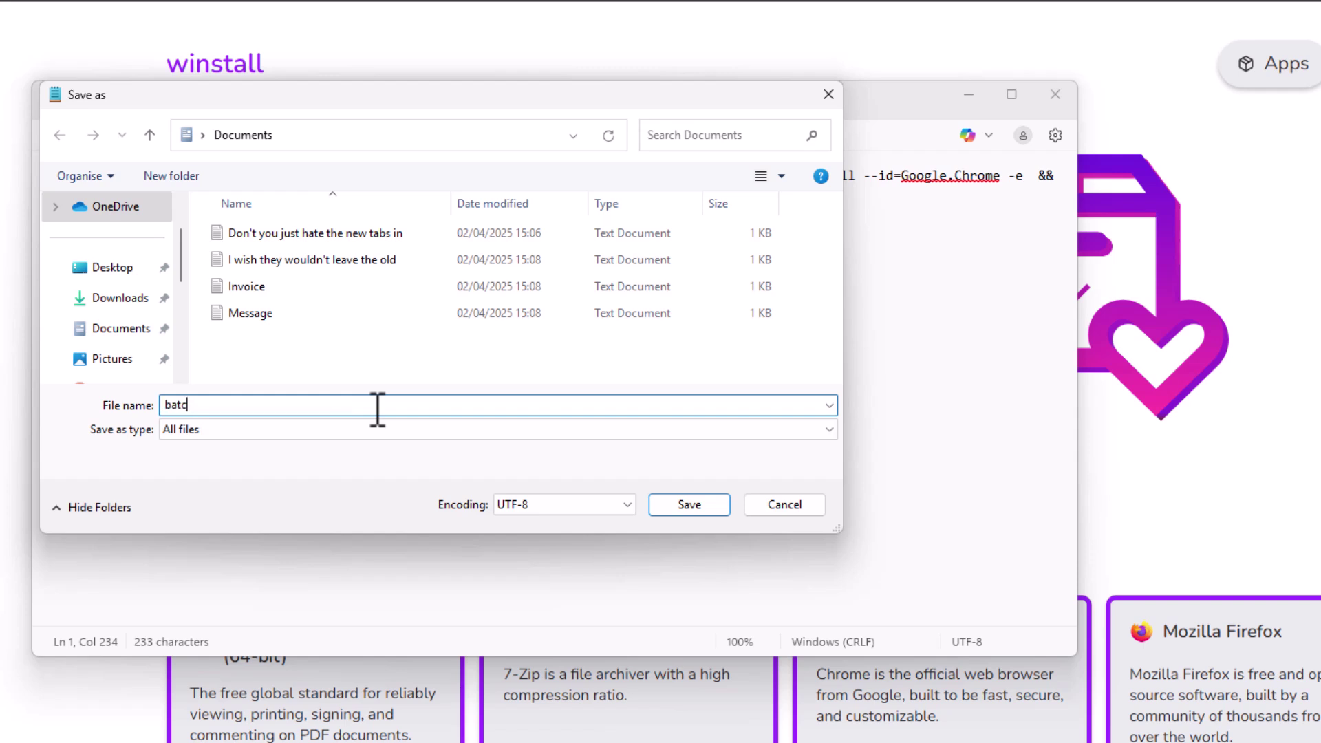
text(hinstall.bat)
click(124, 297)
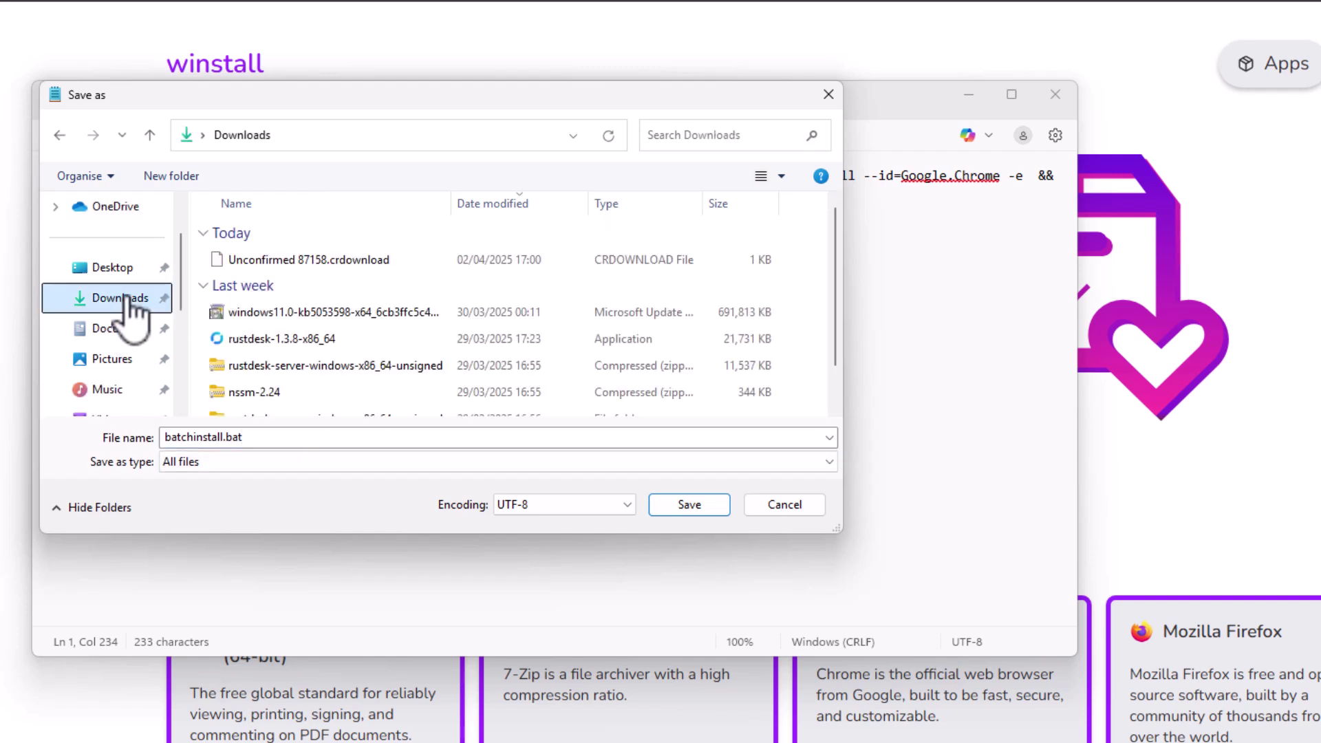
click(685, 505)
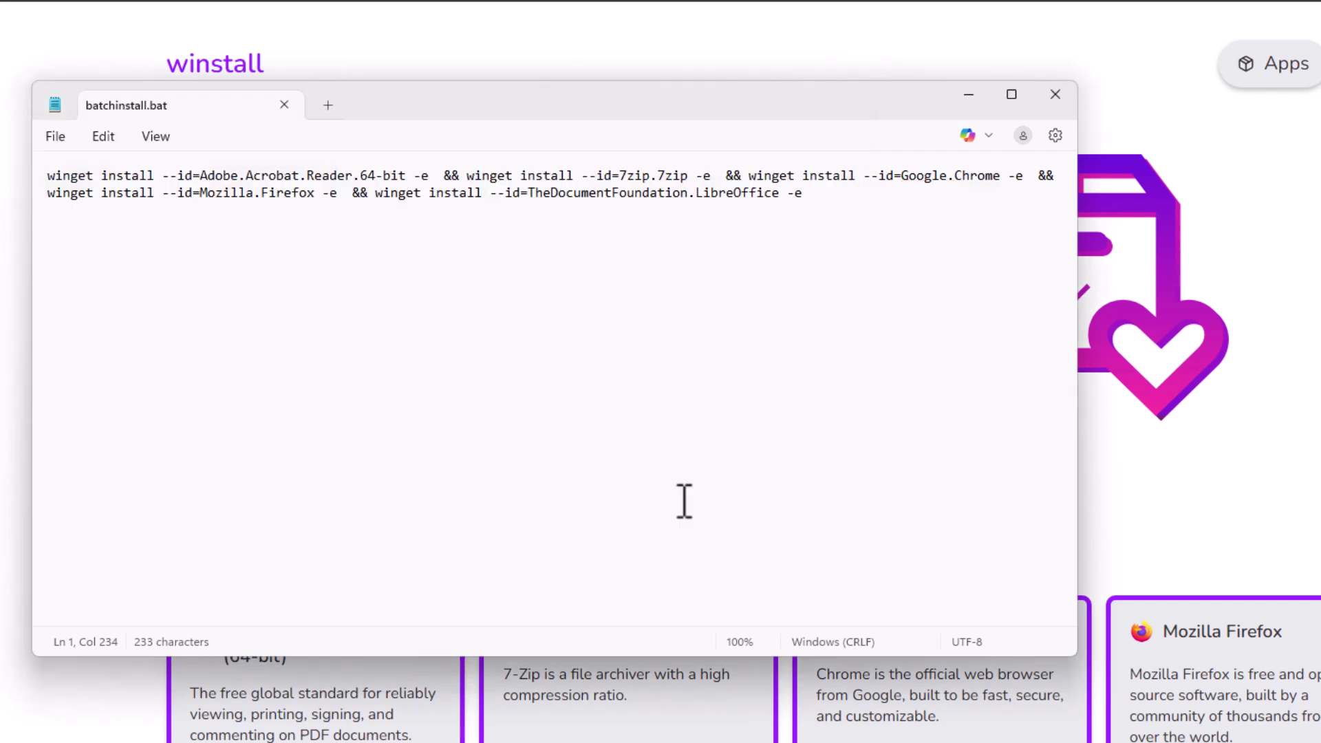
Close Notepad and copy the PowerShell version of the install command
click(1055, 93)
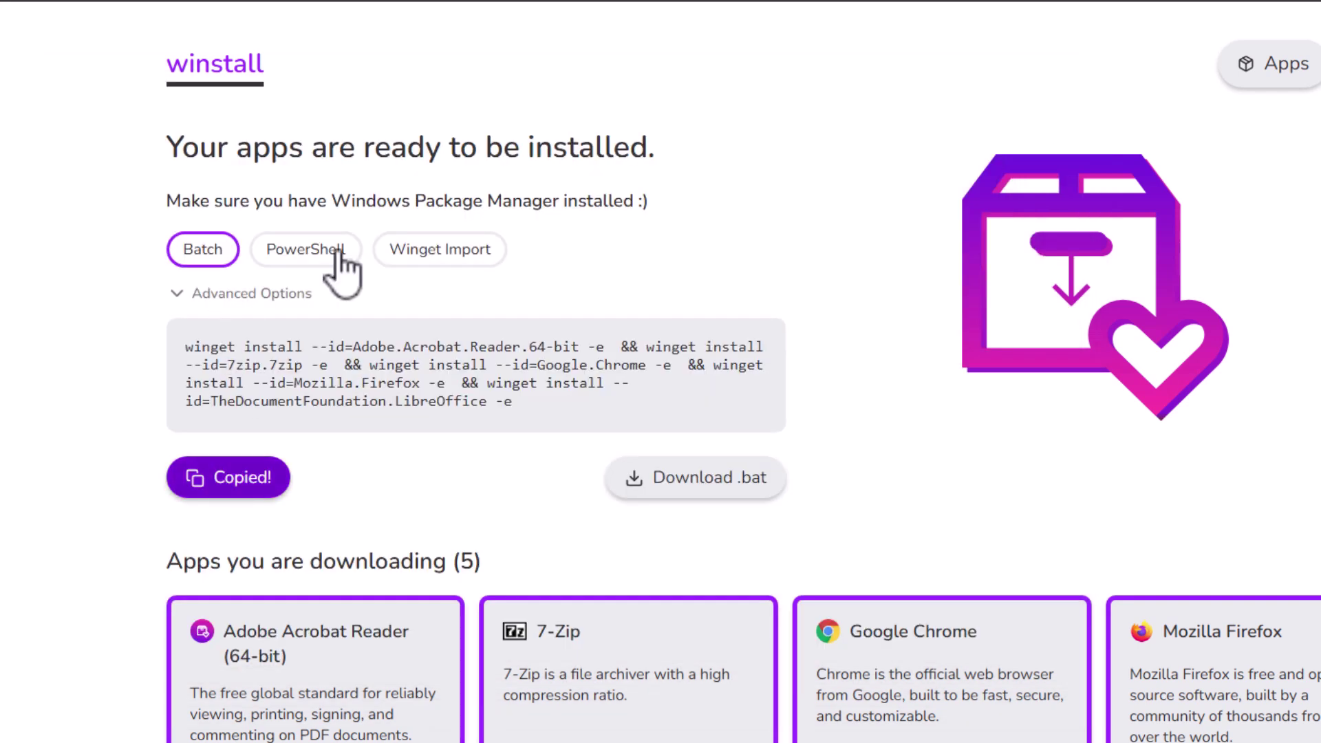
click(303, 258)
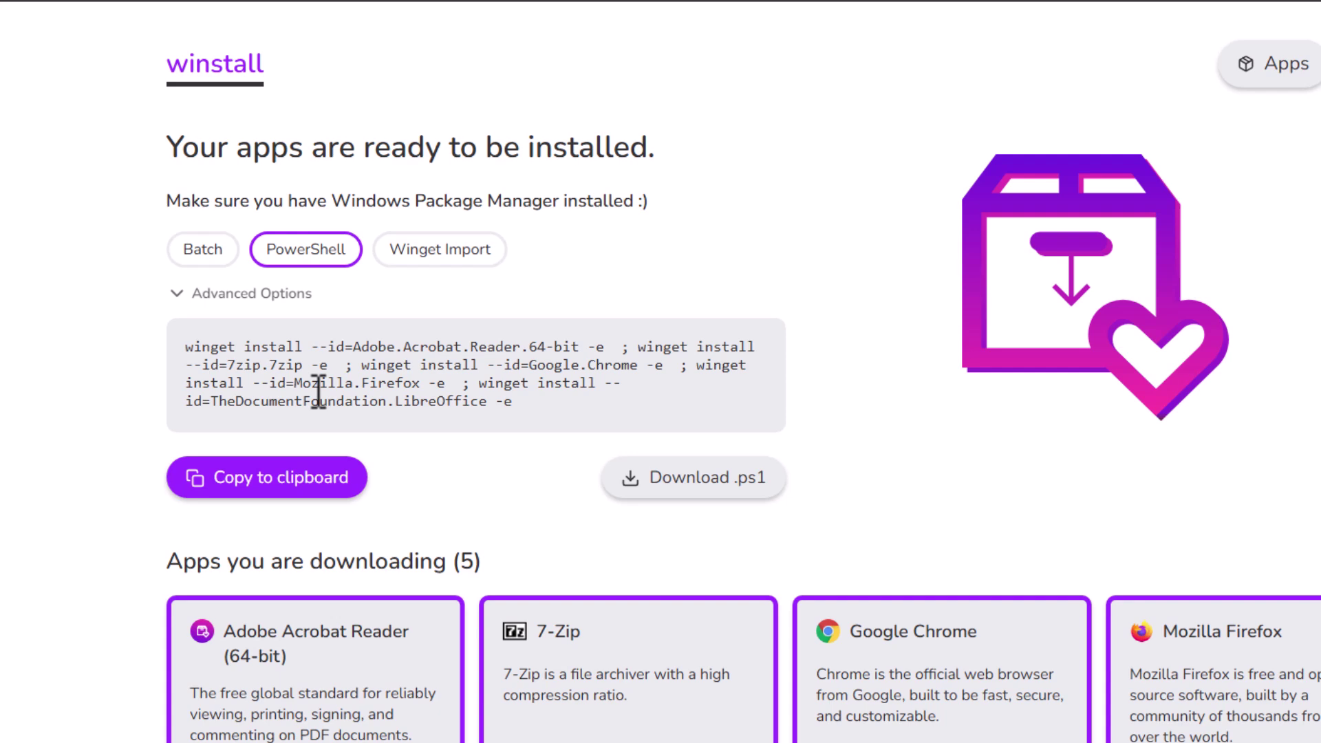
click(273, 483)
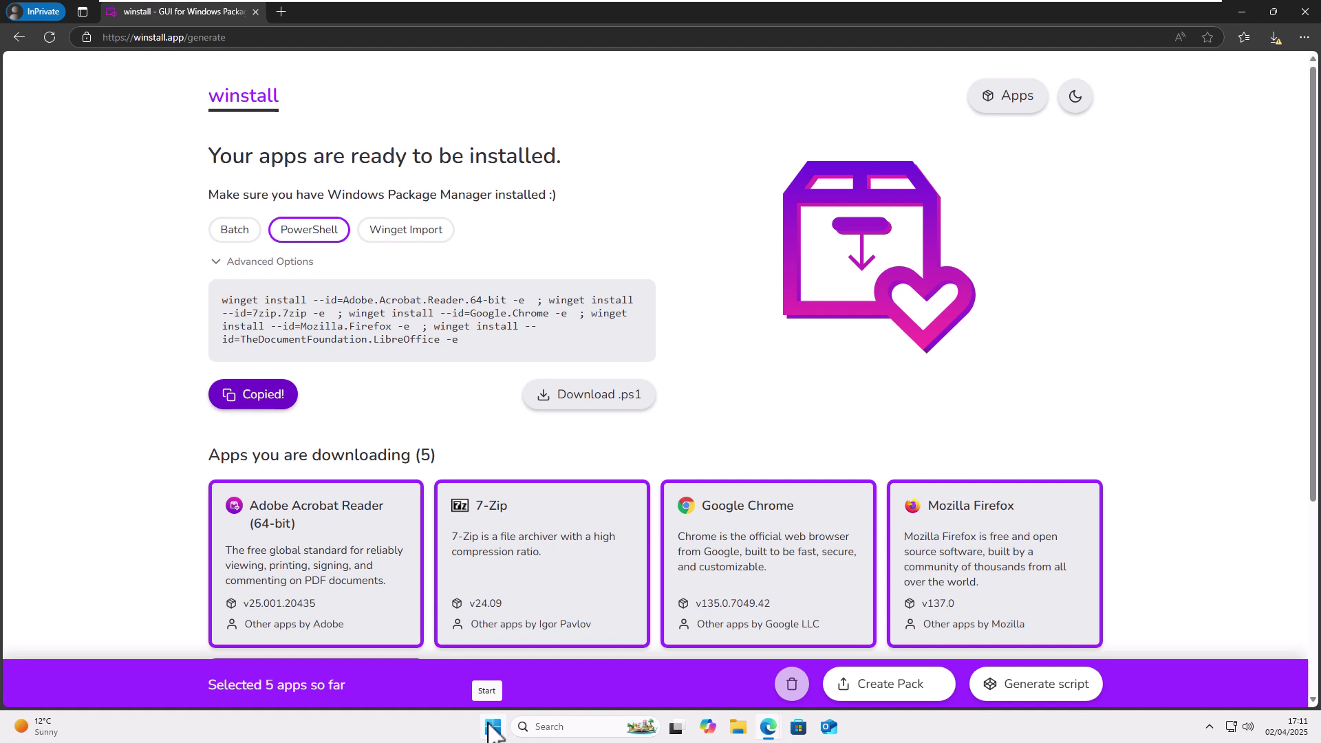
Launch a new Notepad and paste the PowerShell install commands
click(492, 728)
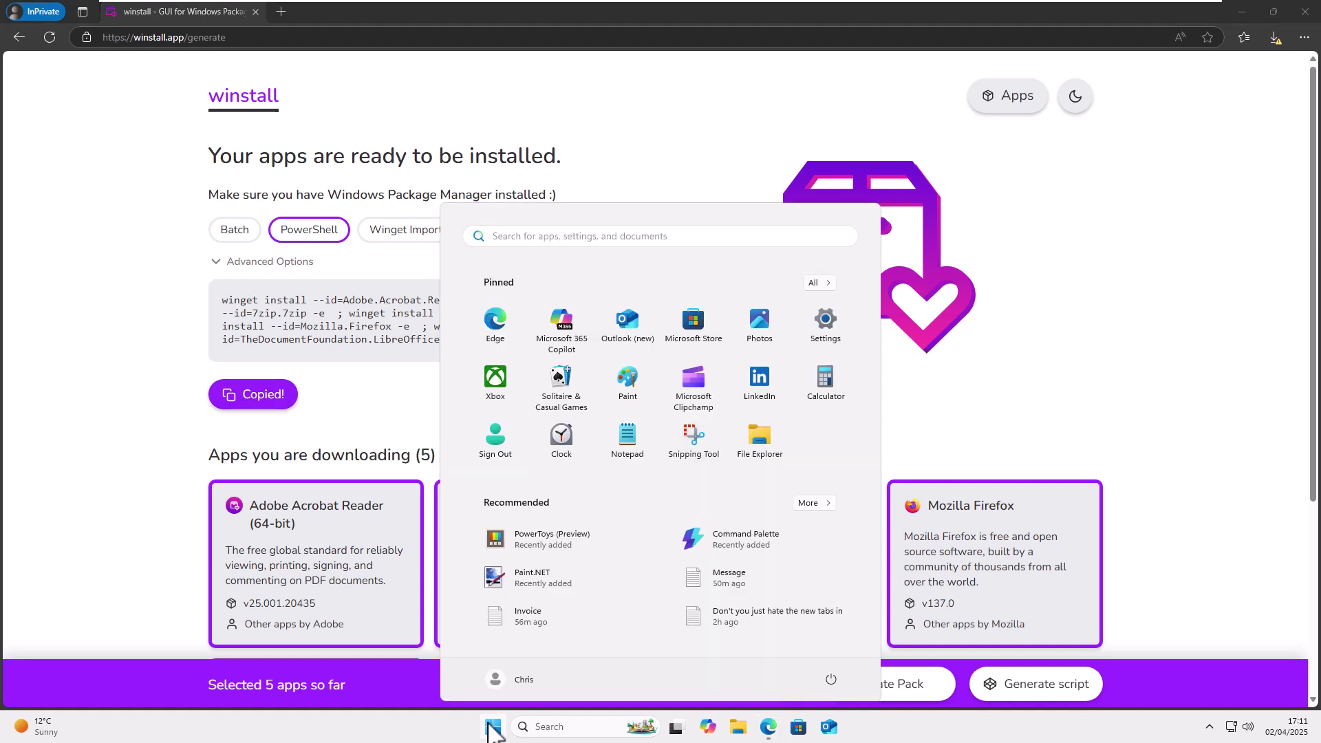
text(notepa)
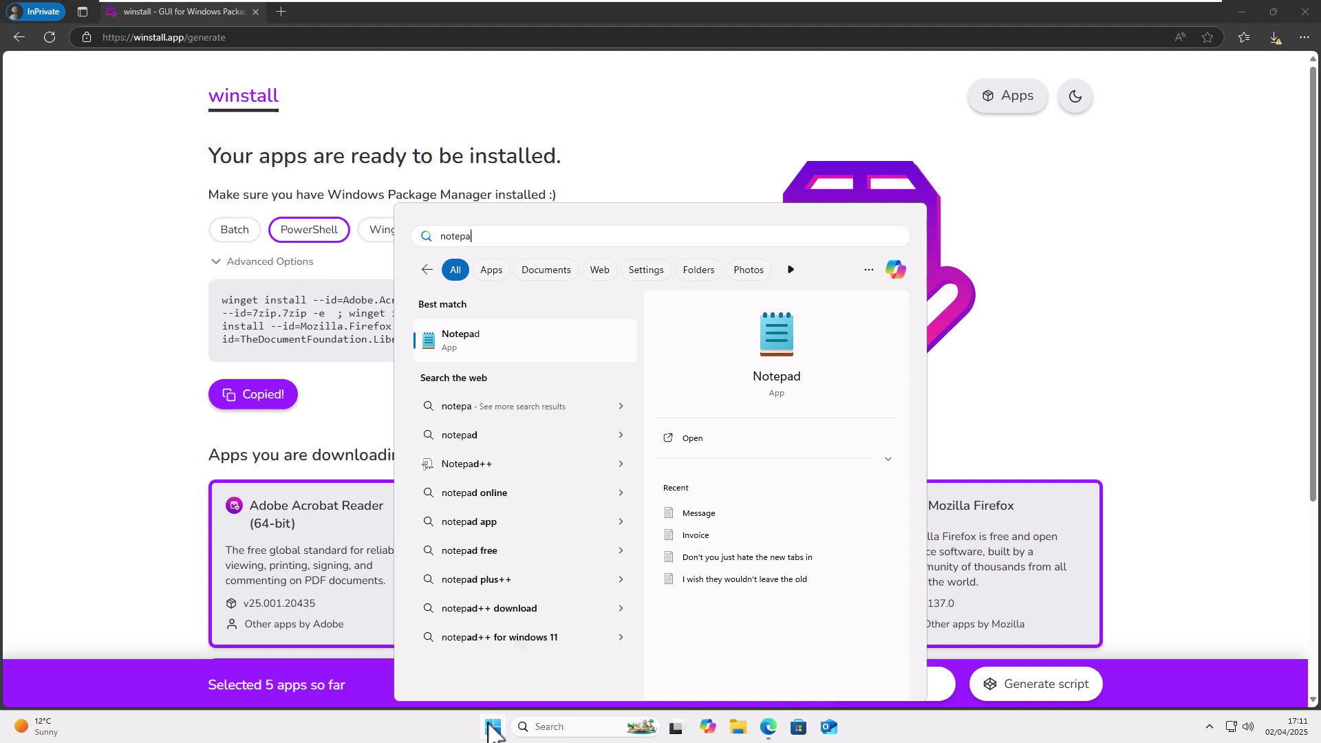
text(d)
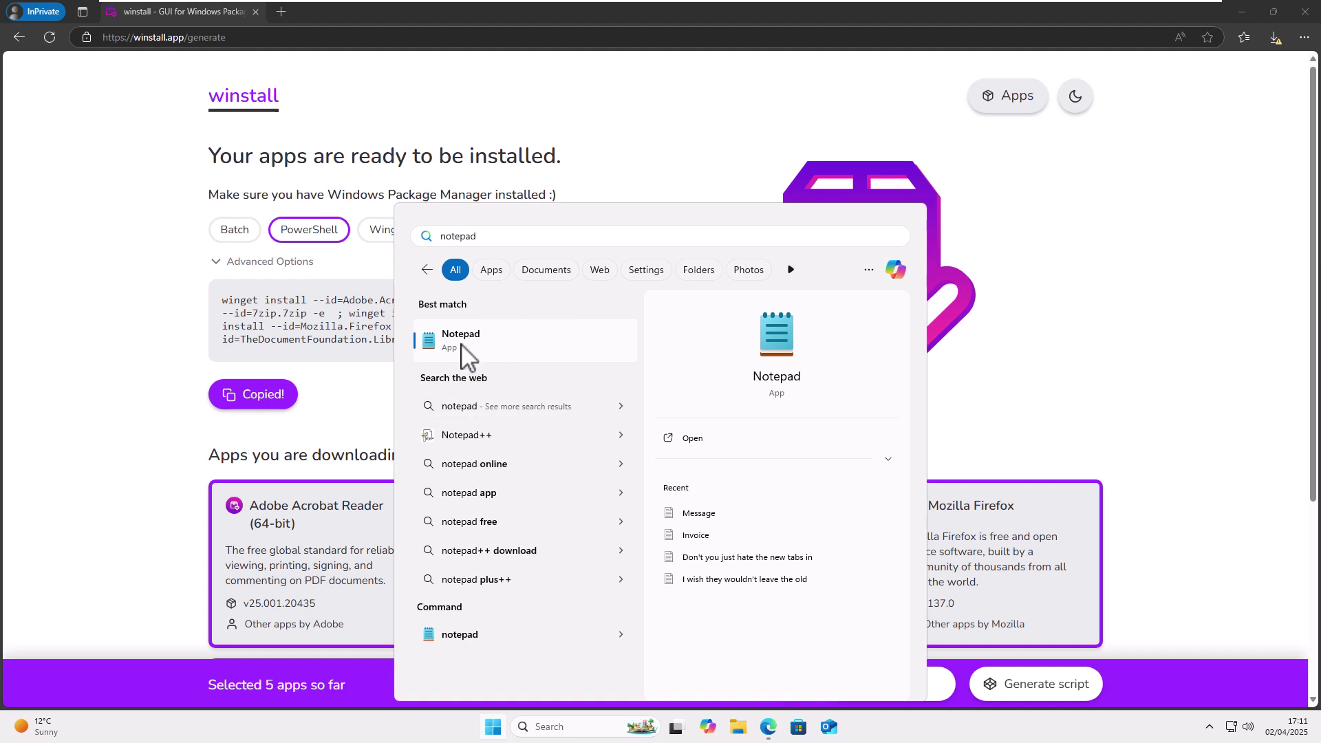
click(482, 339)
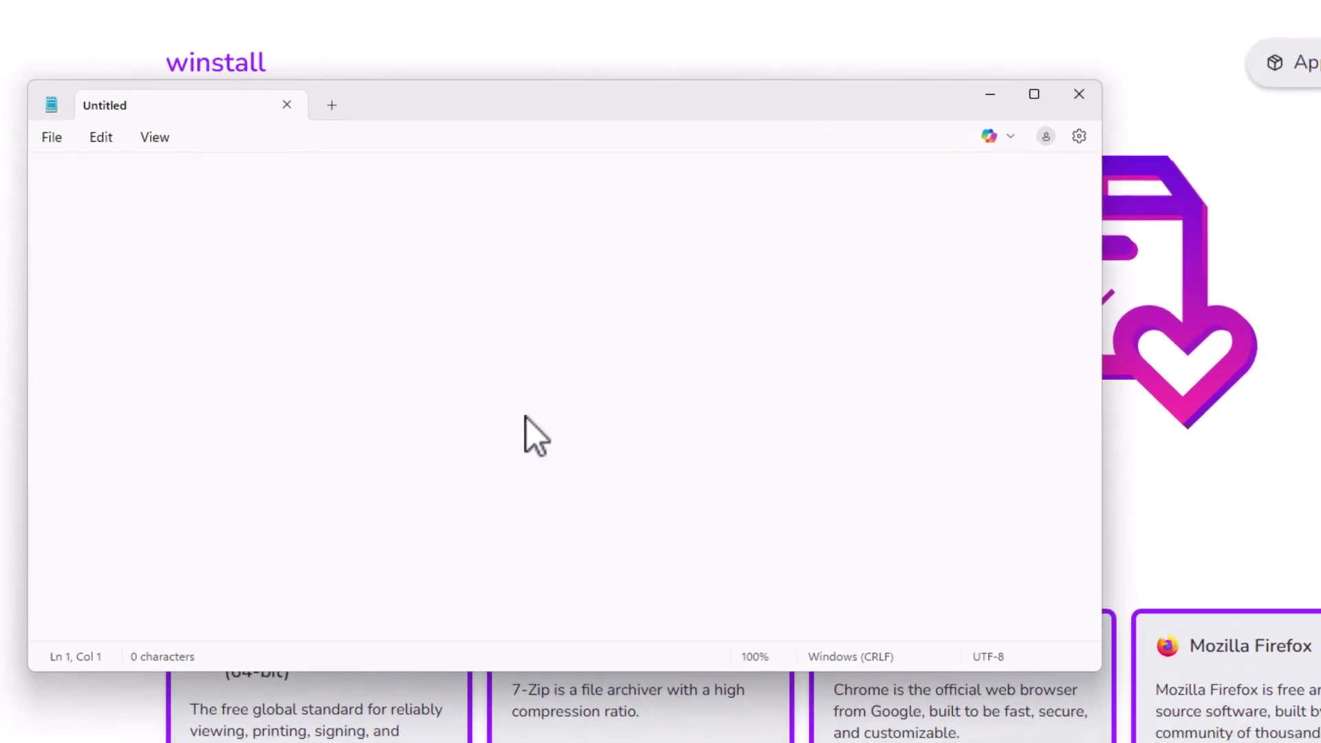
right_click(114, 224)
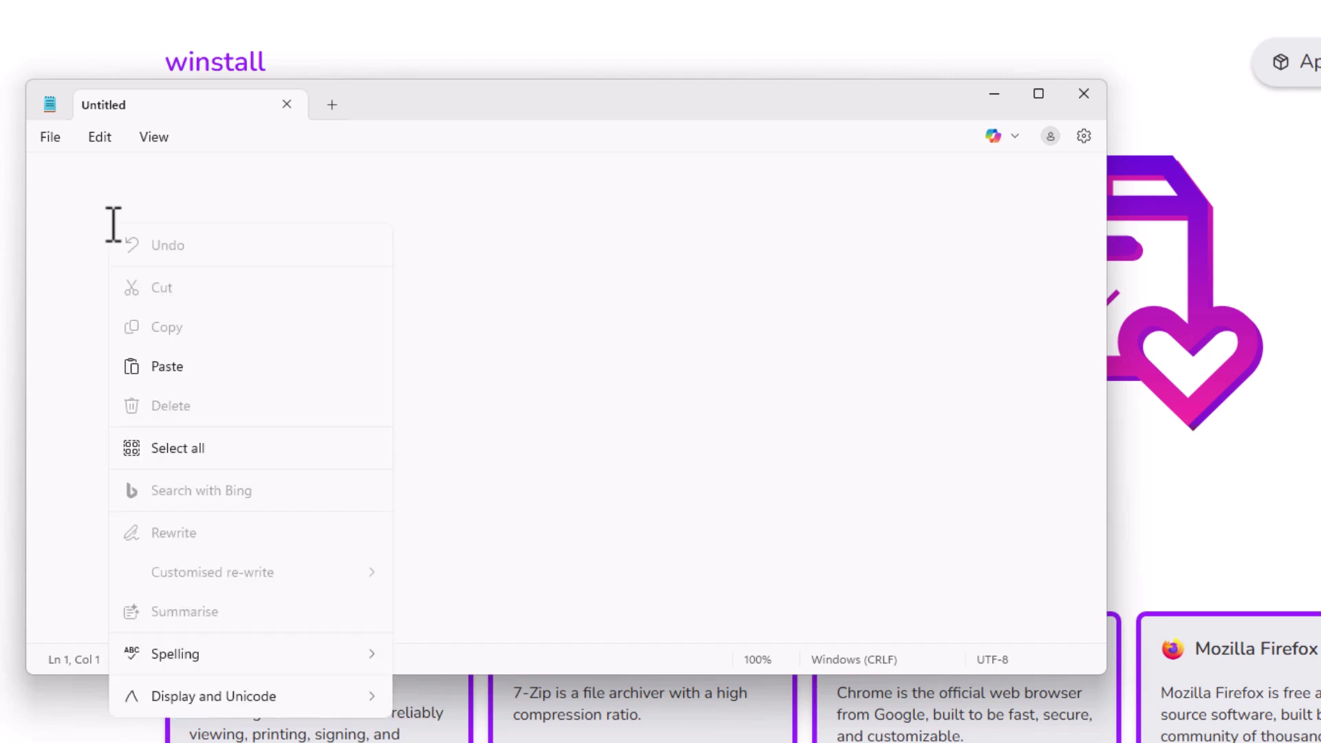
click(174, 369)
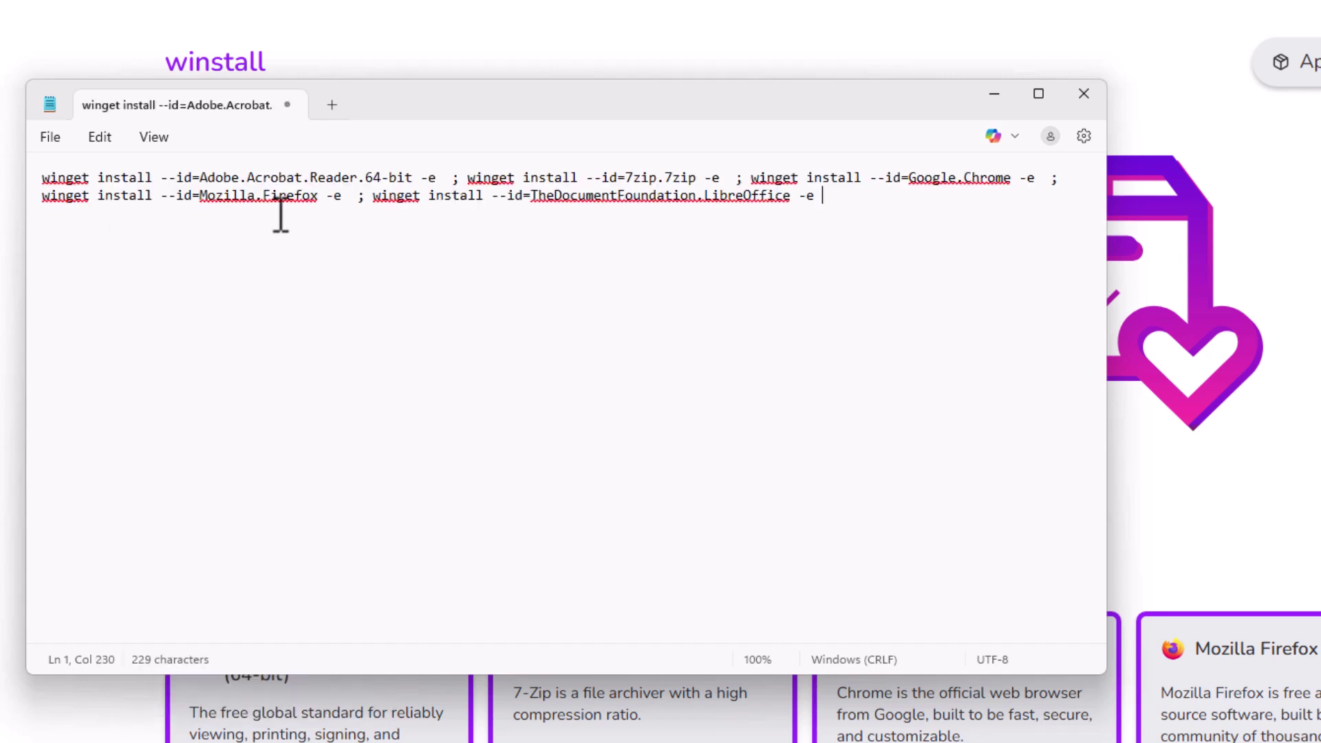
Save it as powerbatchinstall.ps1 with file type All files, then close Notepad
click(47, 135)
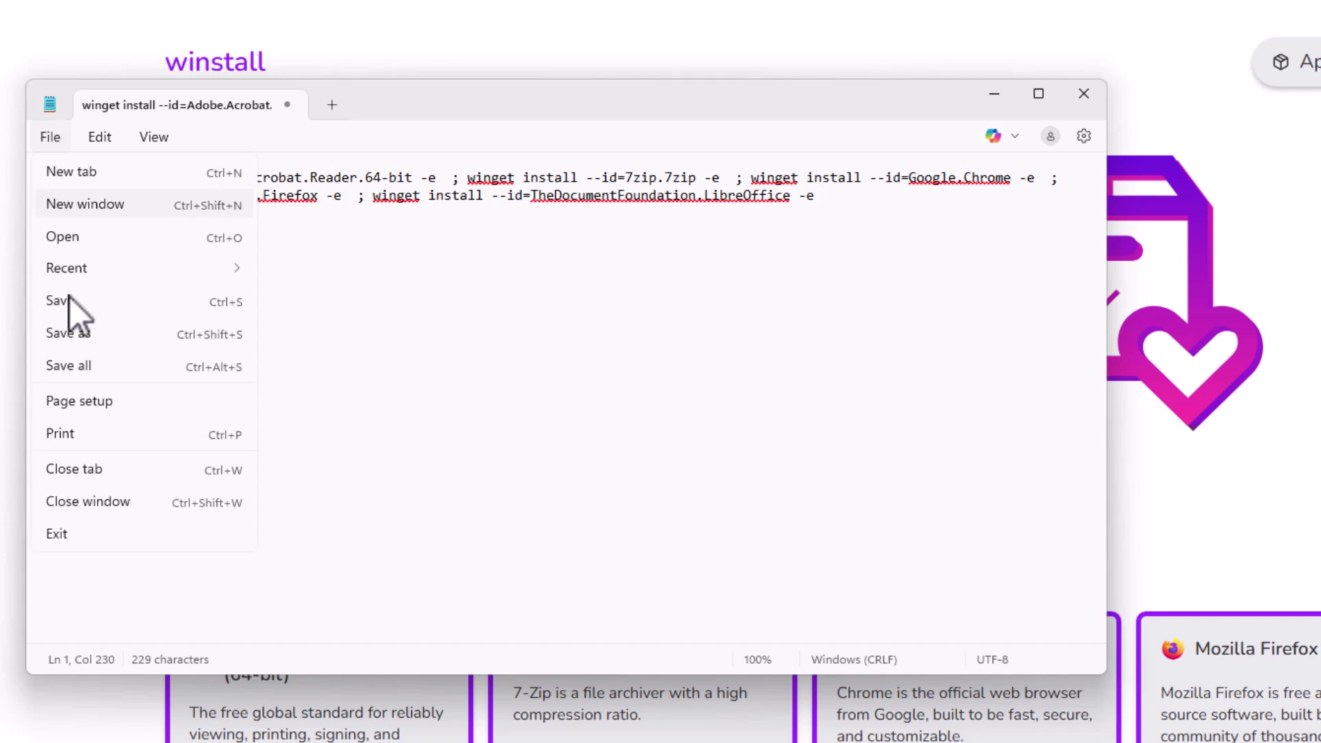
click(73, 330)
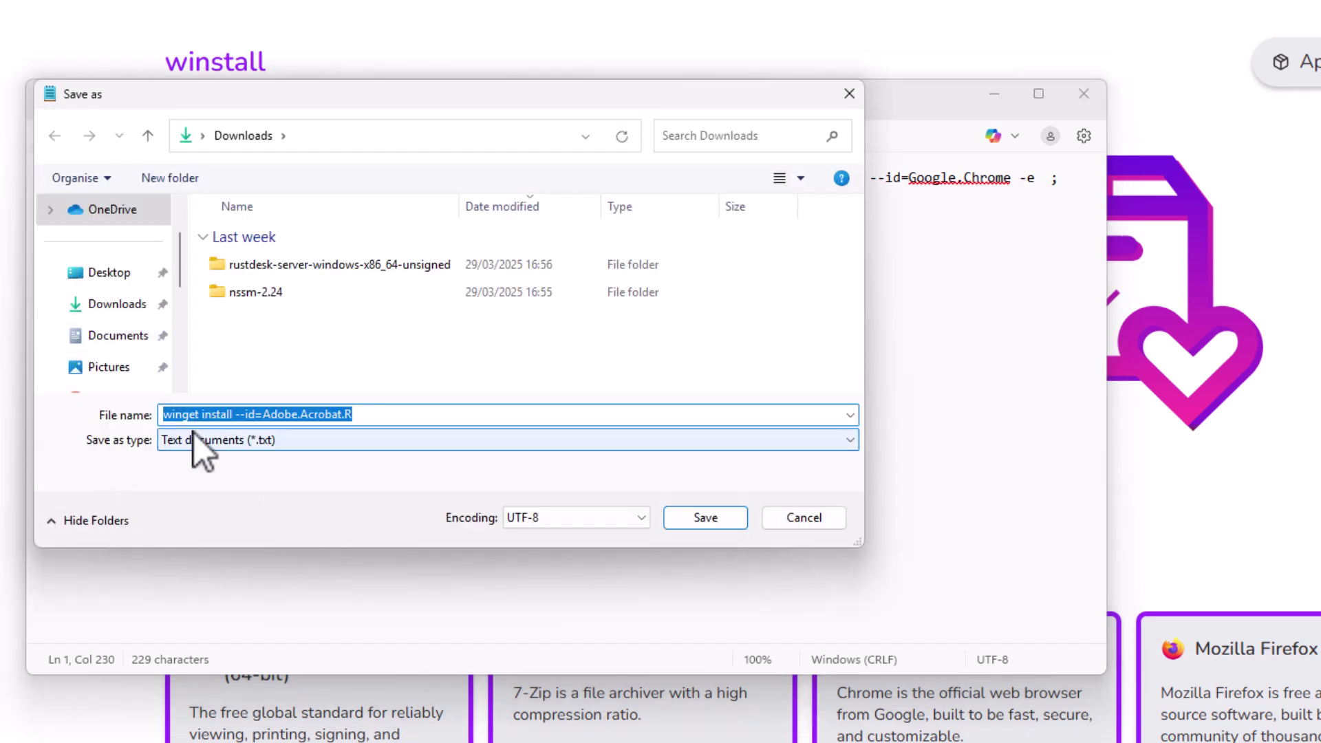
click(249, 445)
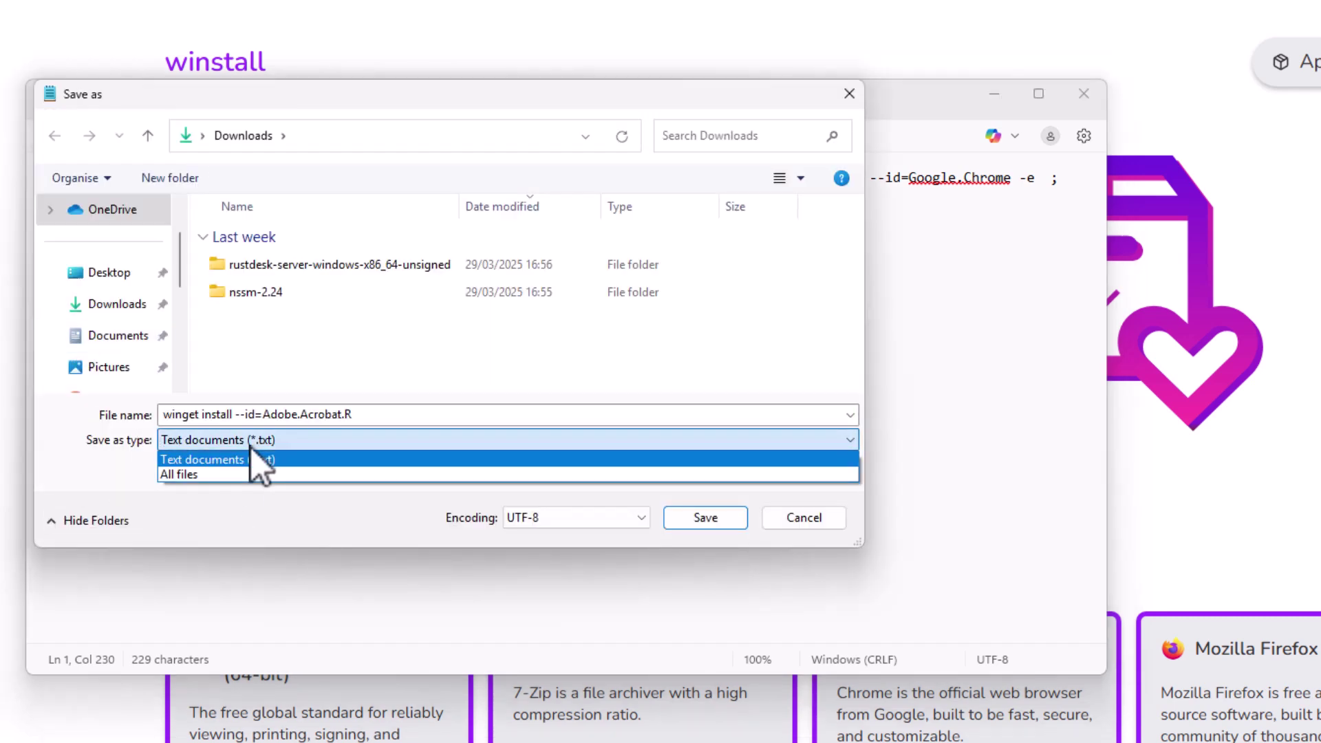
click(216, 474)
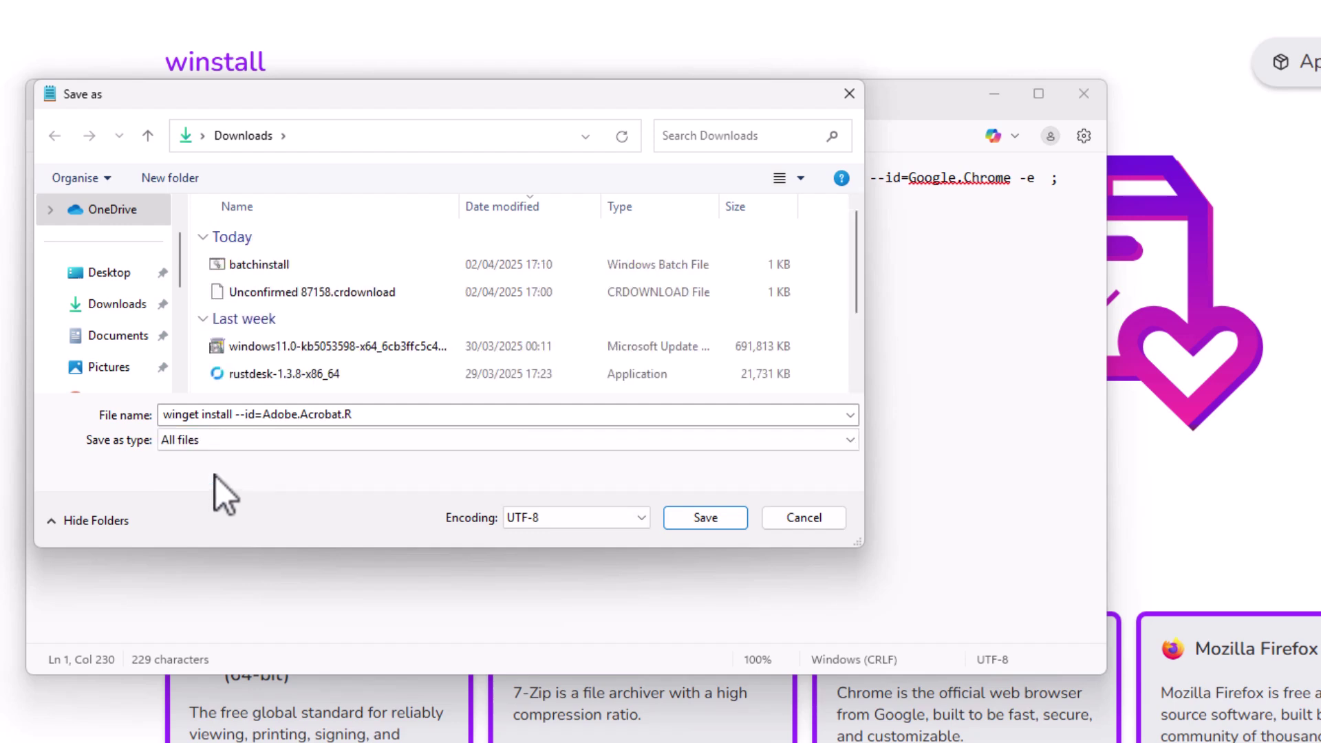
click(416, 412)
text(pow)
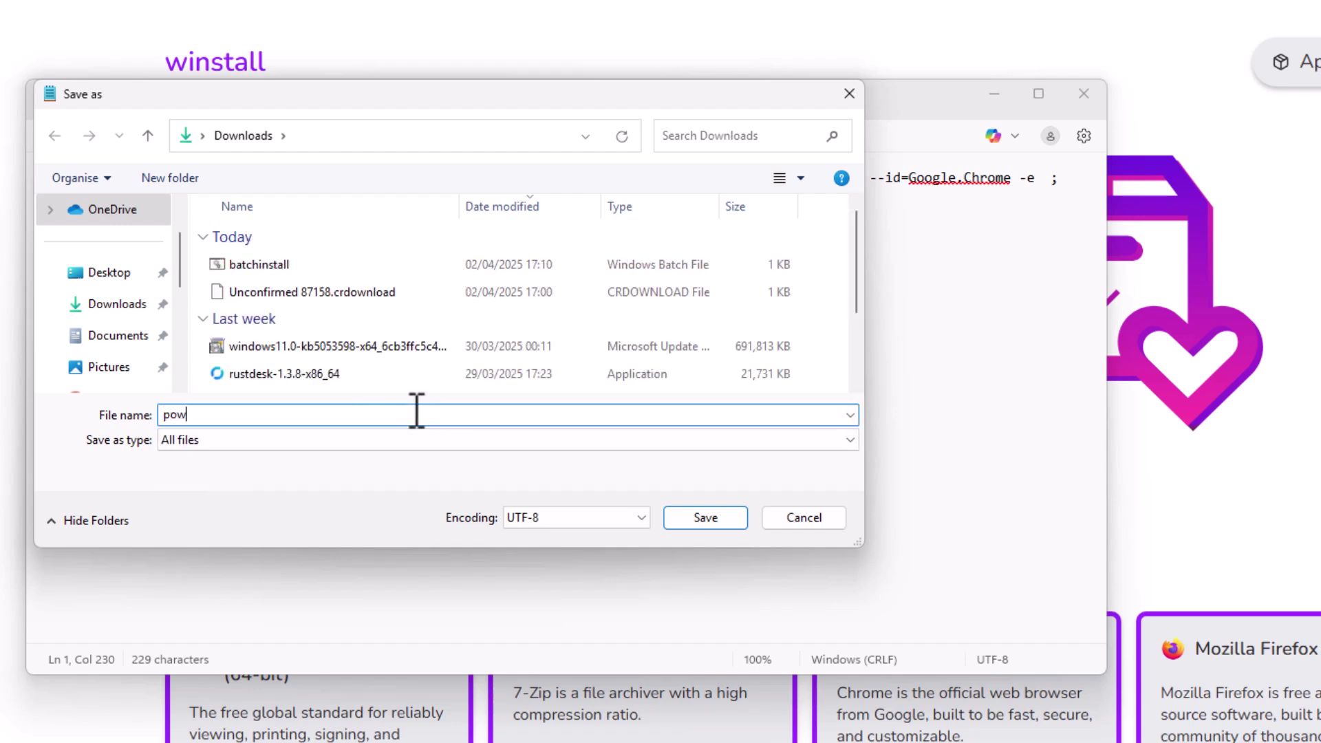
text(erbatchinstall.ps1)
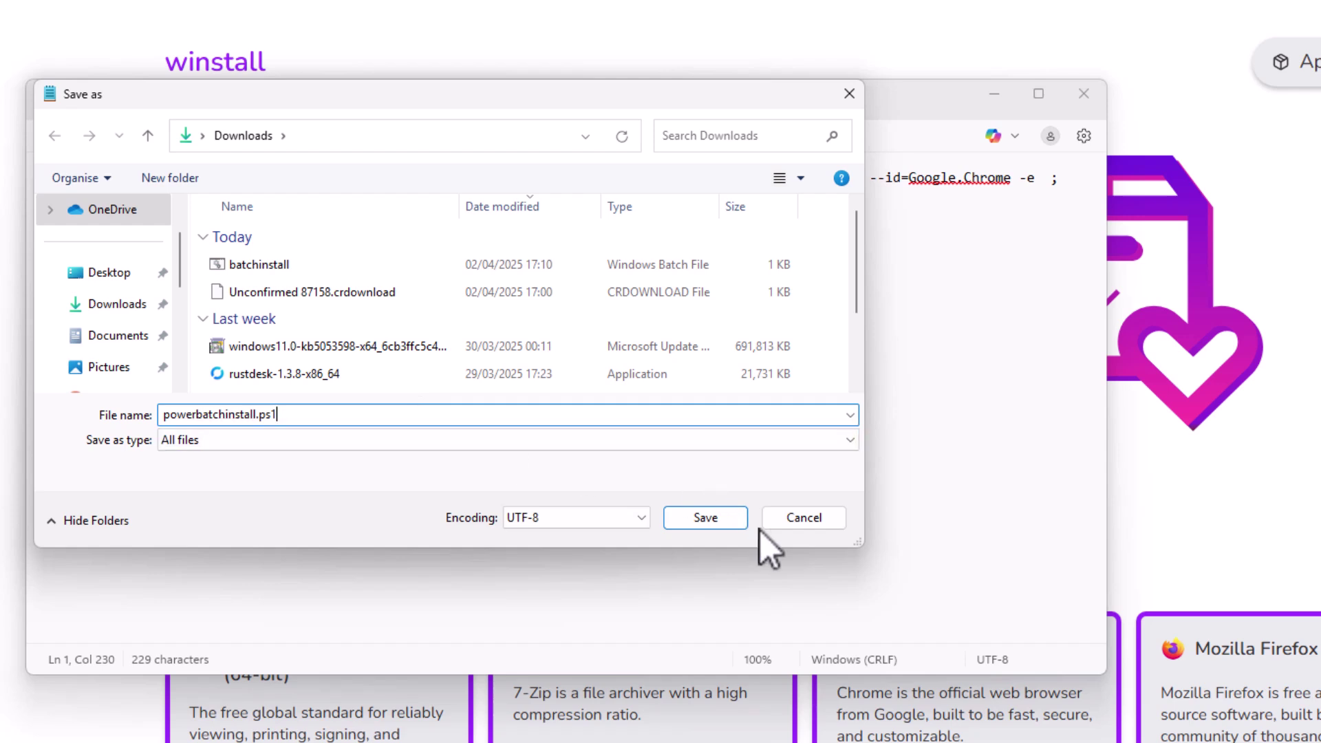
click(703, 520)
click(1083, 94)
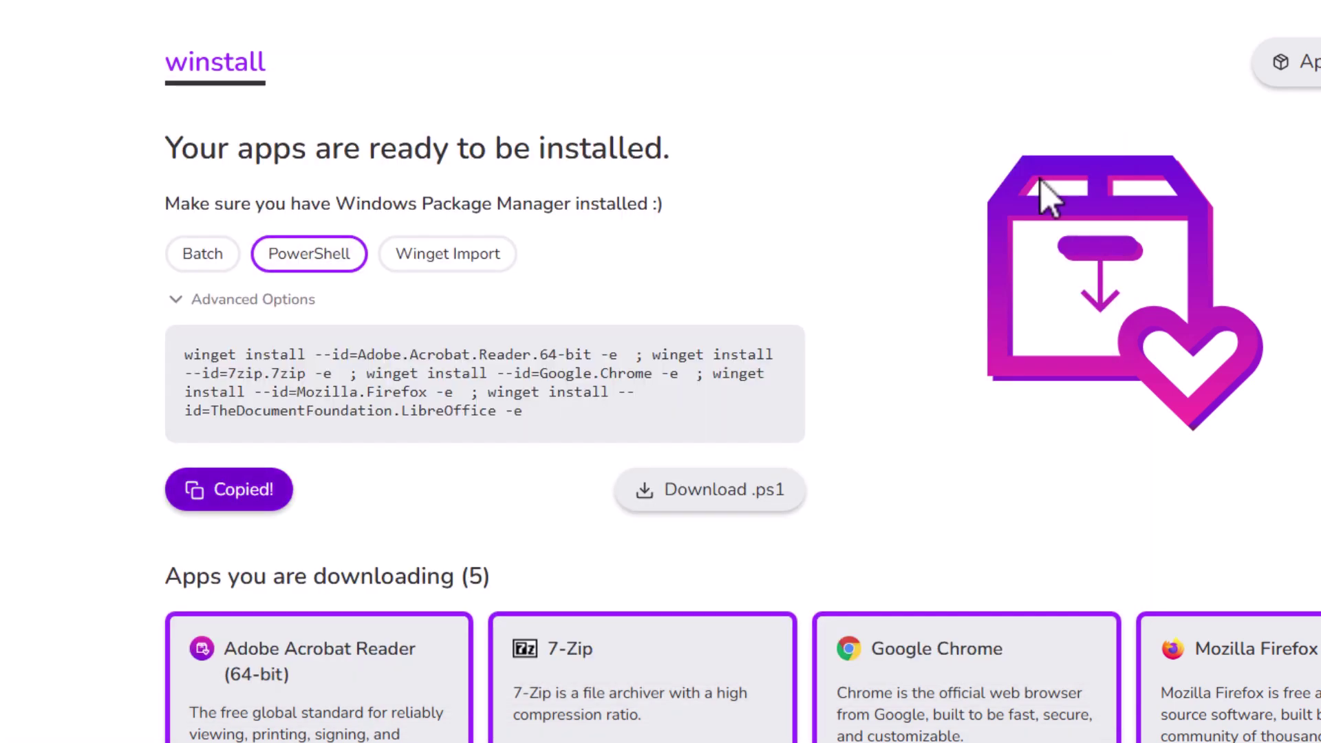
Expand Advanced Options and scroll through the installation settings
click(251, 302)
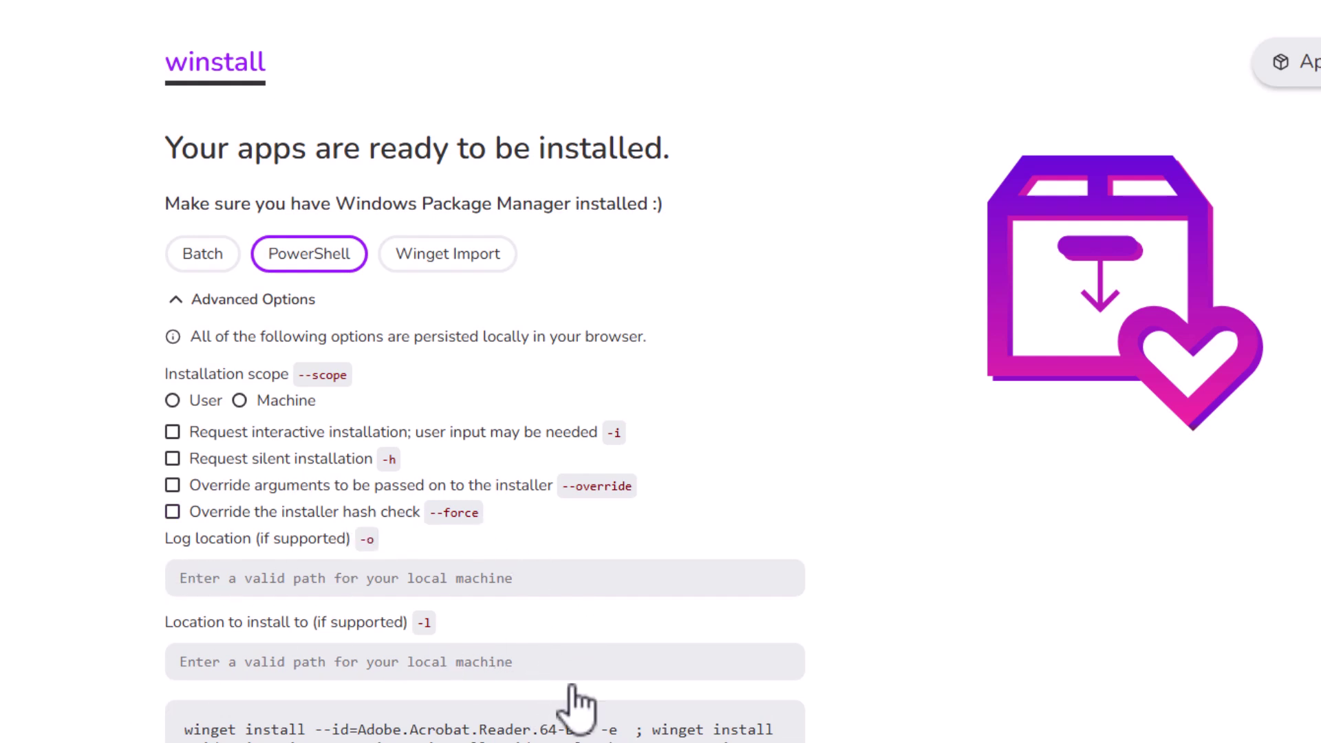
scroll(443, 663, down, 3)
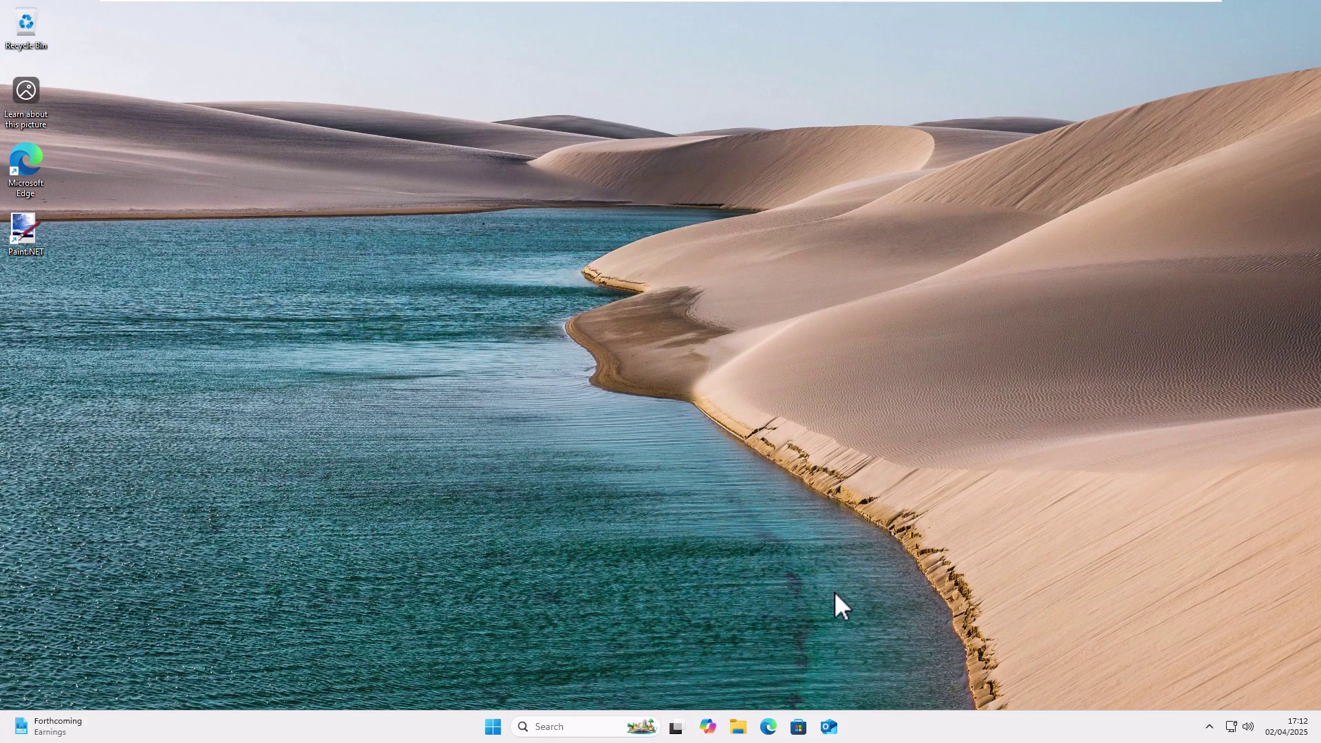
Launch batchinstall from the Downloads folder in File Explorer
click(737, 729)
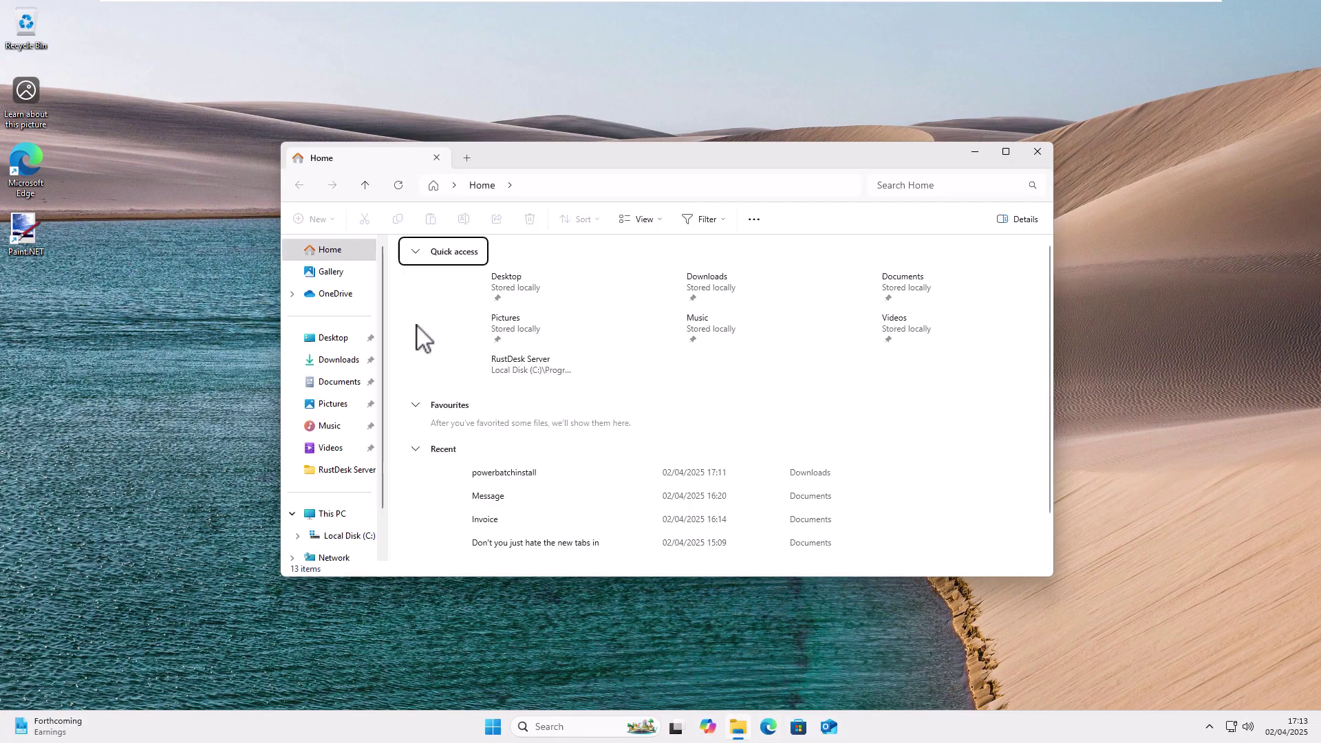
click(335, 361)
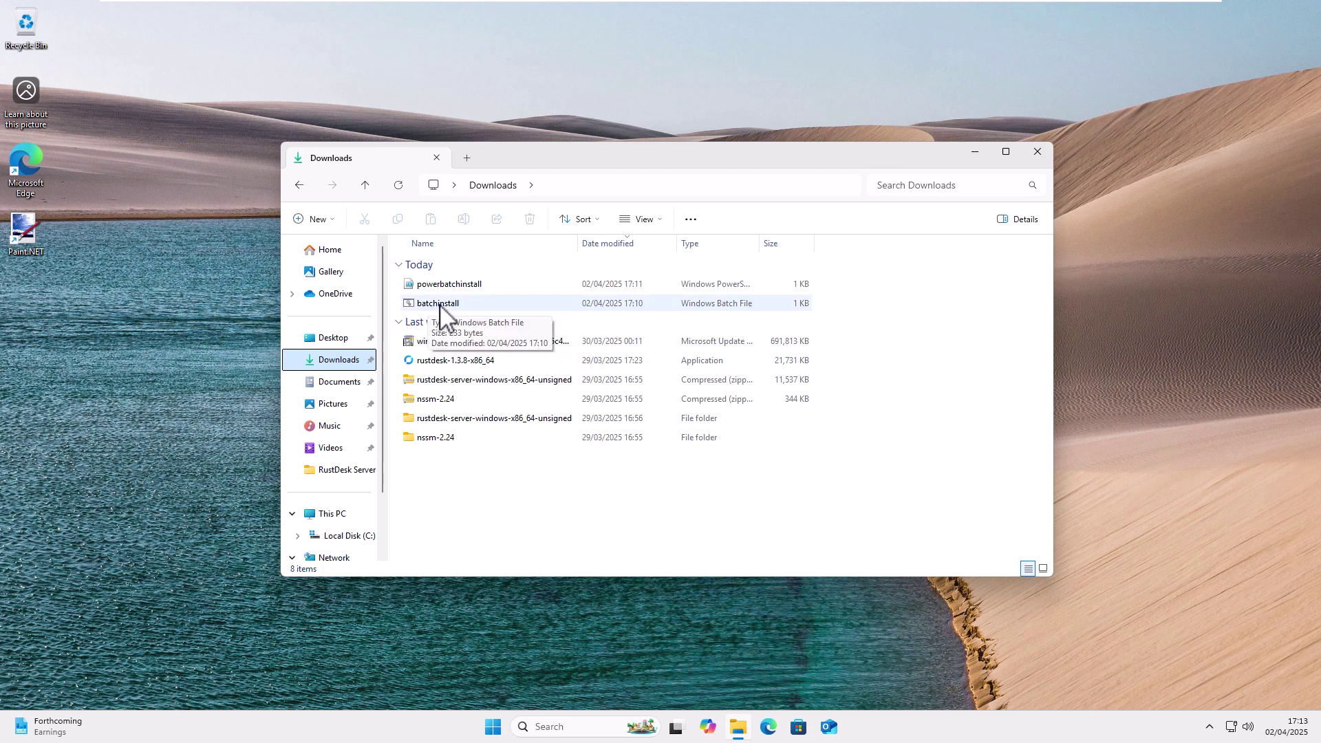
double_click(439, 303)
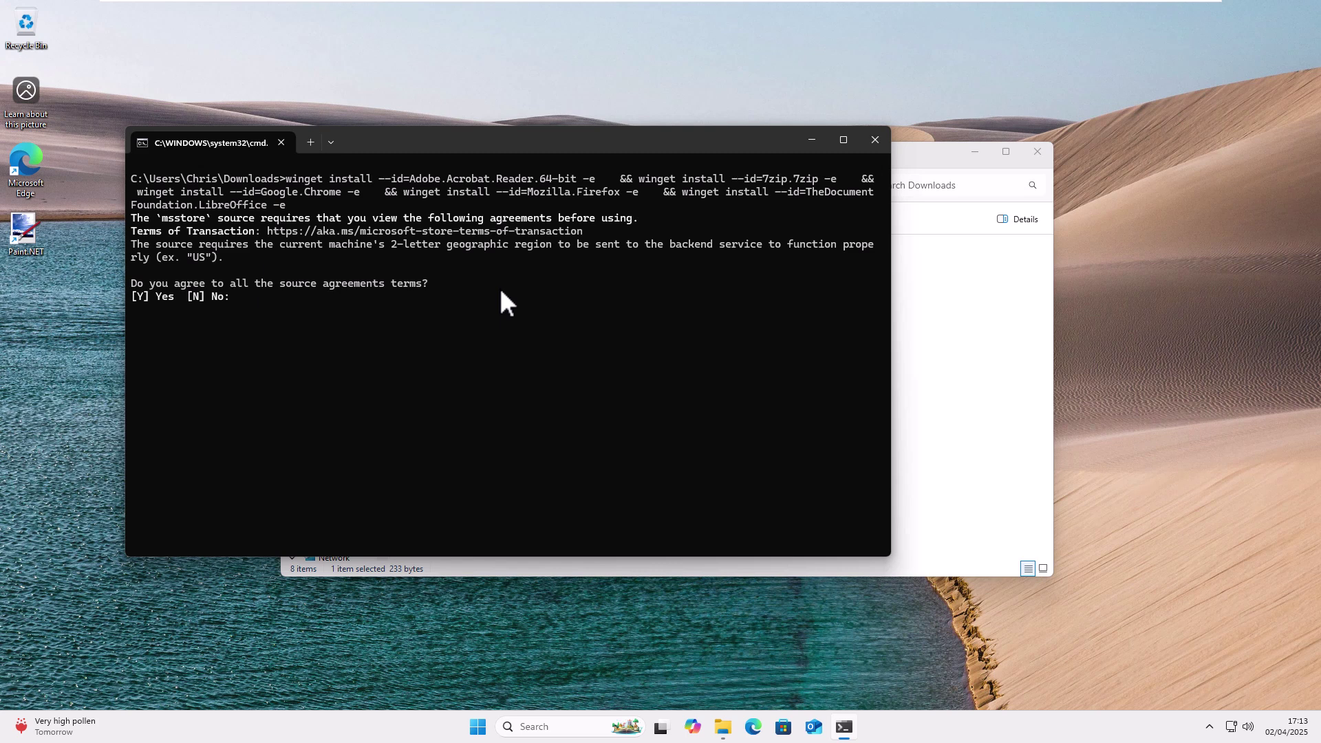
Answer y to the msstore source agreement prompt so the Adobe Acrobat Reader install begins
text(y)
key(Return)
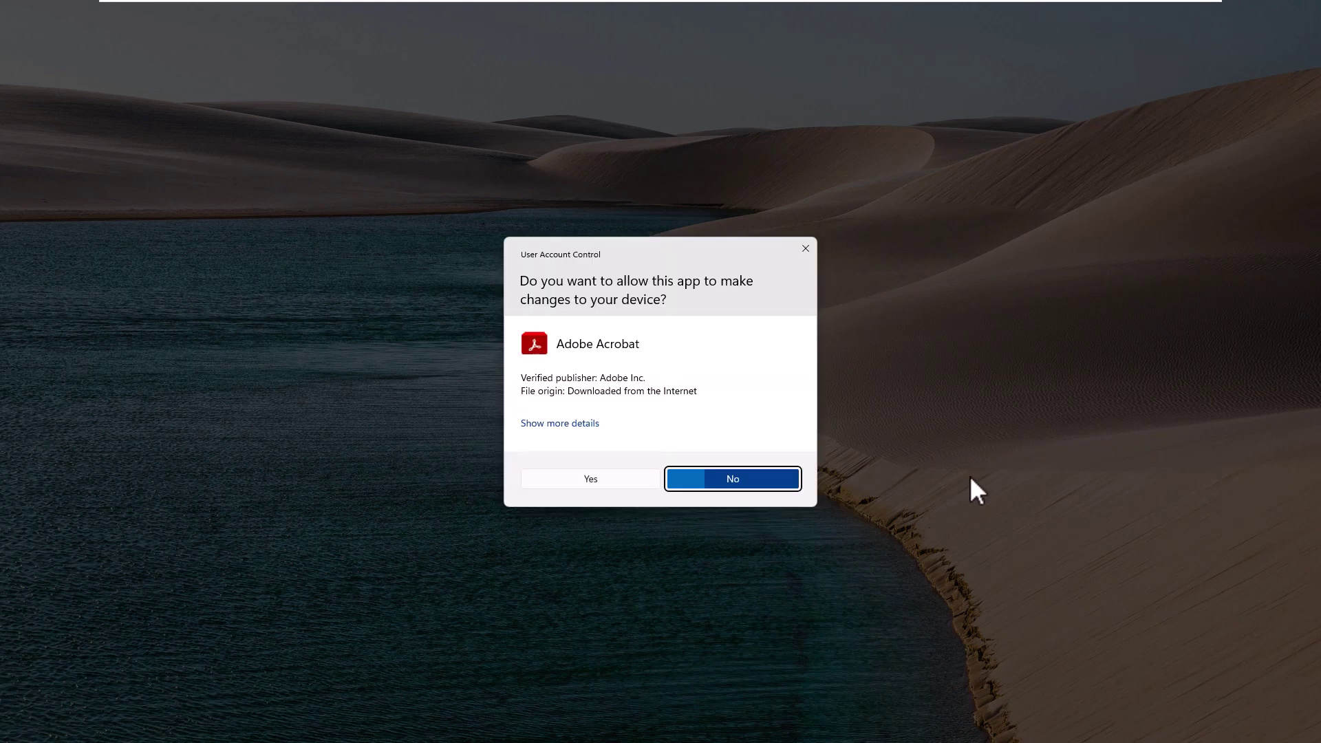
Approve the User Account Control prompt for the Adobe Acrobat installer
click(592, 480)
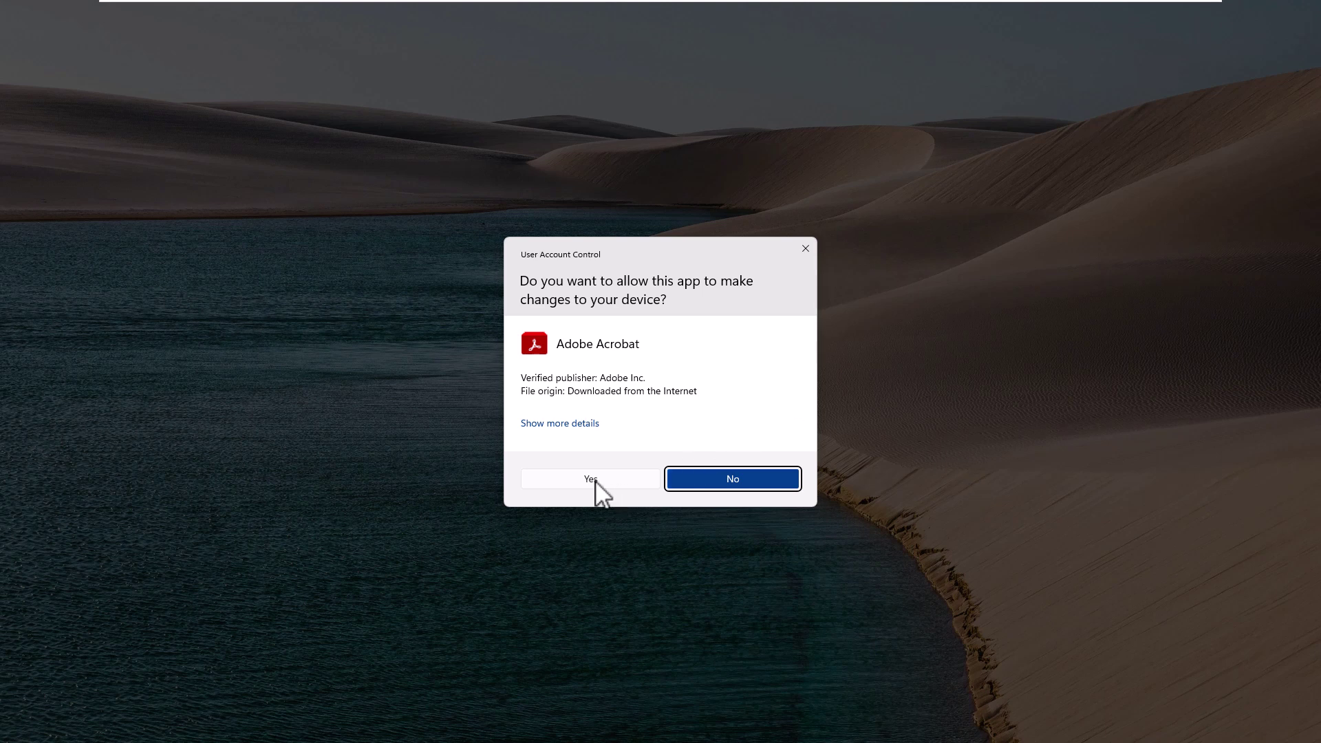
click(595, 479)
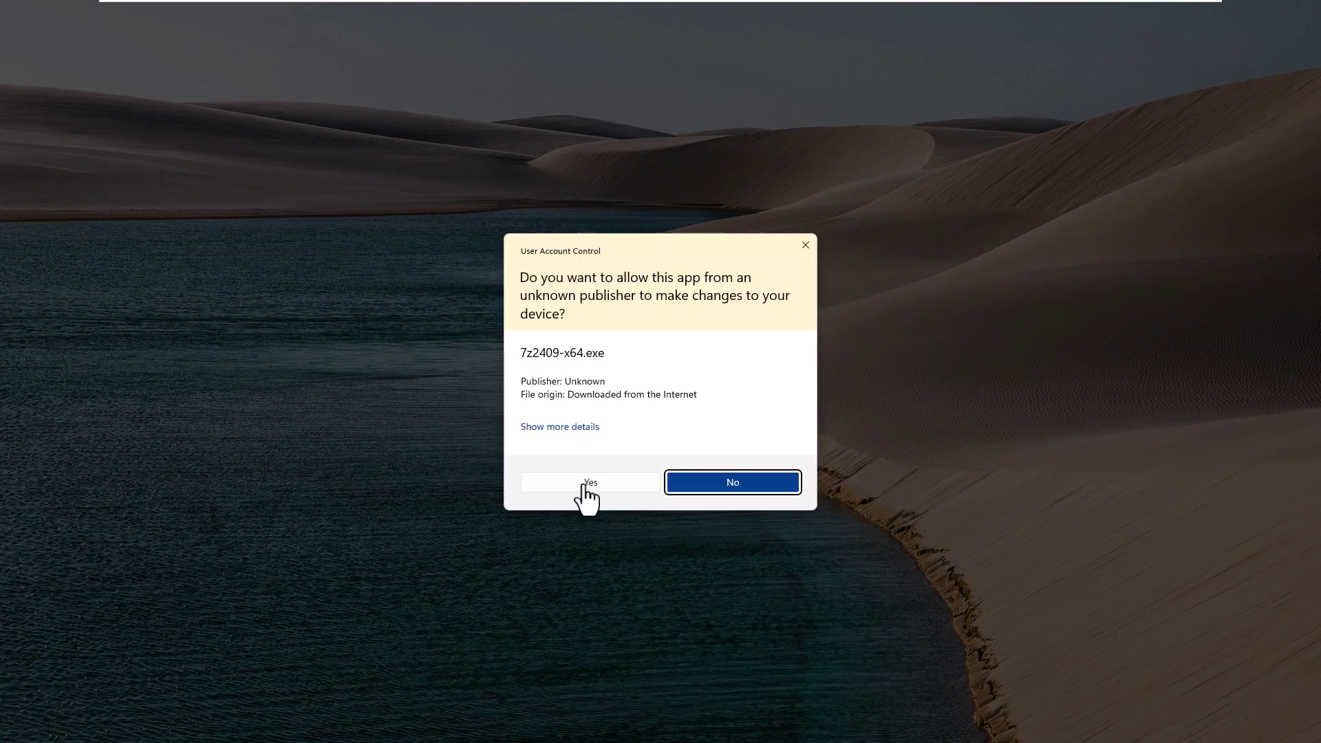
Approve the UAC prompts for the 7-Zip, Google Chrome, Firefox and LibreOffice installers
click(584, 483)
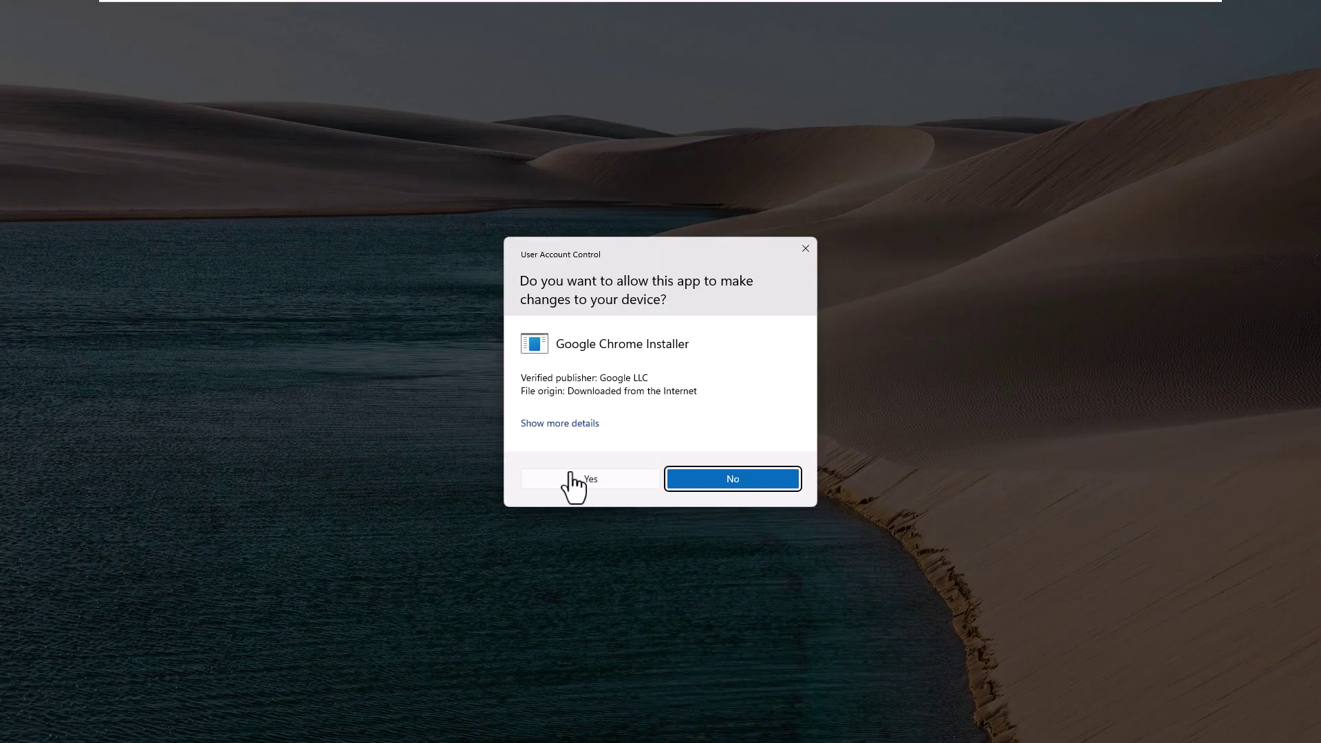
click(588, 480)
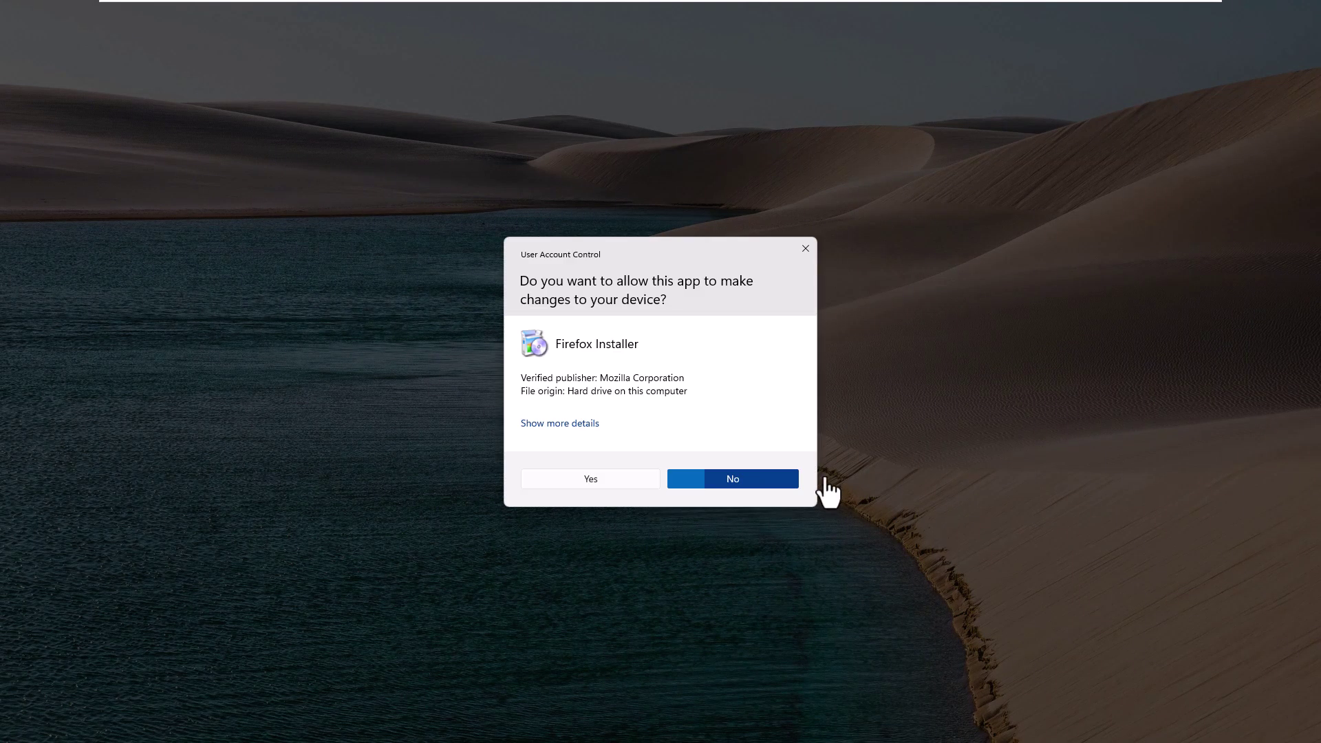
click(599, 485)
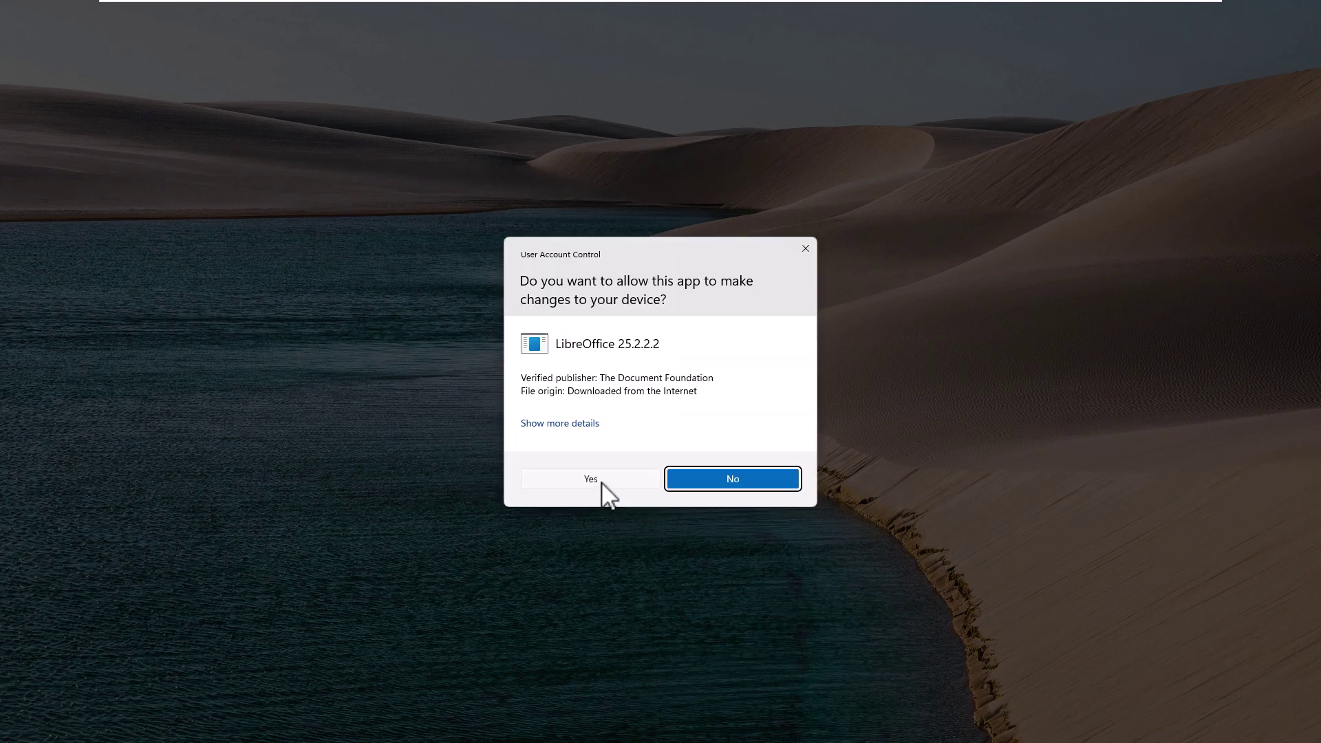
click(602, 481)
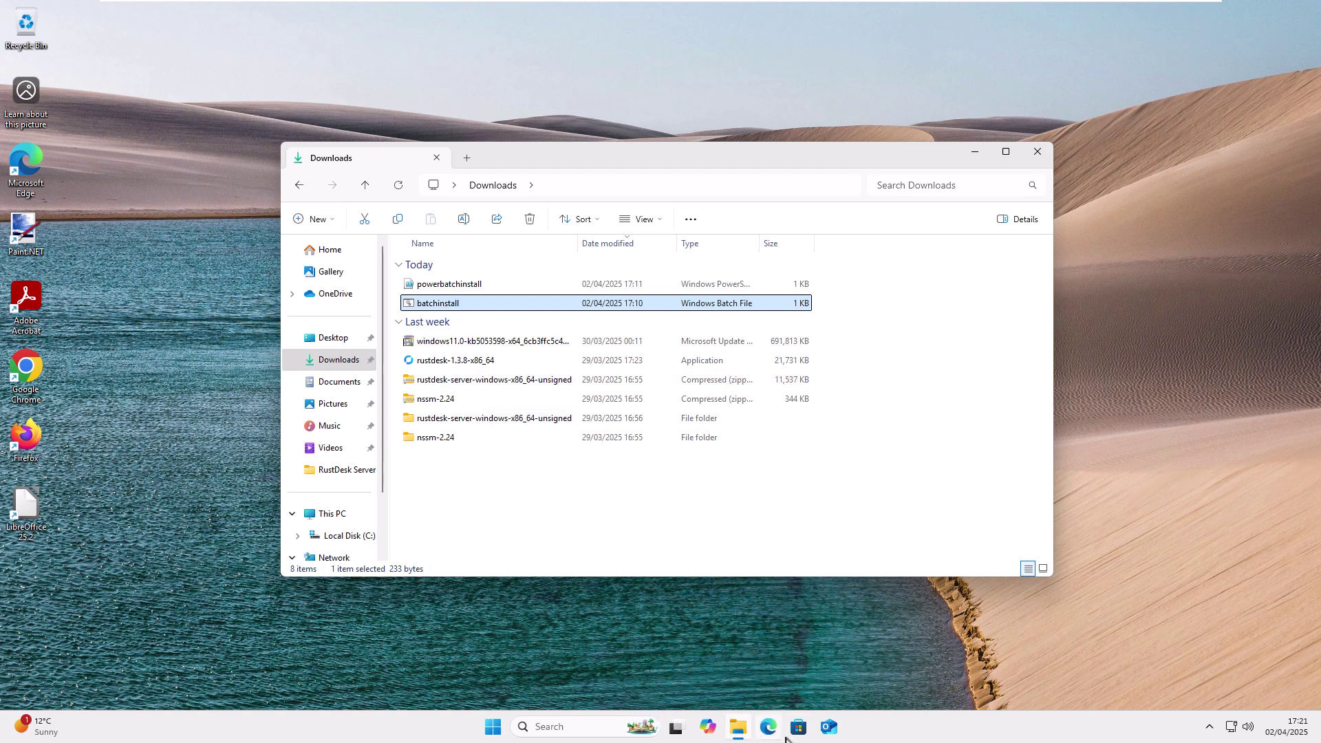
Close the Downloads window and load winstall.app in Microsoft Edge
click(1037, 152)
click(769, 727)
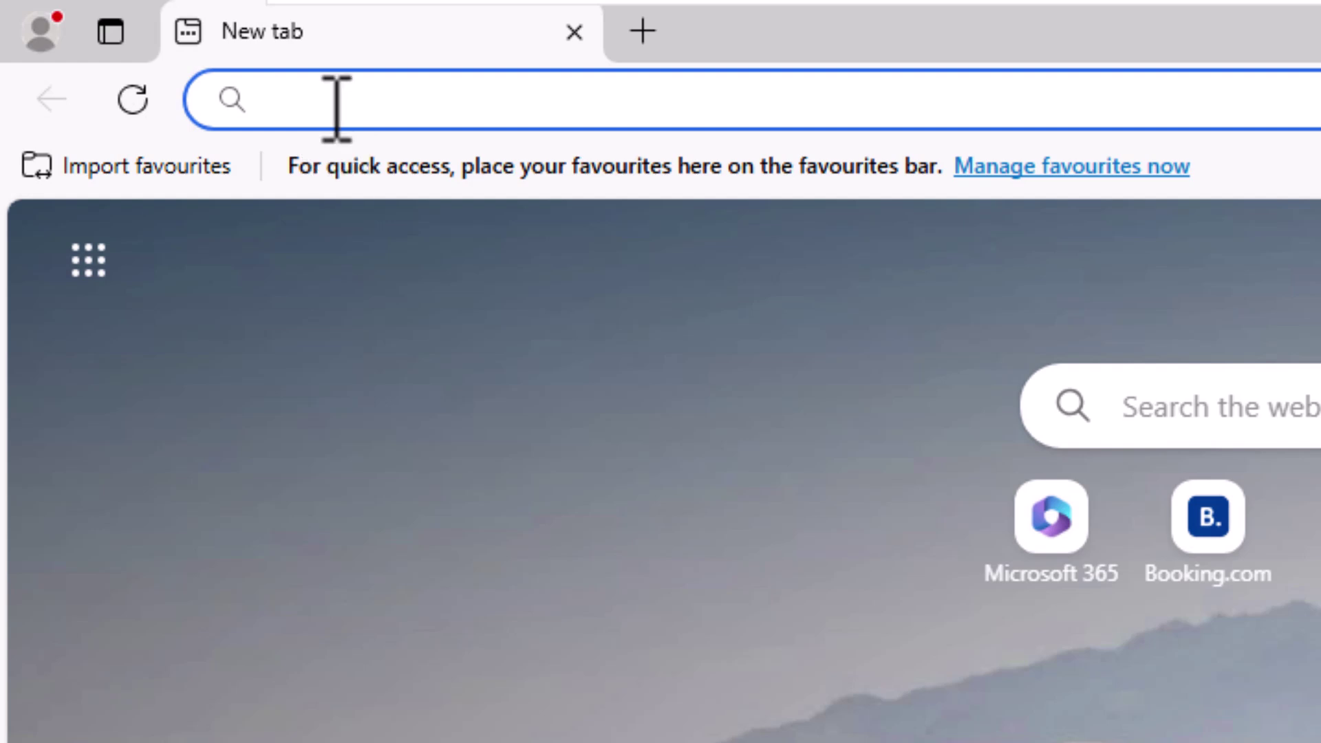
text(winstall.app)
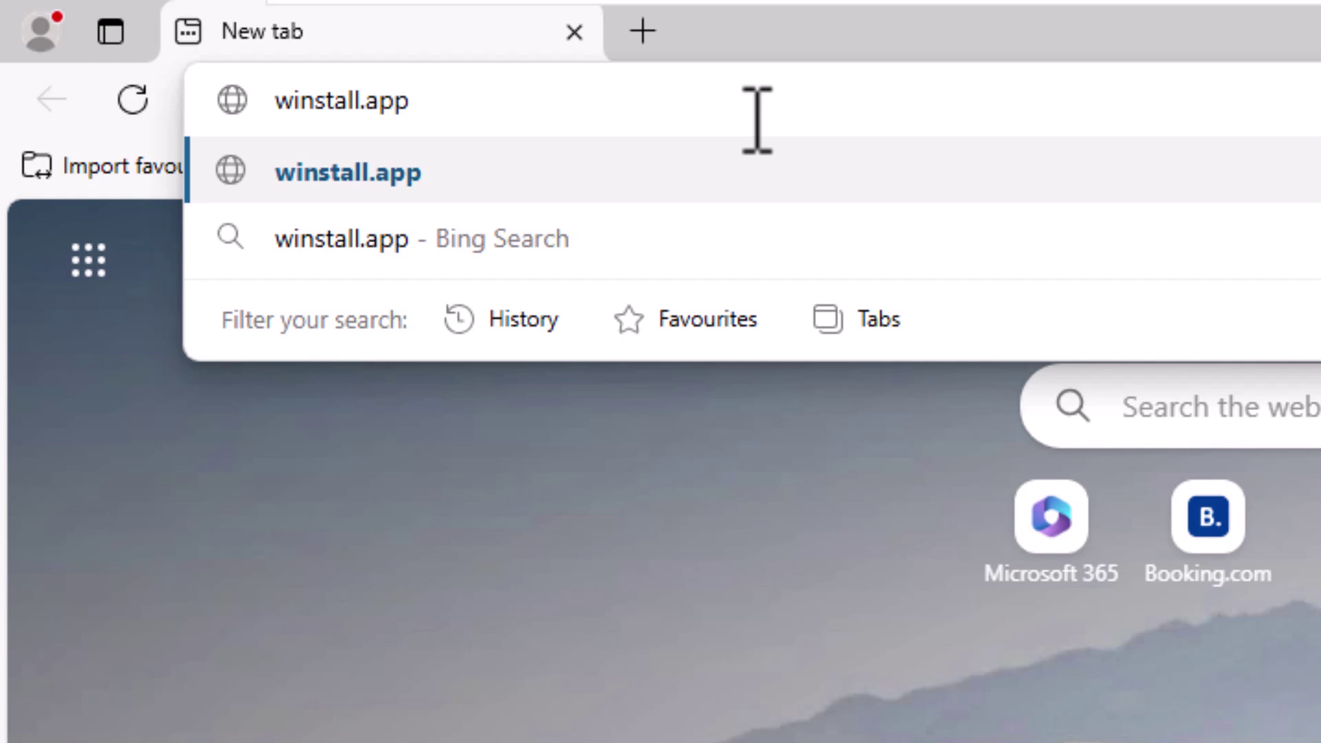
key(Return)
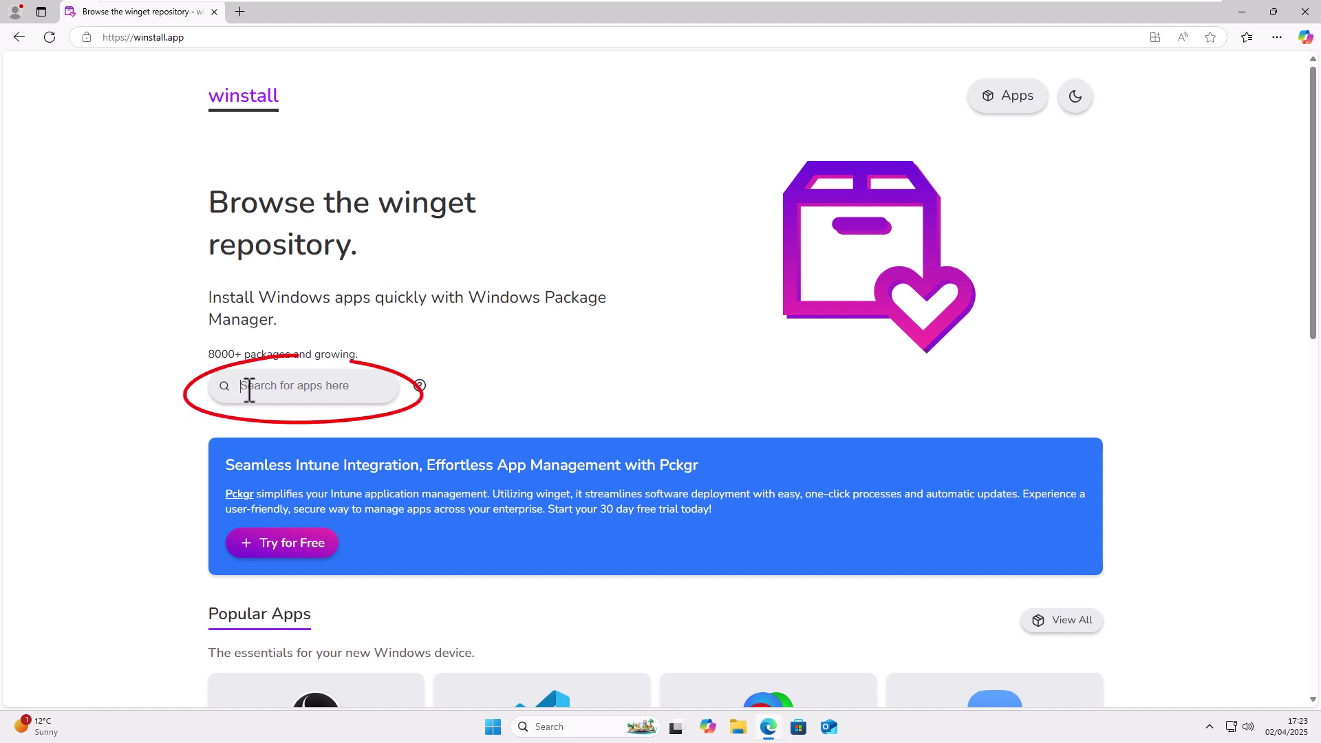
Choose View All under Popular Apps and browse the winstall.app/apps listing
scroll(525, 516, down, 6)
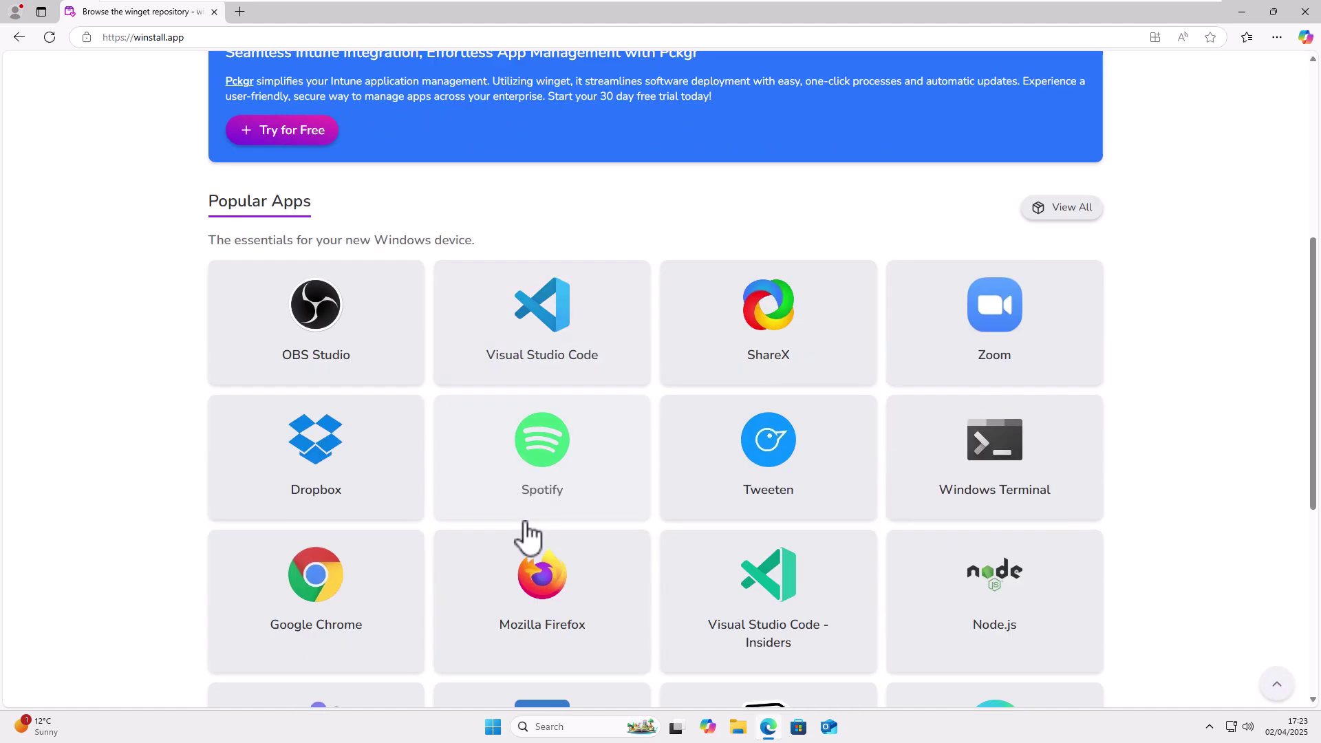
scroll(527, 535, down, 3)
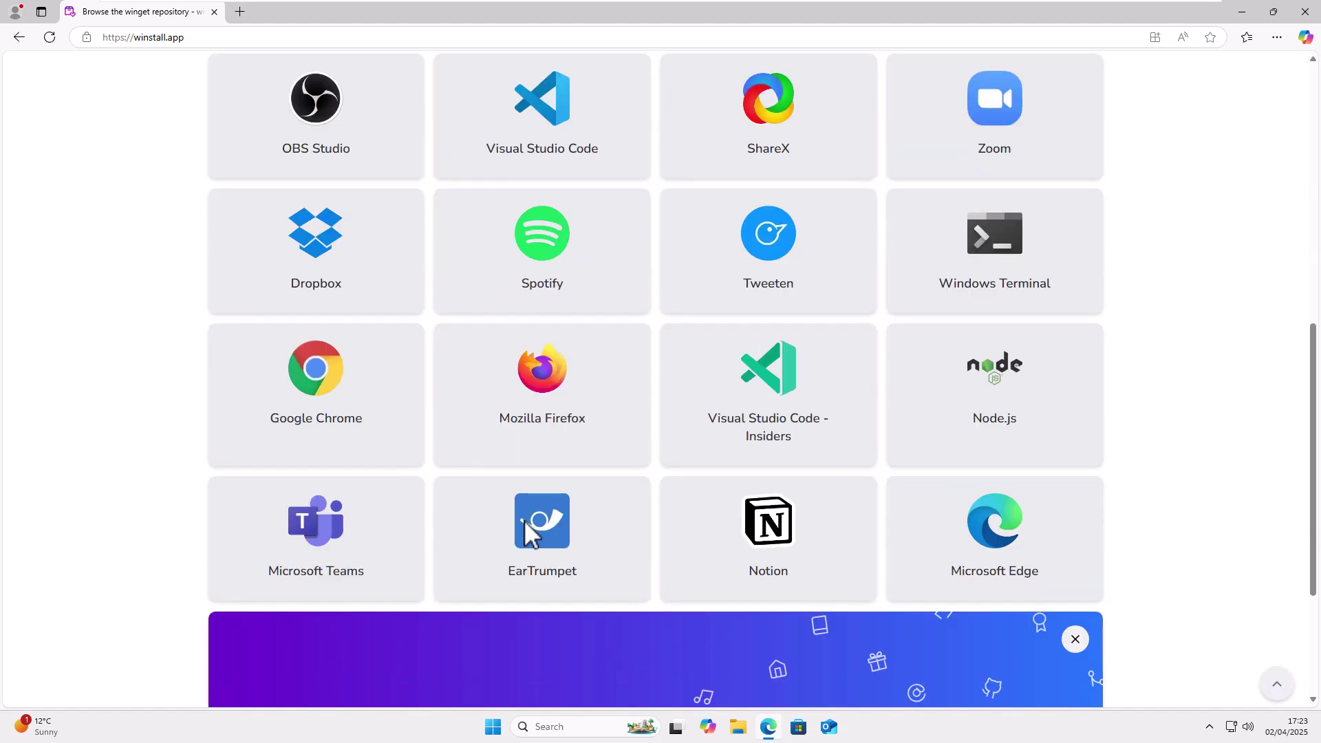
scroll(902, 494, up, 3)
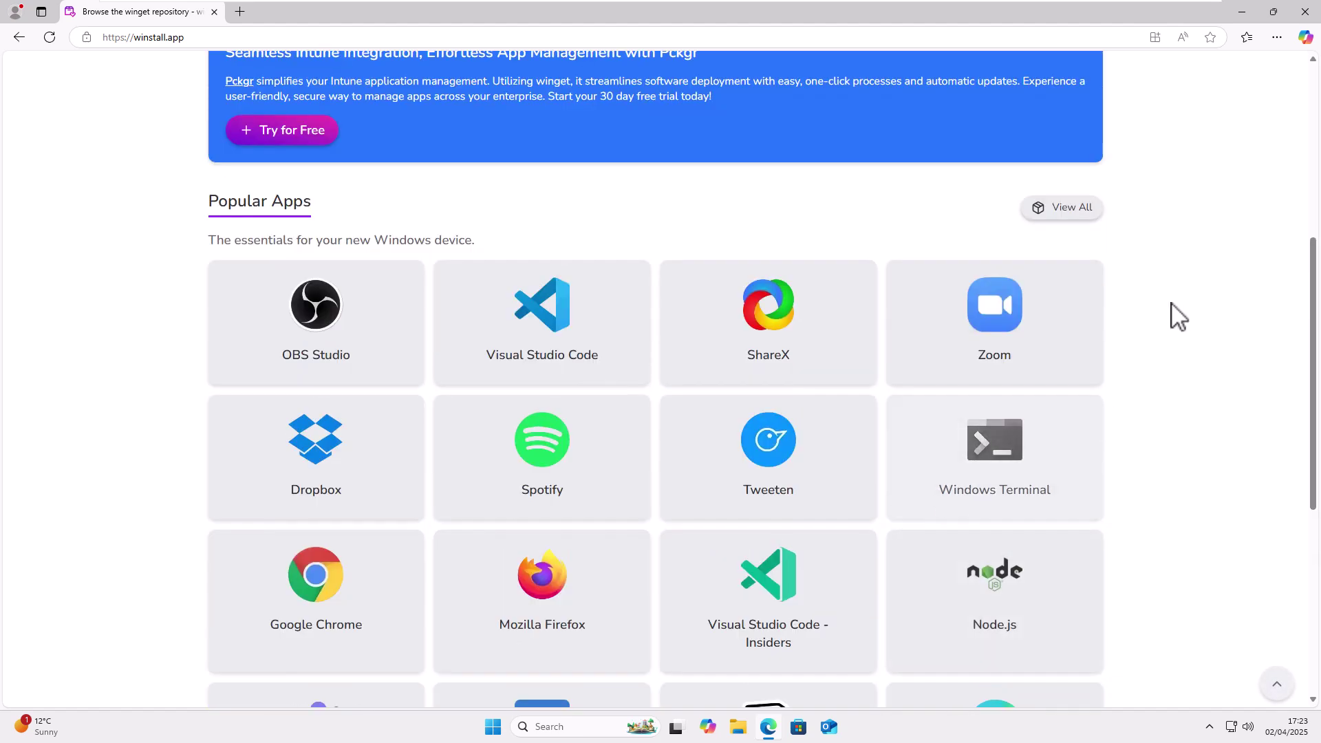
click(1063, 210)
scroll(739, 420, down, 18)
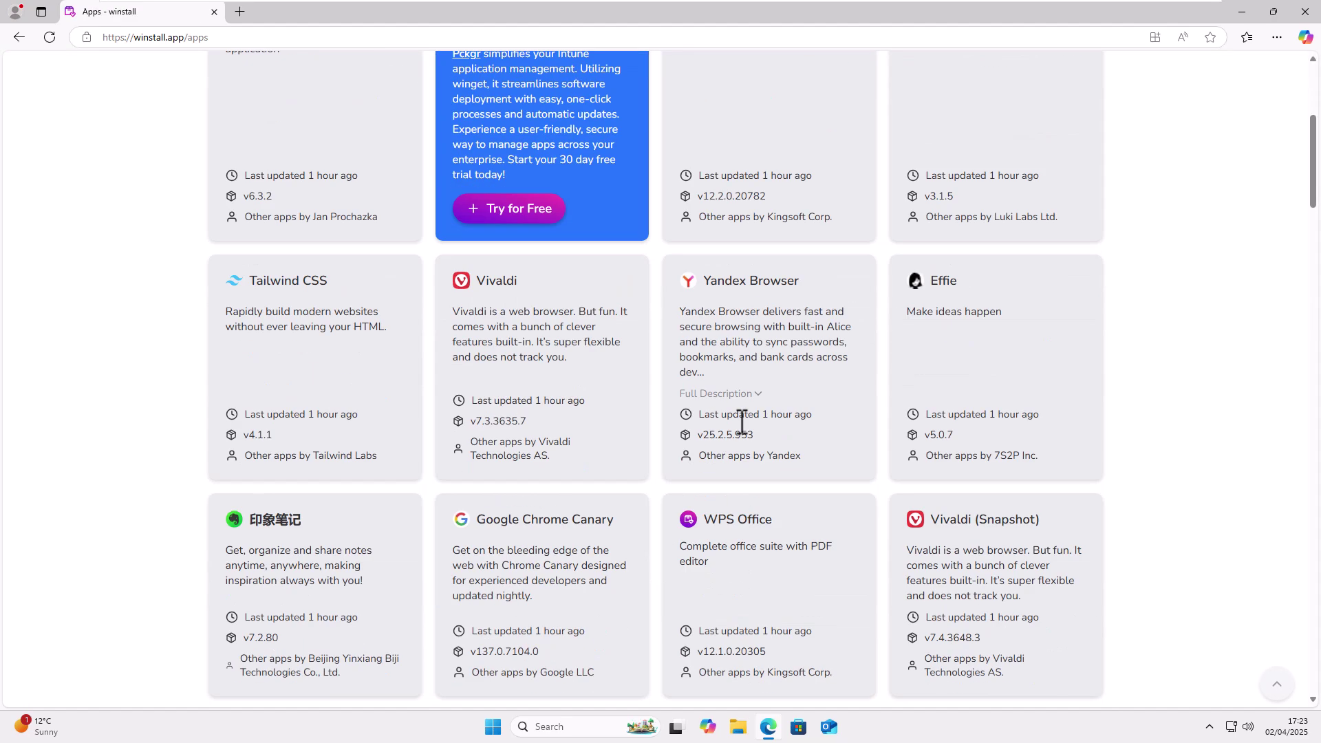
scroll(739, 419, down, 5)
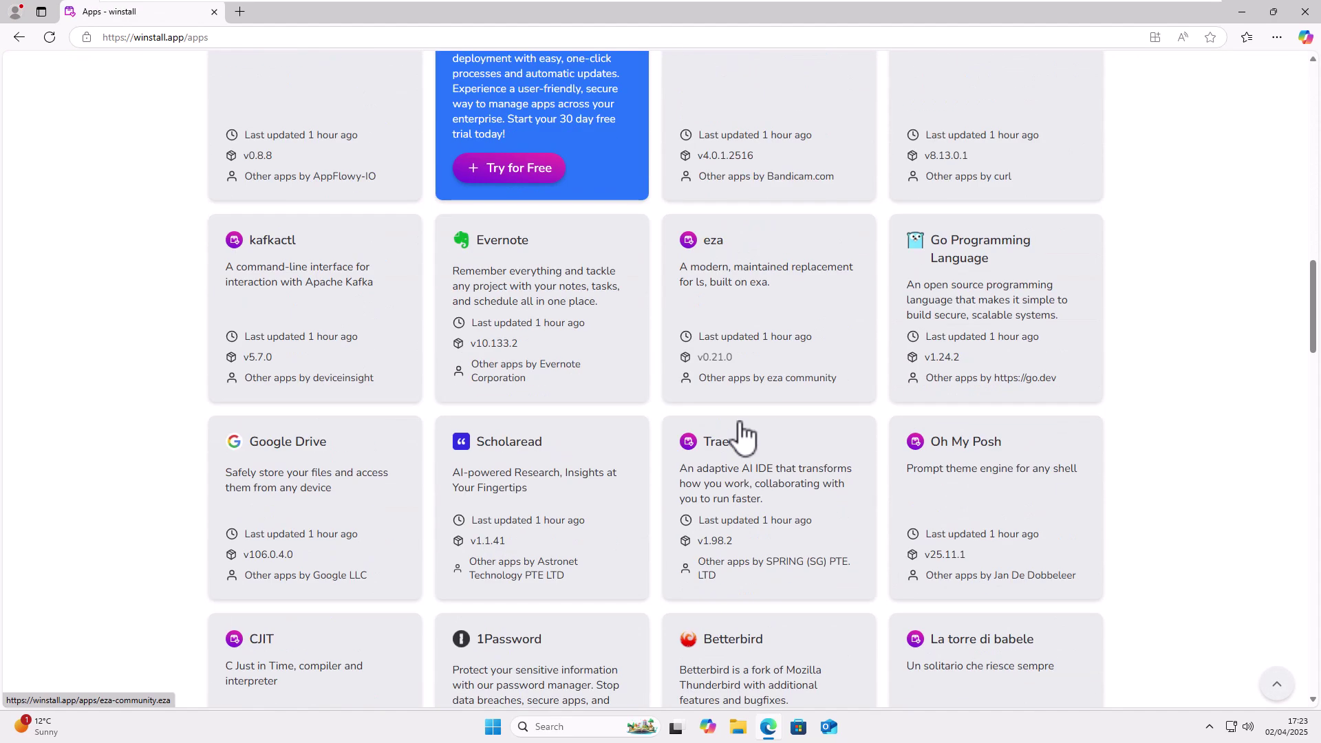
scroll(739, 420, down, 4)
scroll(742, 421, down, 3)
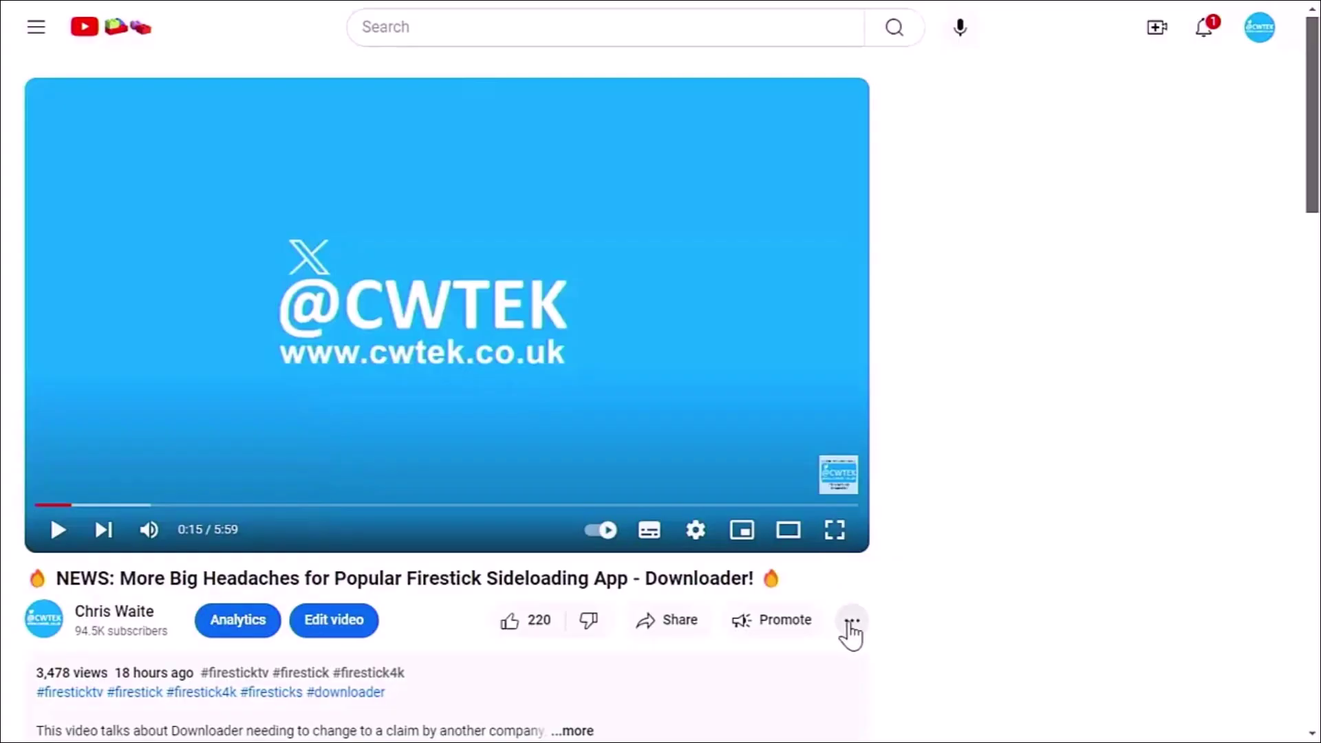
Preview a £75.00 Super Thanks for the video, then close it without buying
click(852, 622)
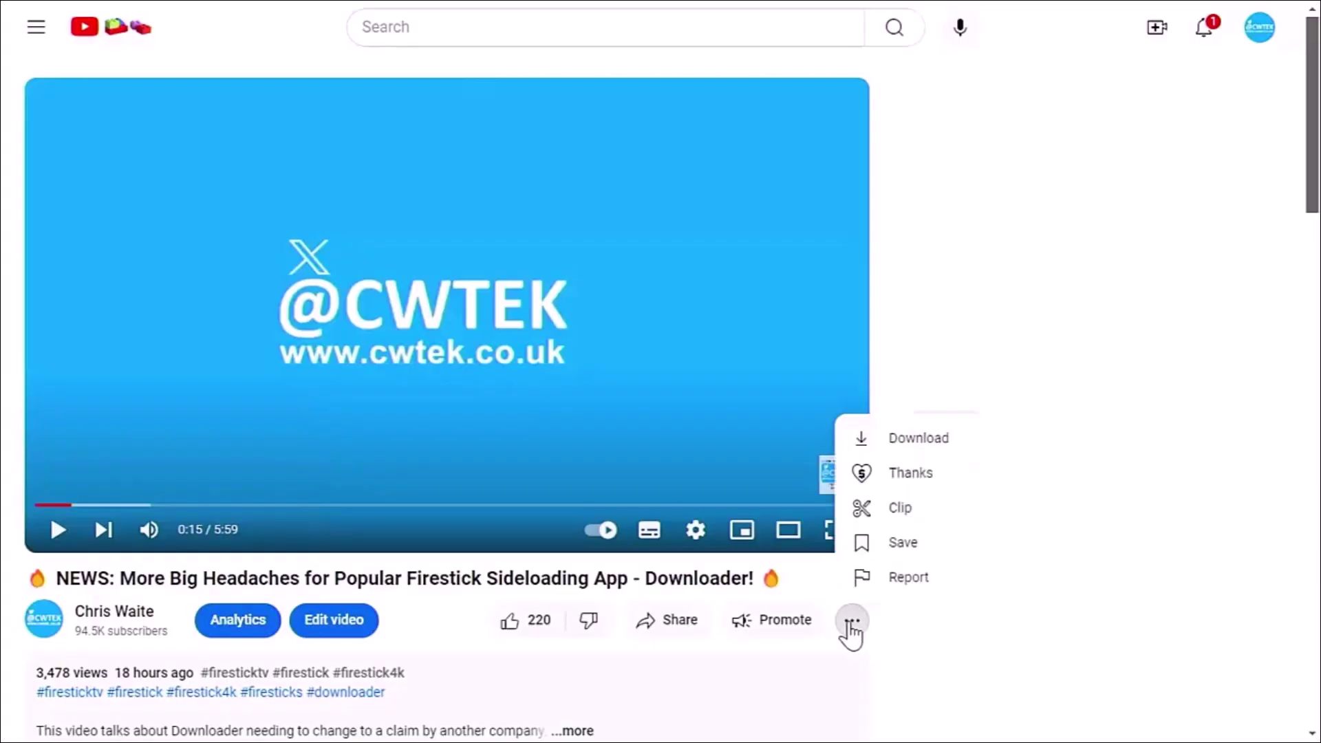
click(917, 494)
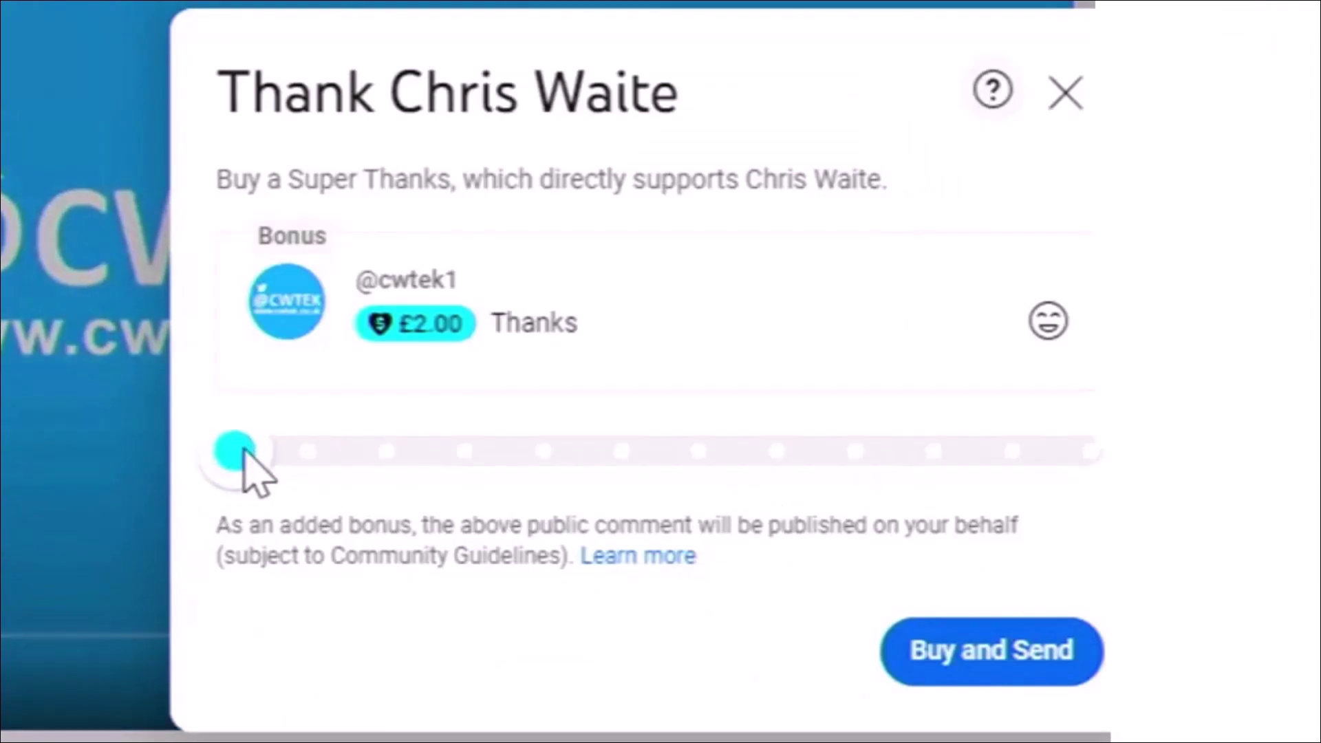
drag(248, 444, 770, 464)
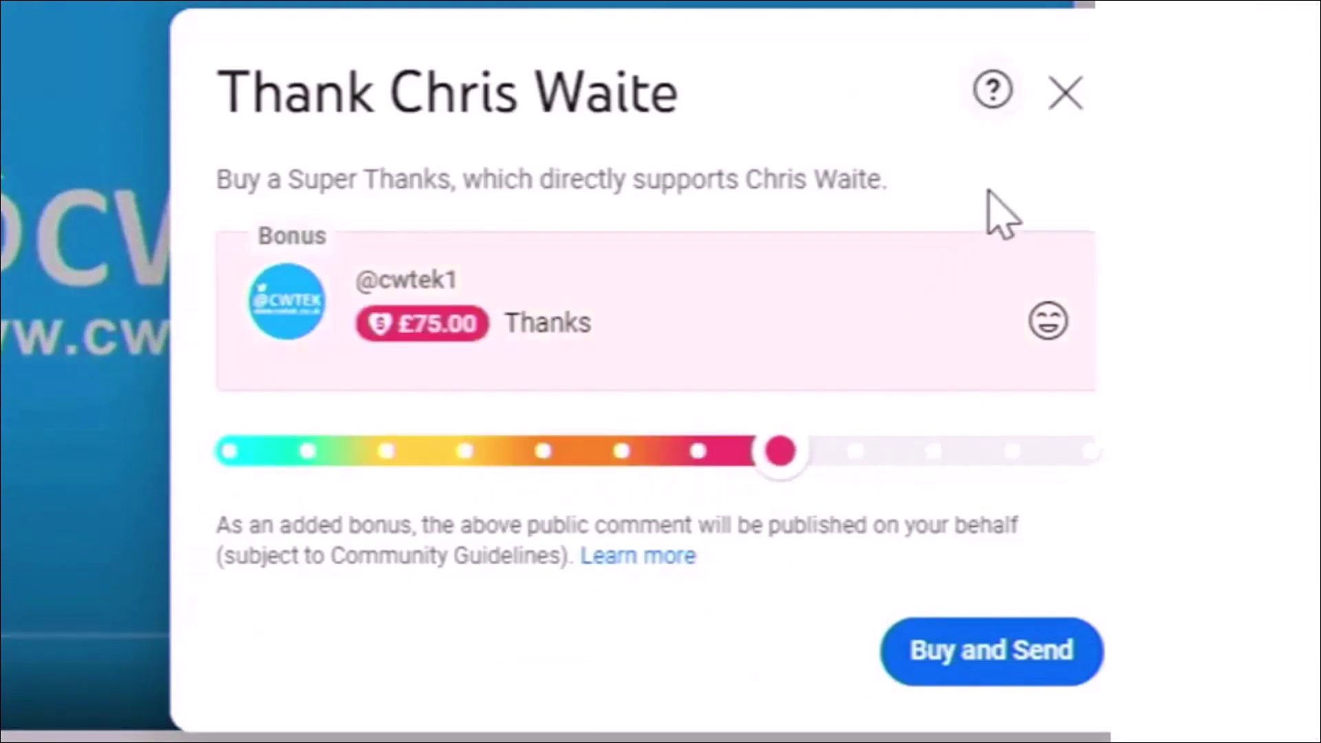
click(1065, 94)
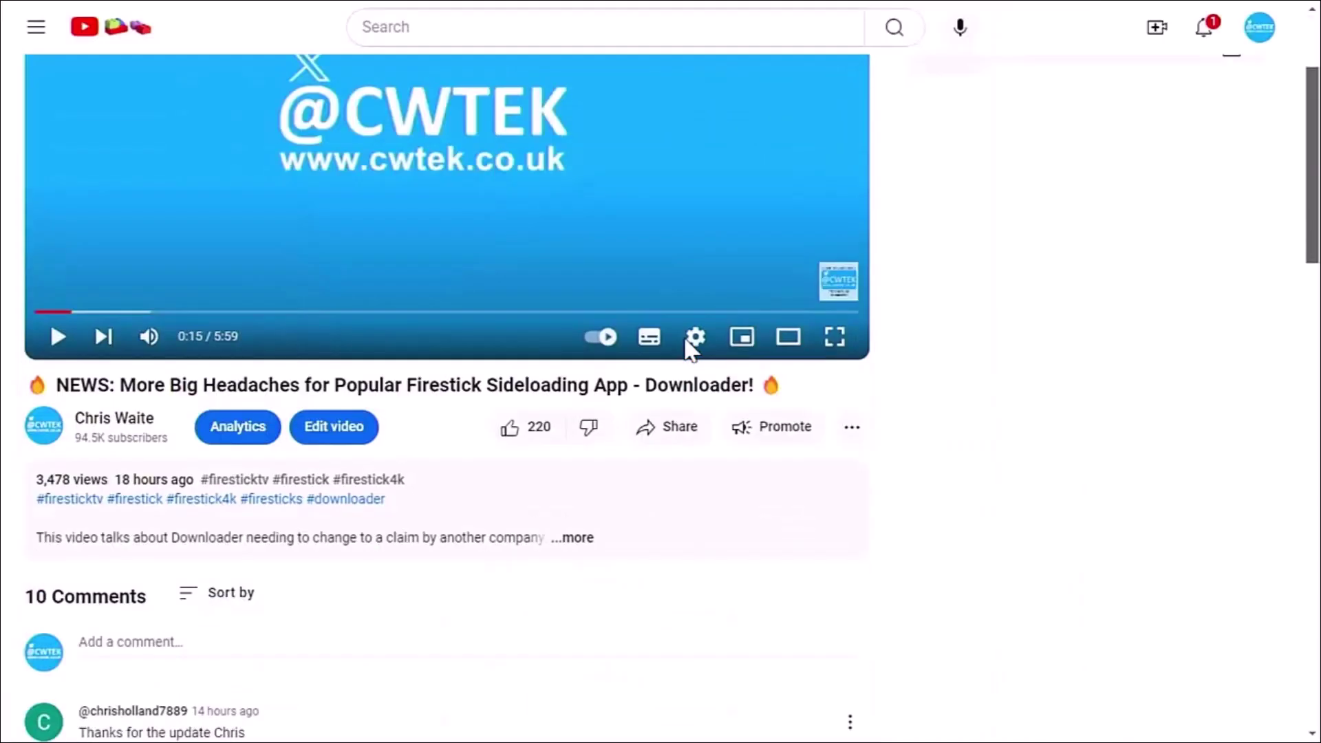
Expand the video's full description and read through it
click(576, 544)
scroll(578, 541, down, 4)
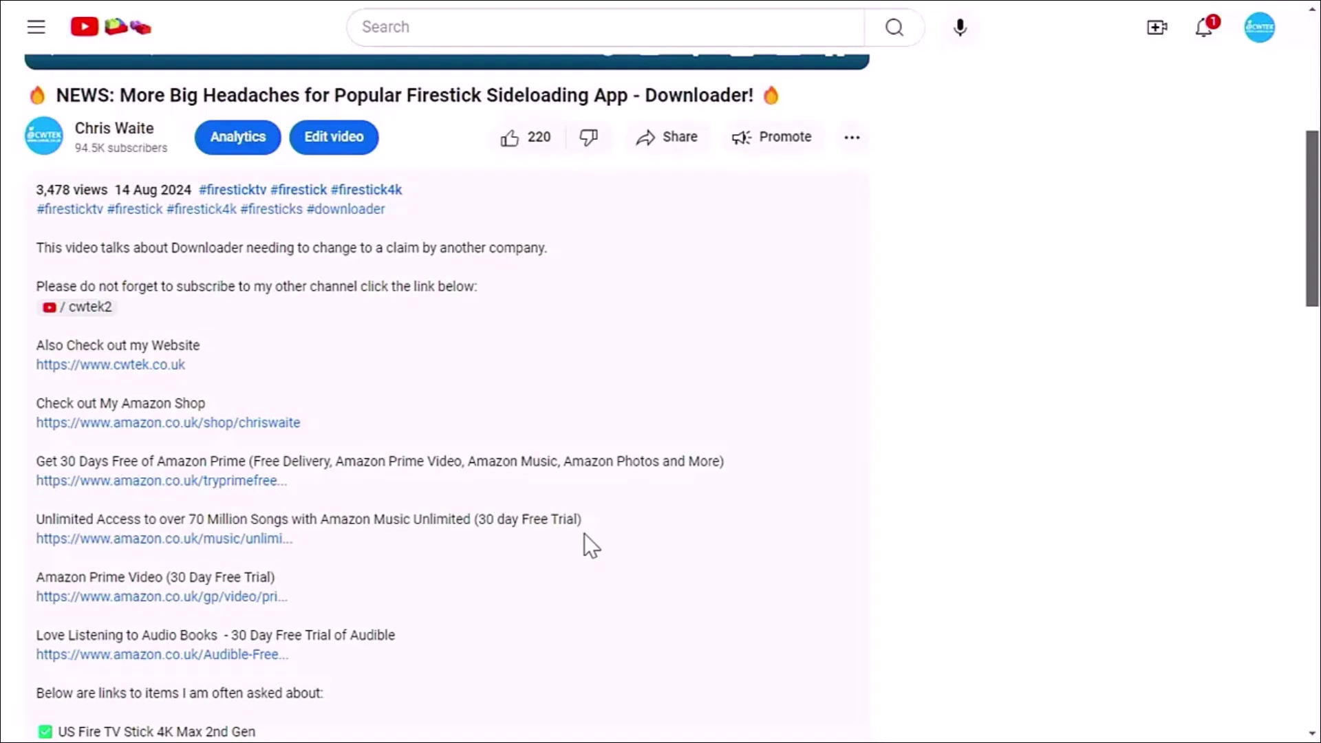
scroll(584, 534, down, 2)
scroll(584, 534, down, 3)
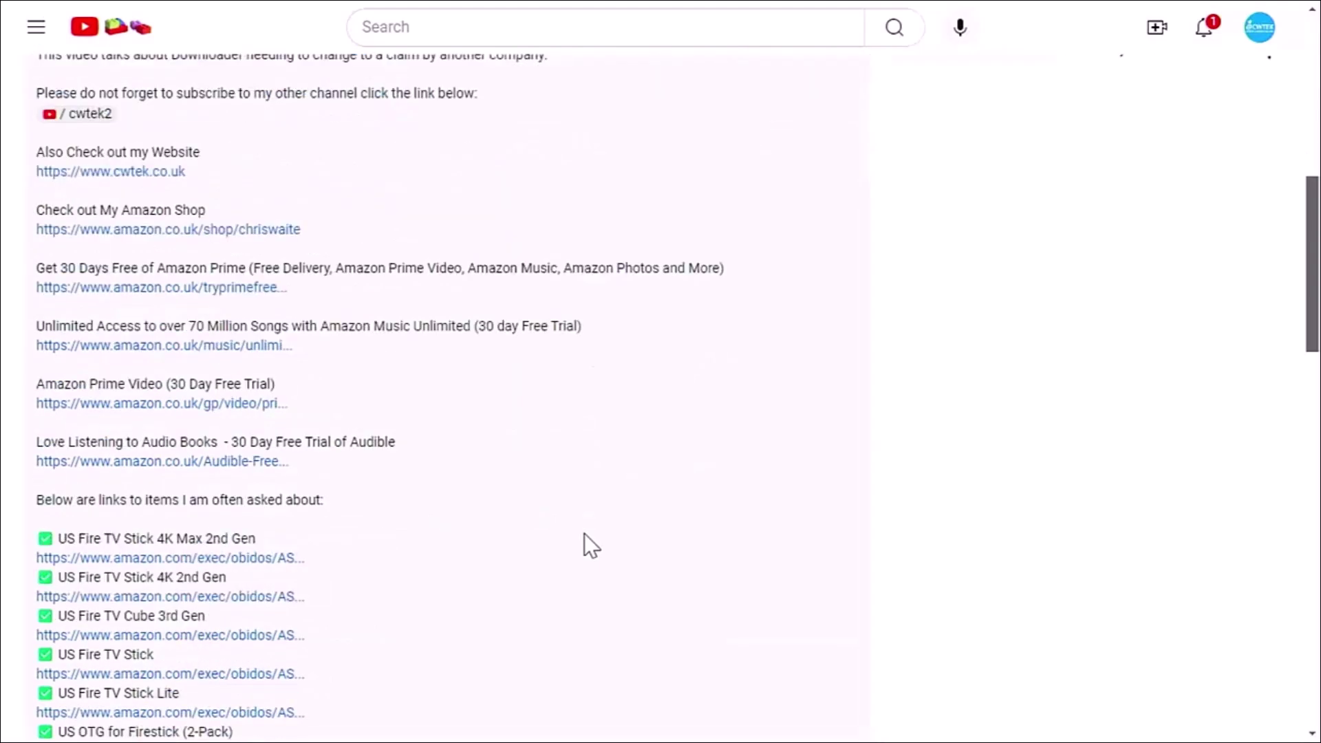
scroll(584, 534, up, 3)
scroll(585, 534, up, 4)
scroll(584, 534, up, 2)
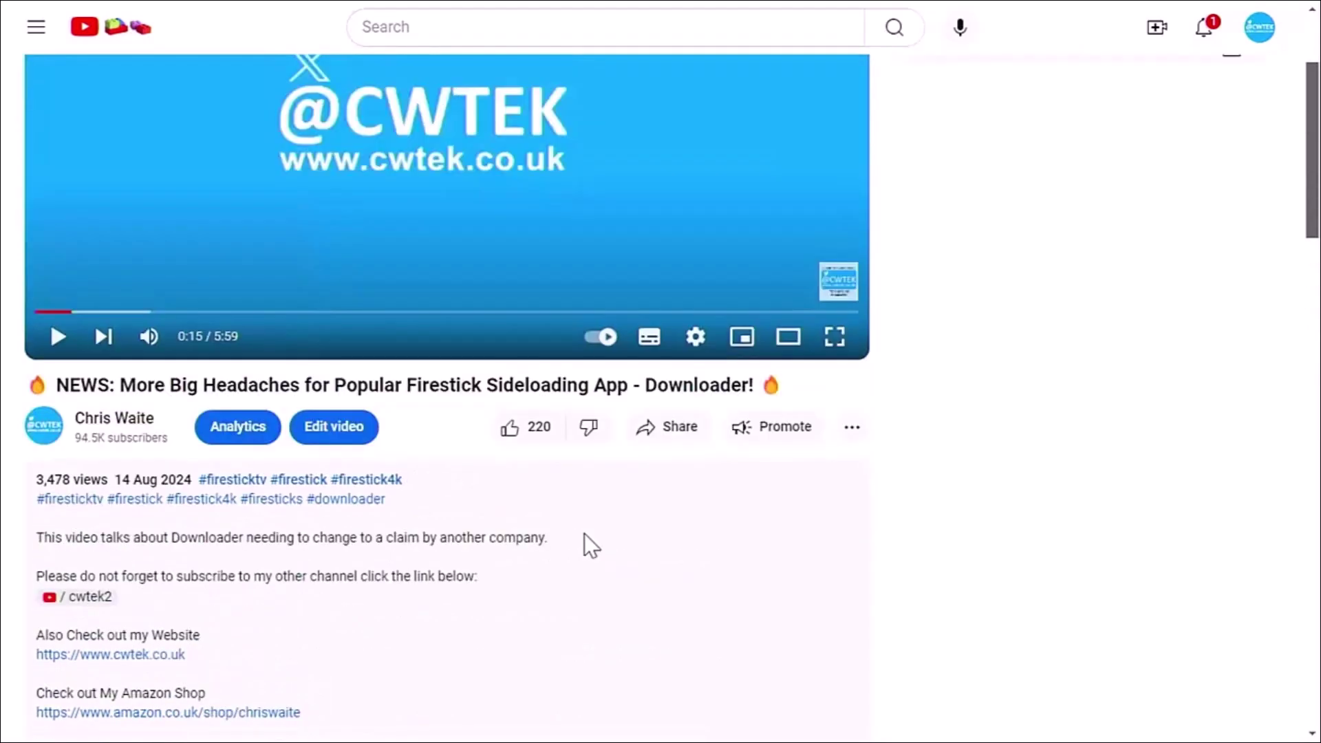
Preview a £15.00 Super Thanks again and close it without buying
click(848, 429)
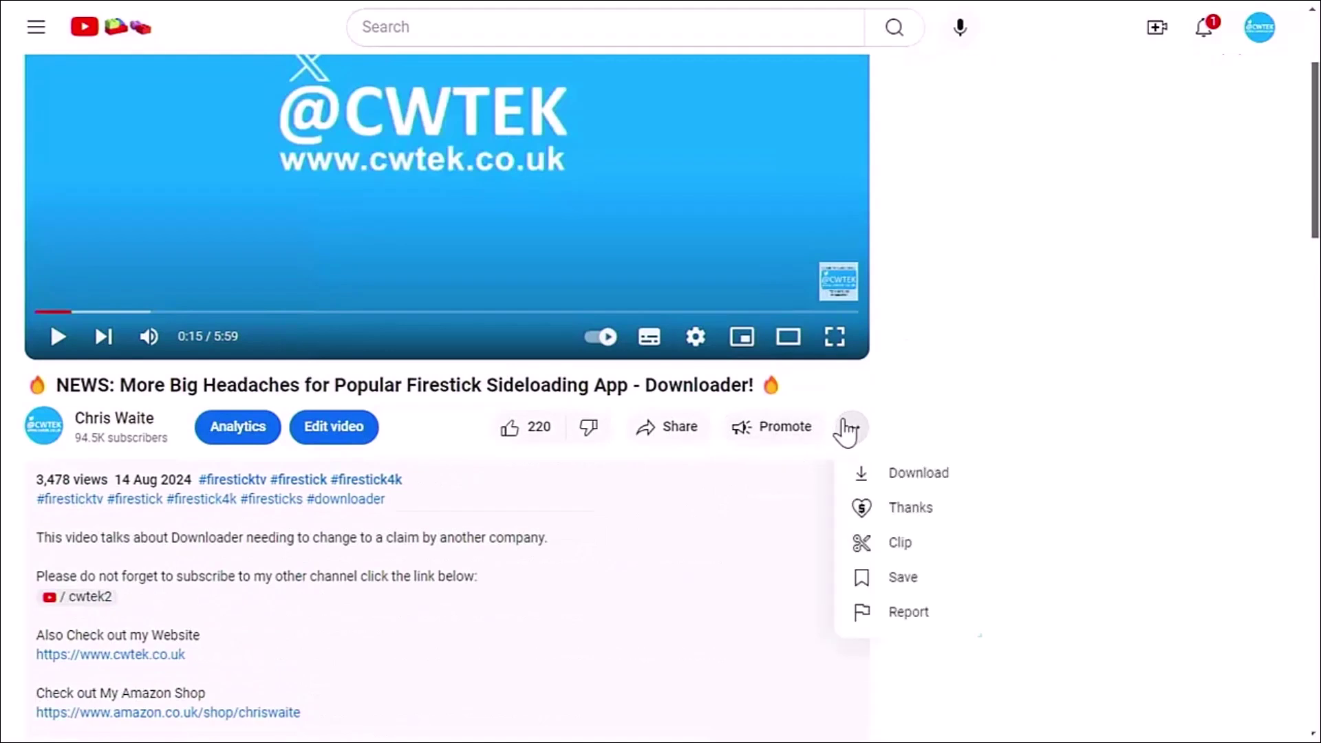
click(850, 511)
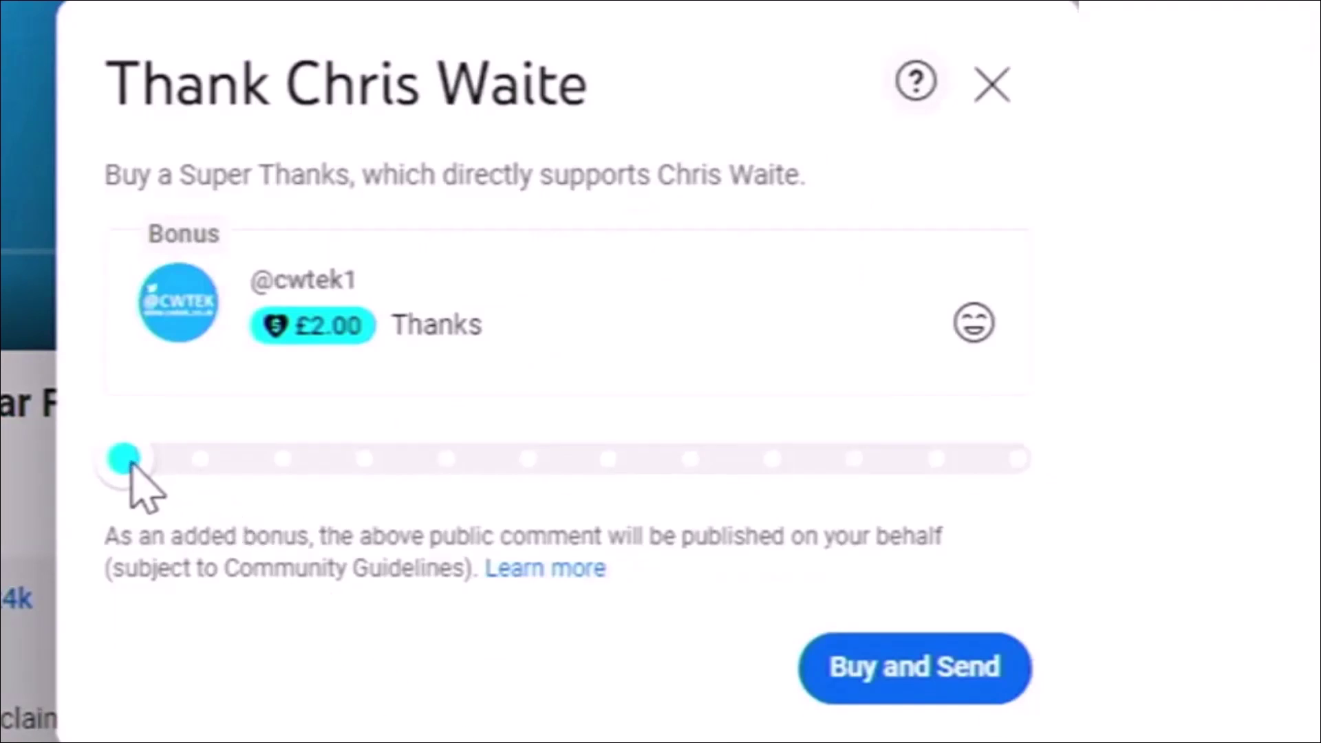
drag(132, 465, 406, 469)
click(991, 86)
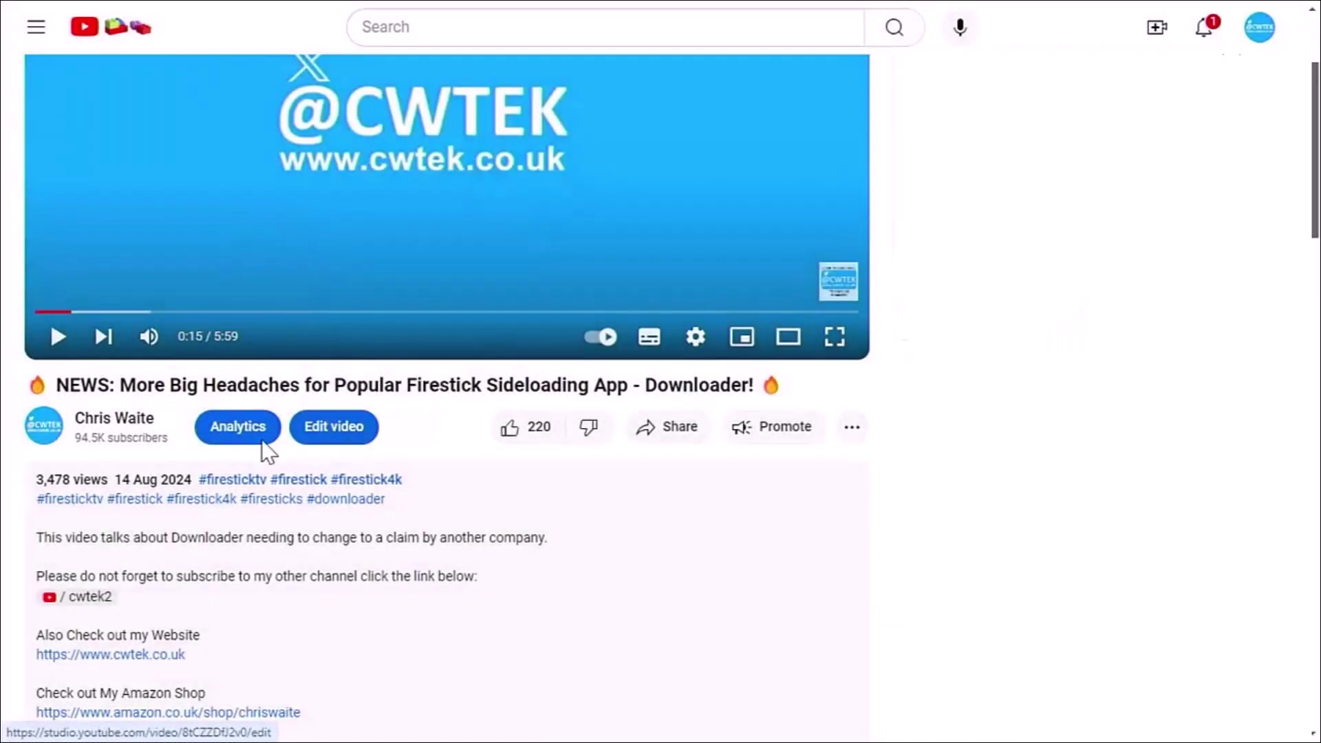
Browse the channel's home page, then open the Share options for the Downloader news video
click(58, 437)
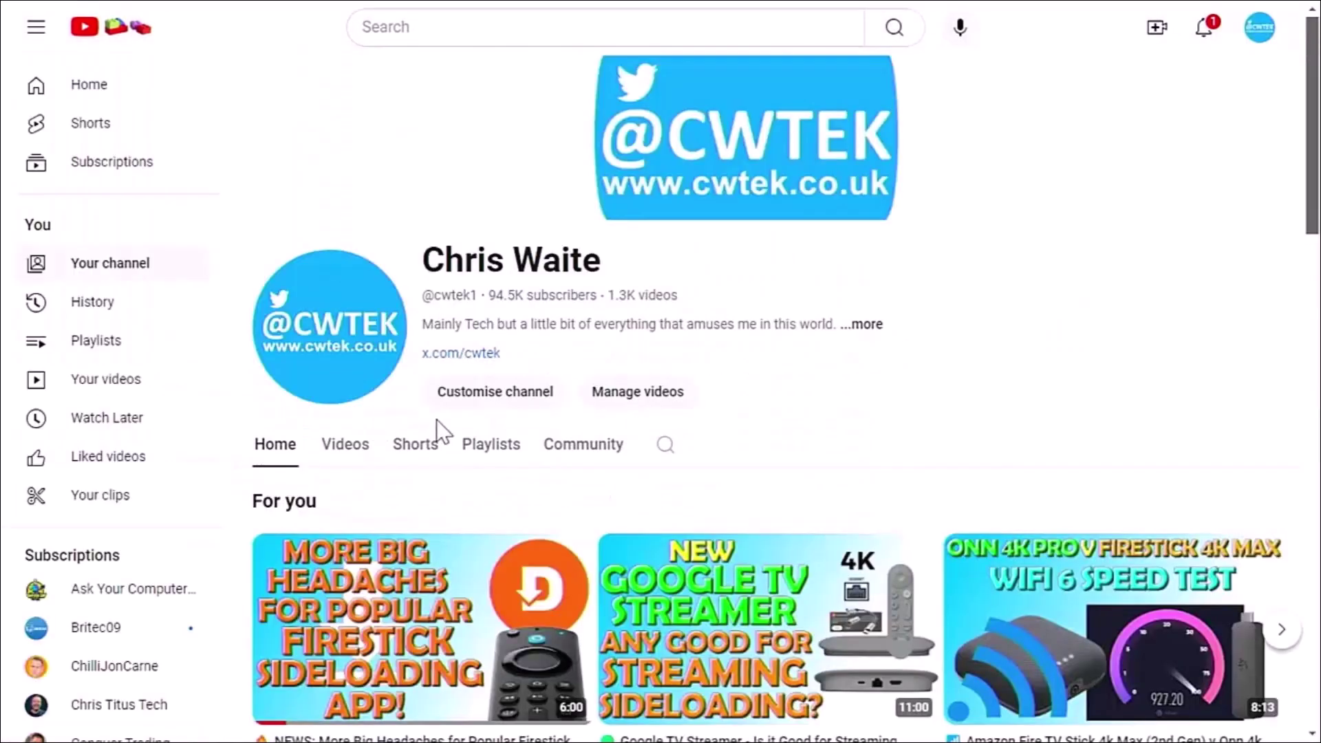
scroll(716, 440, down, 4)
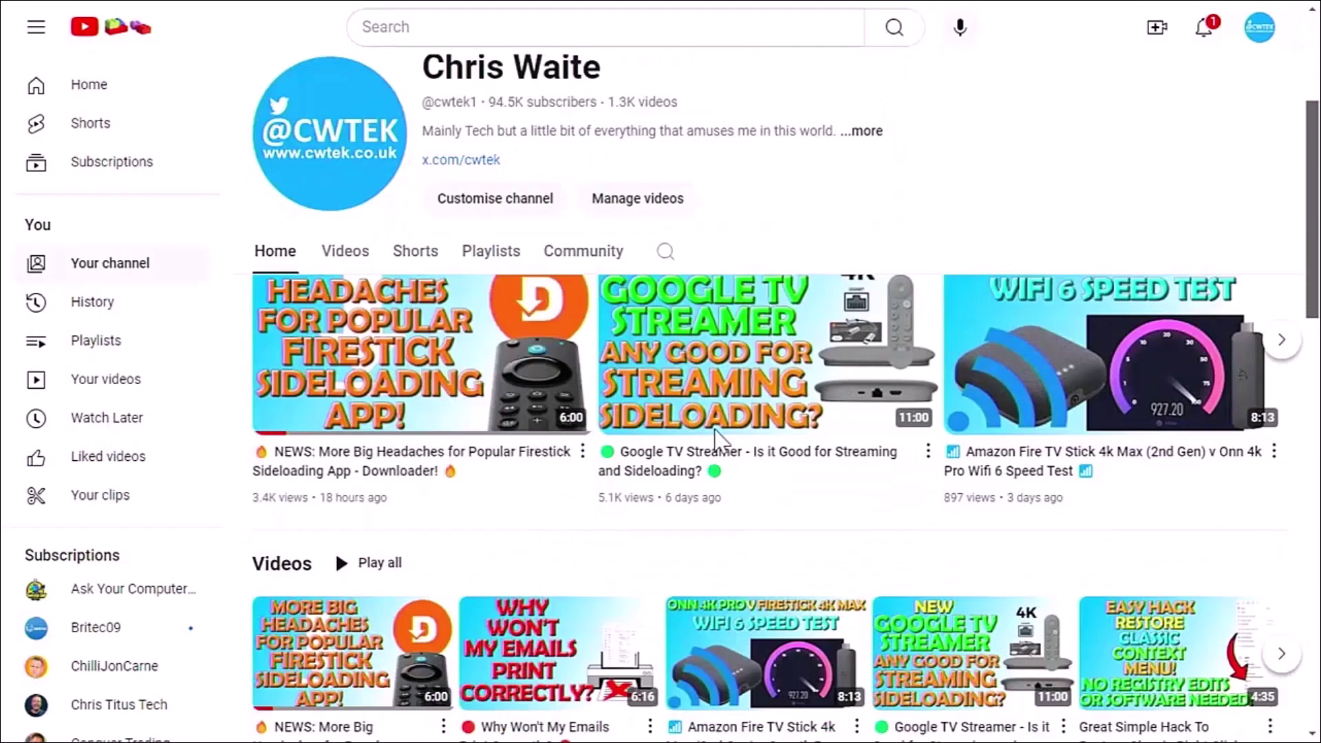
scroll(714, 440, down, 5)
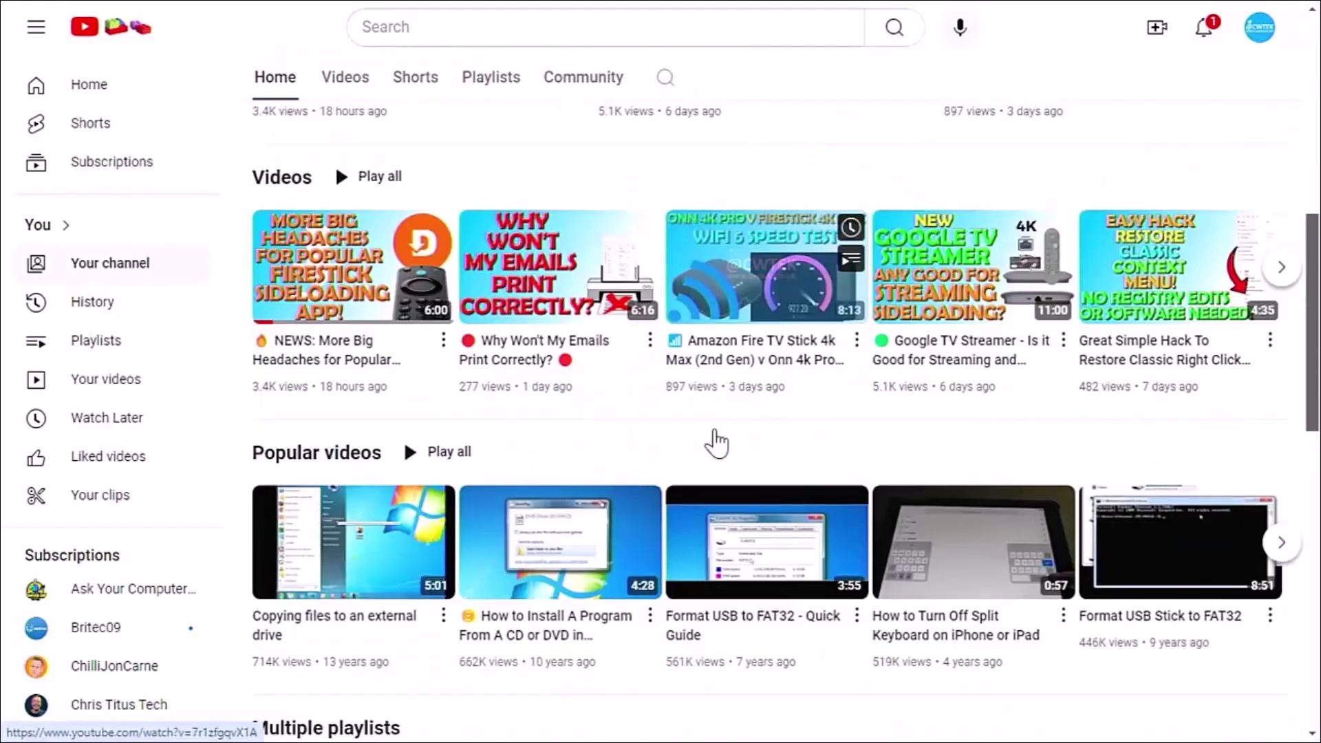
scroll(716, 442, down, 5)
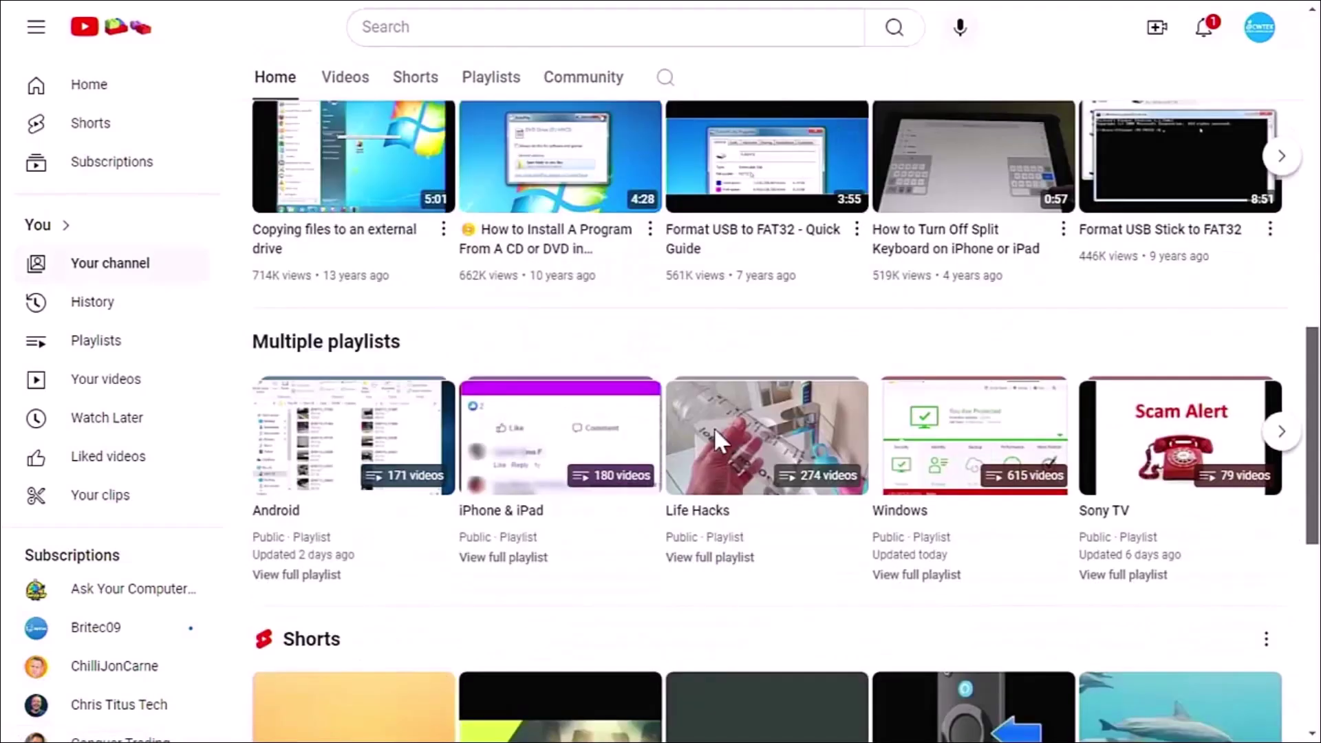
scroll(713, 426, down, 1)
scroll(713, 430, down, 3)
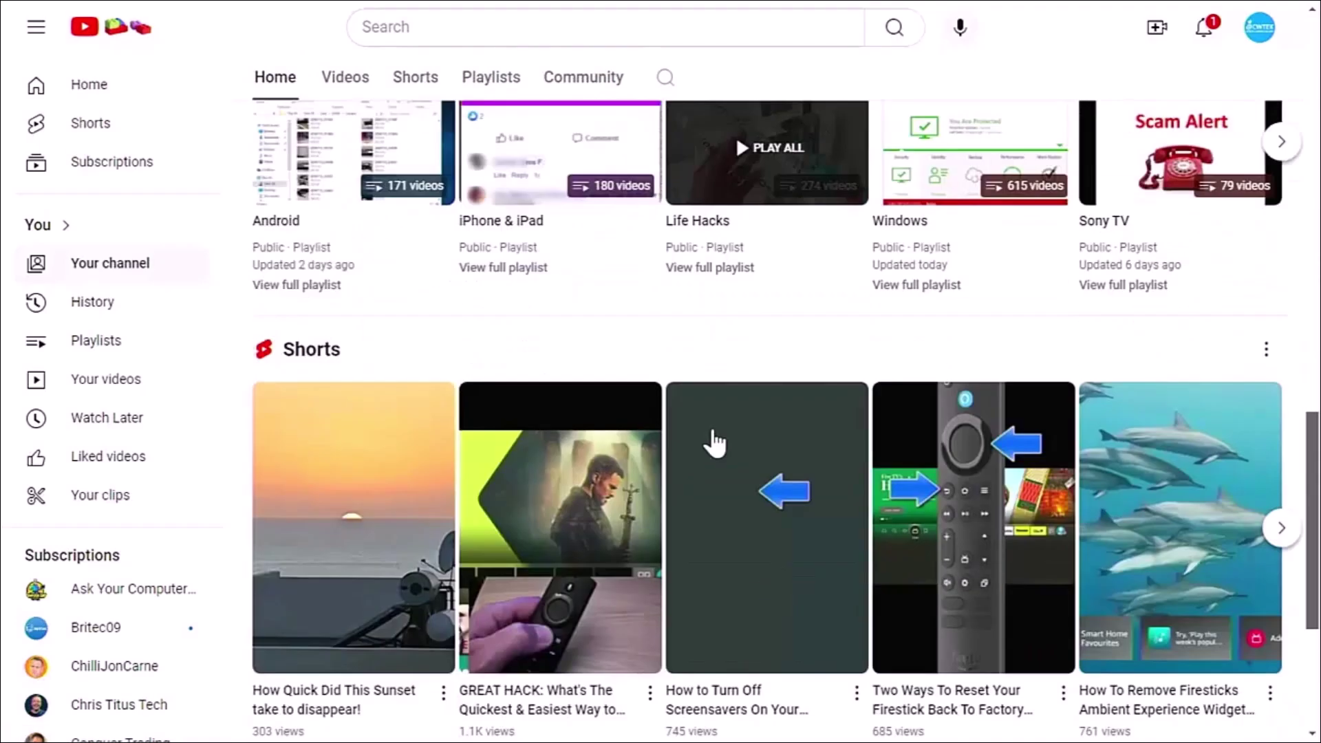
scroll(714, 444, down, 4)
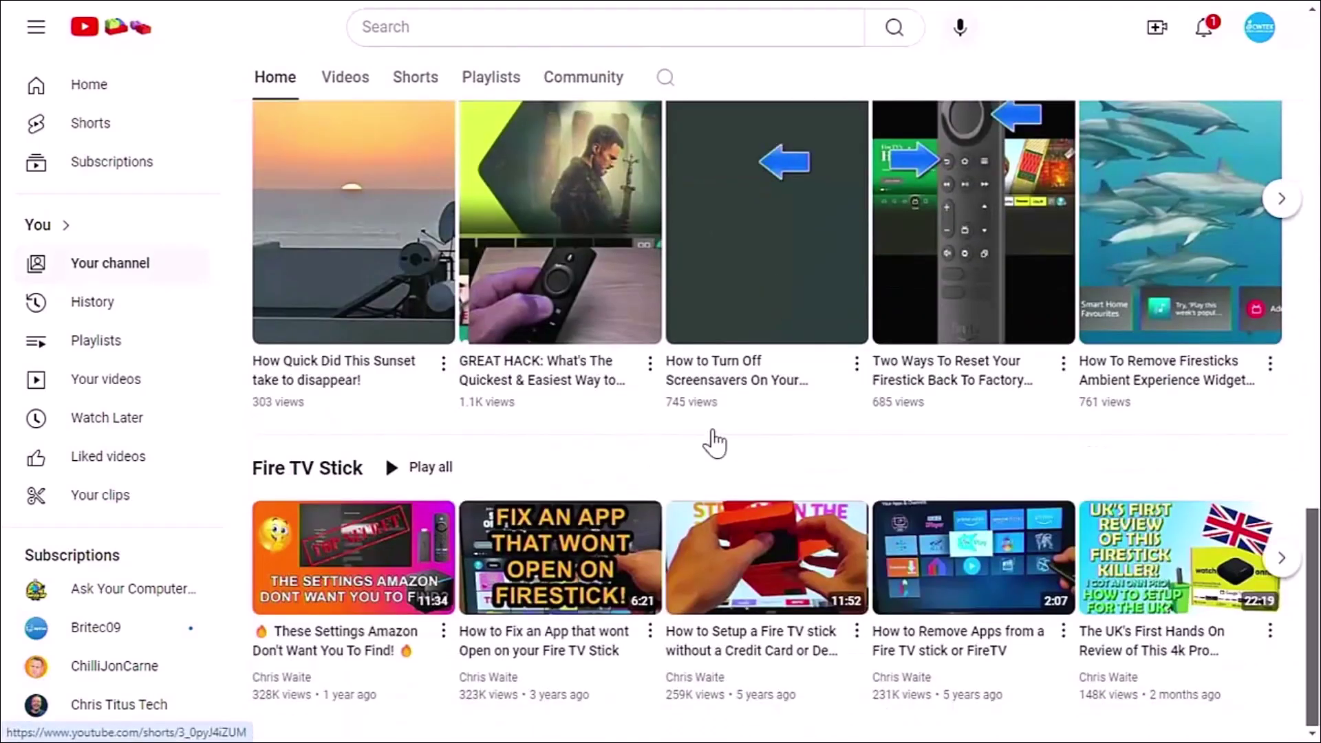
scroll(714, 441, up, 15)
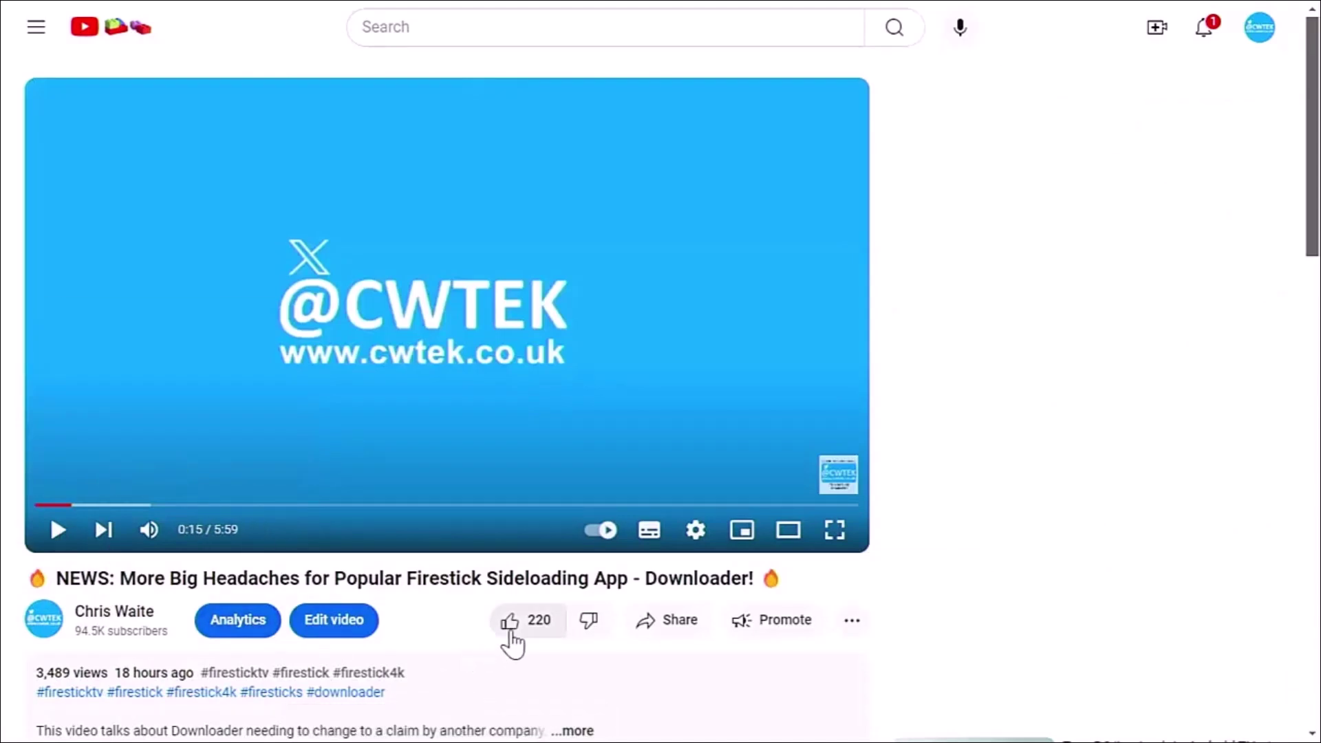
click(637, 631)
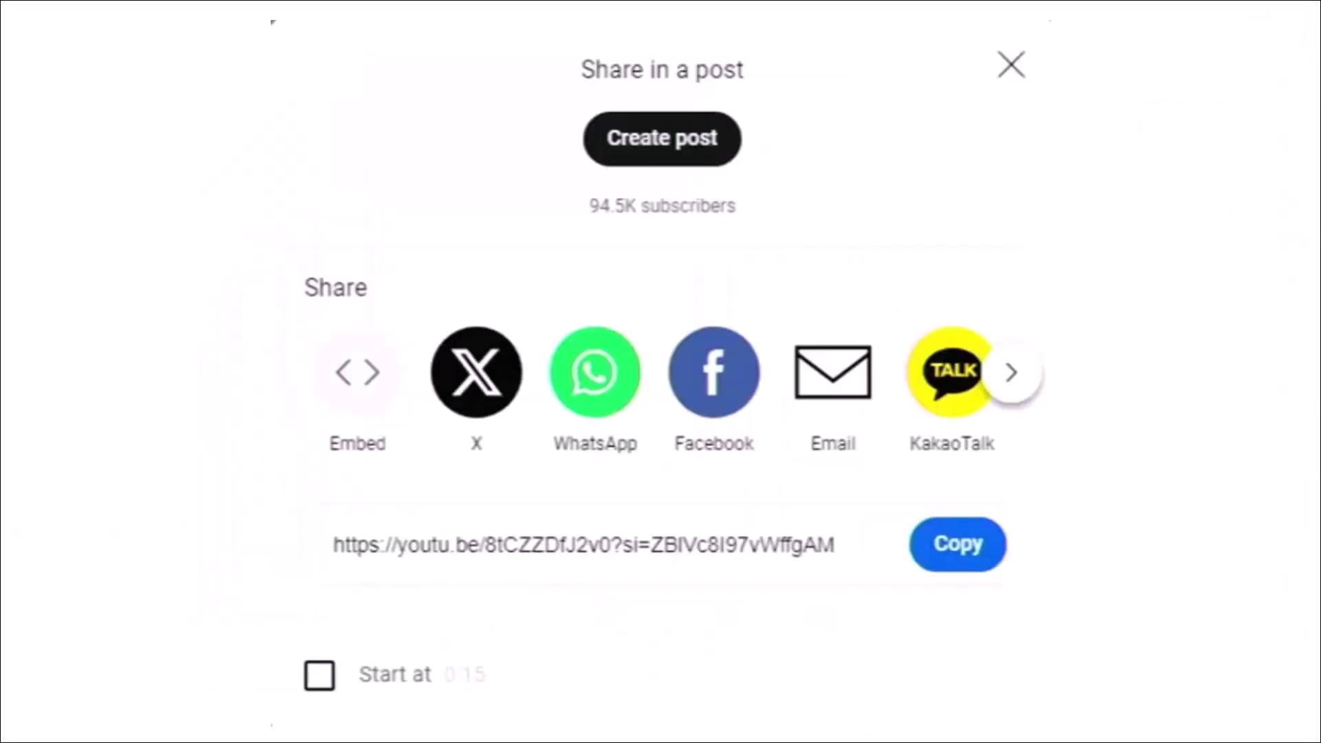